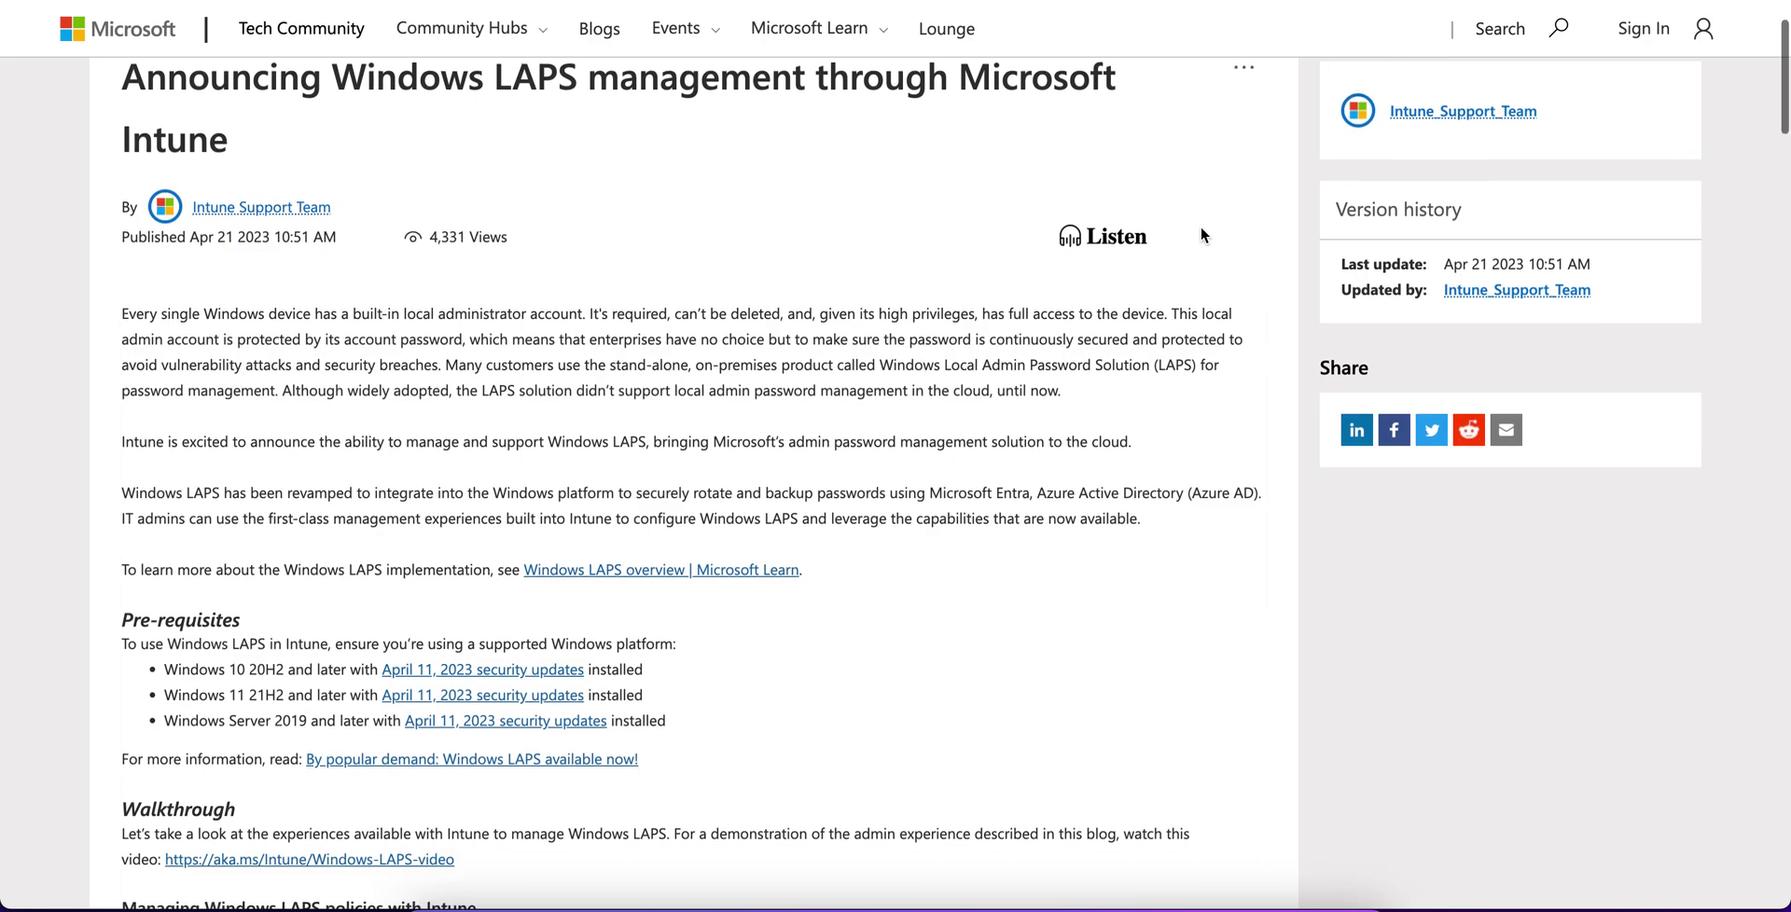
Step: Switch from the Windows LAPS article to the Intune admin center and open the Account protection policies under Endpoint security
scroll(1201, 235, "down", 1)
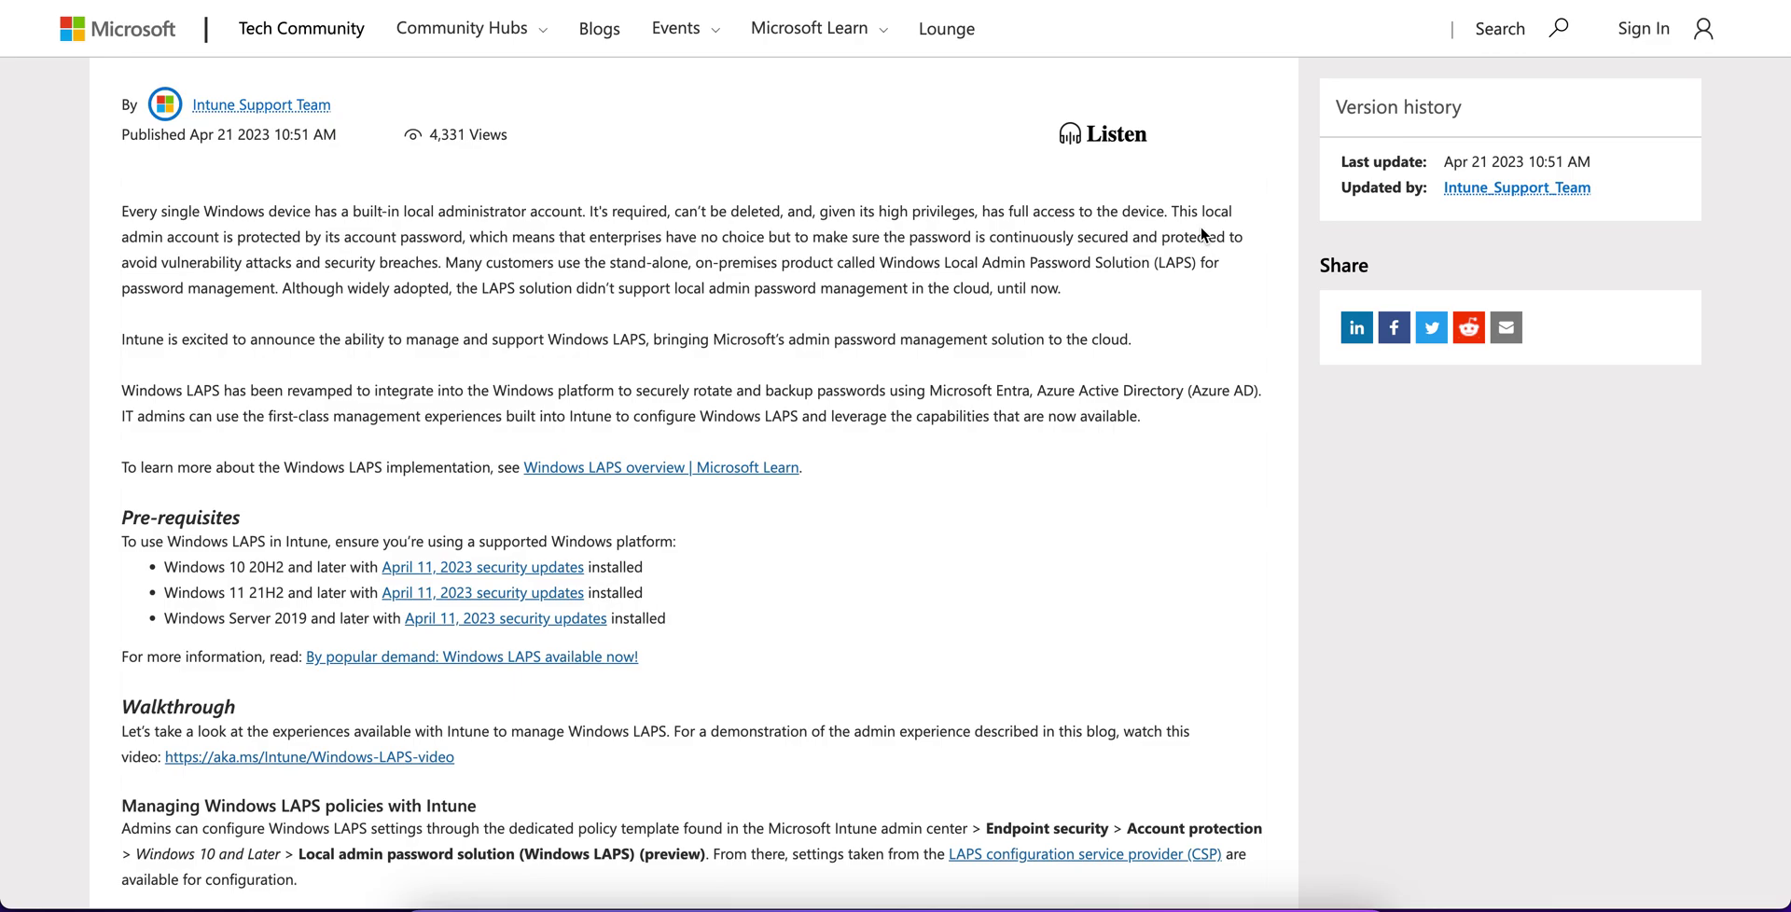
scroll(1202, 233, "down", 1)
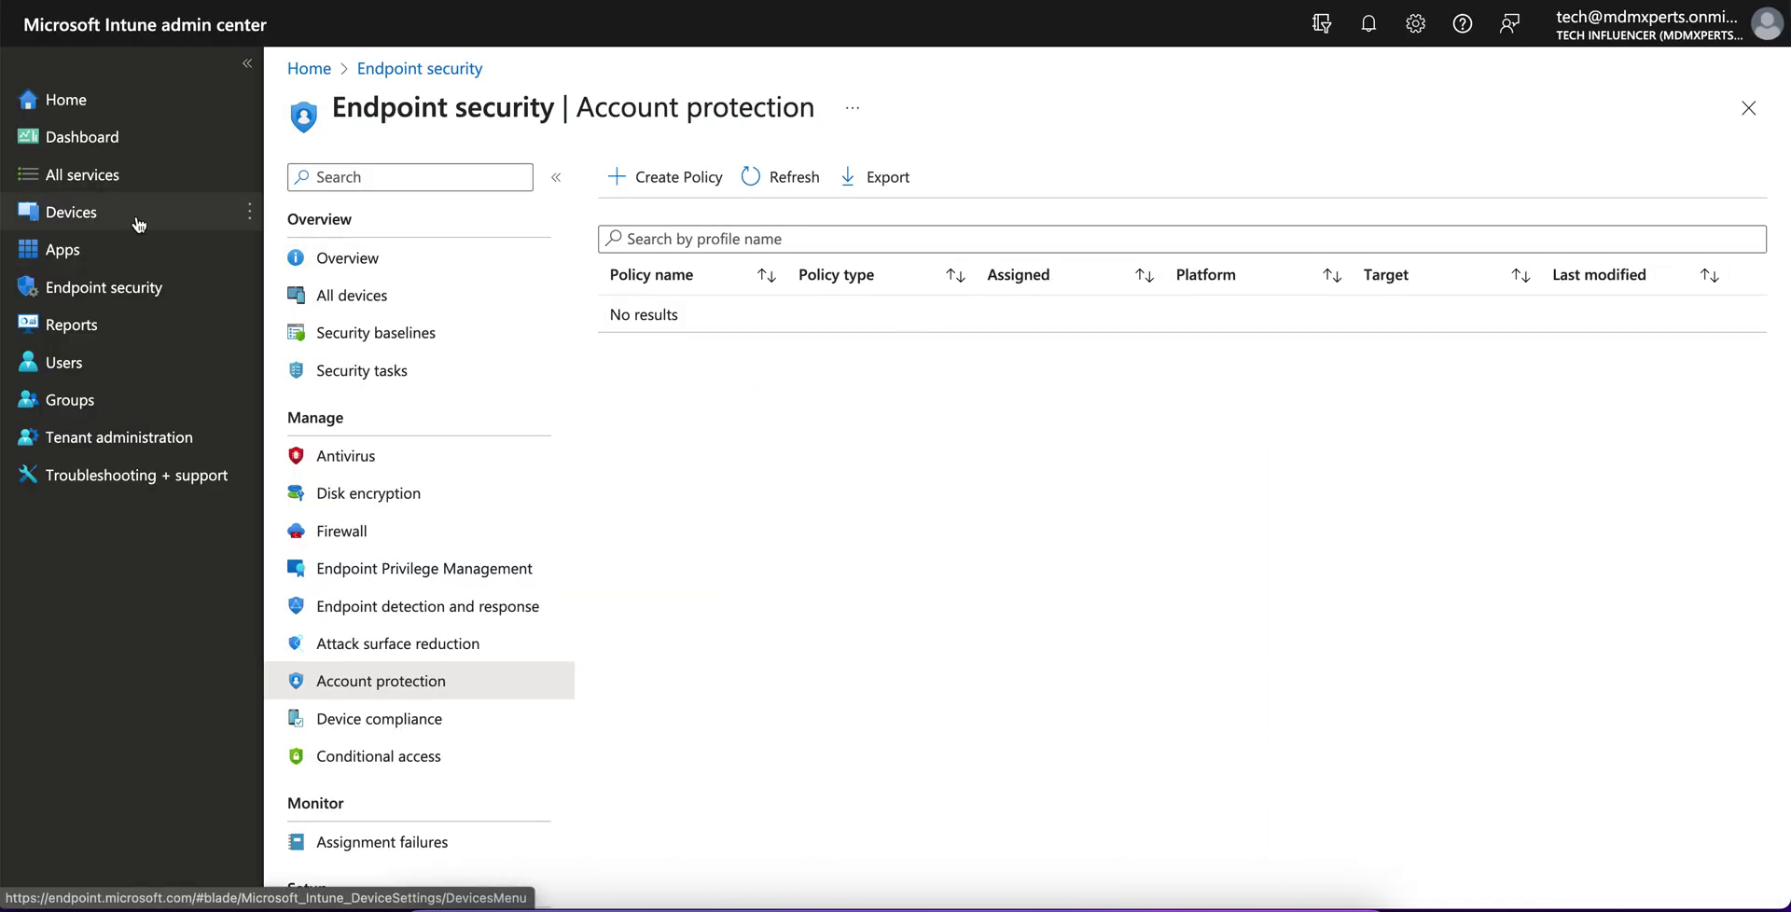
left_click(137, 222)
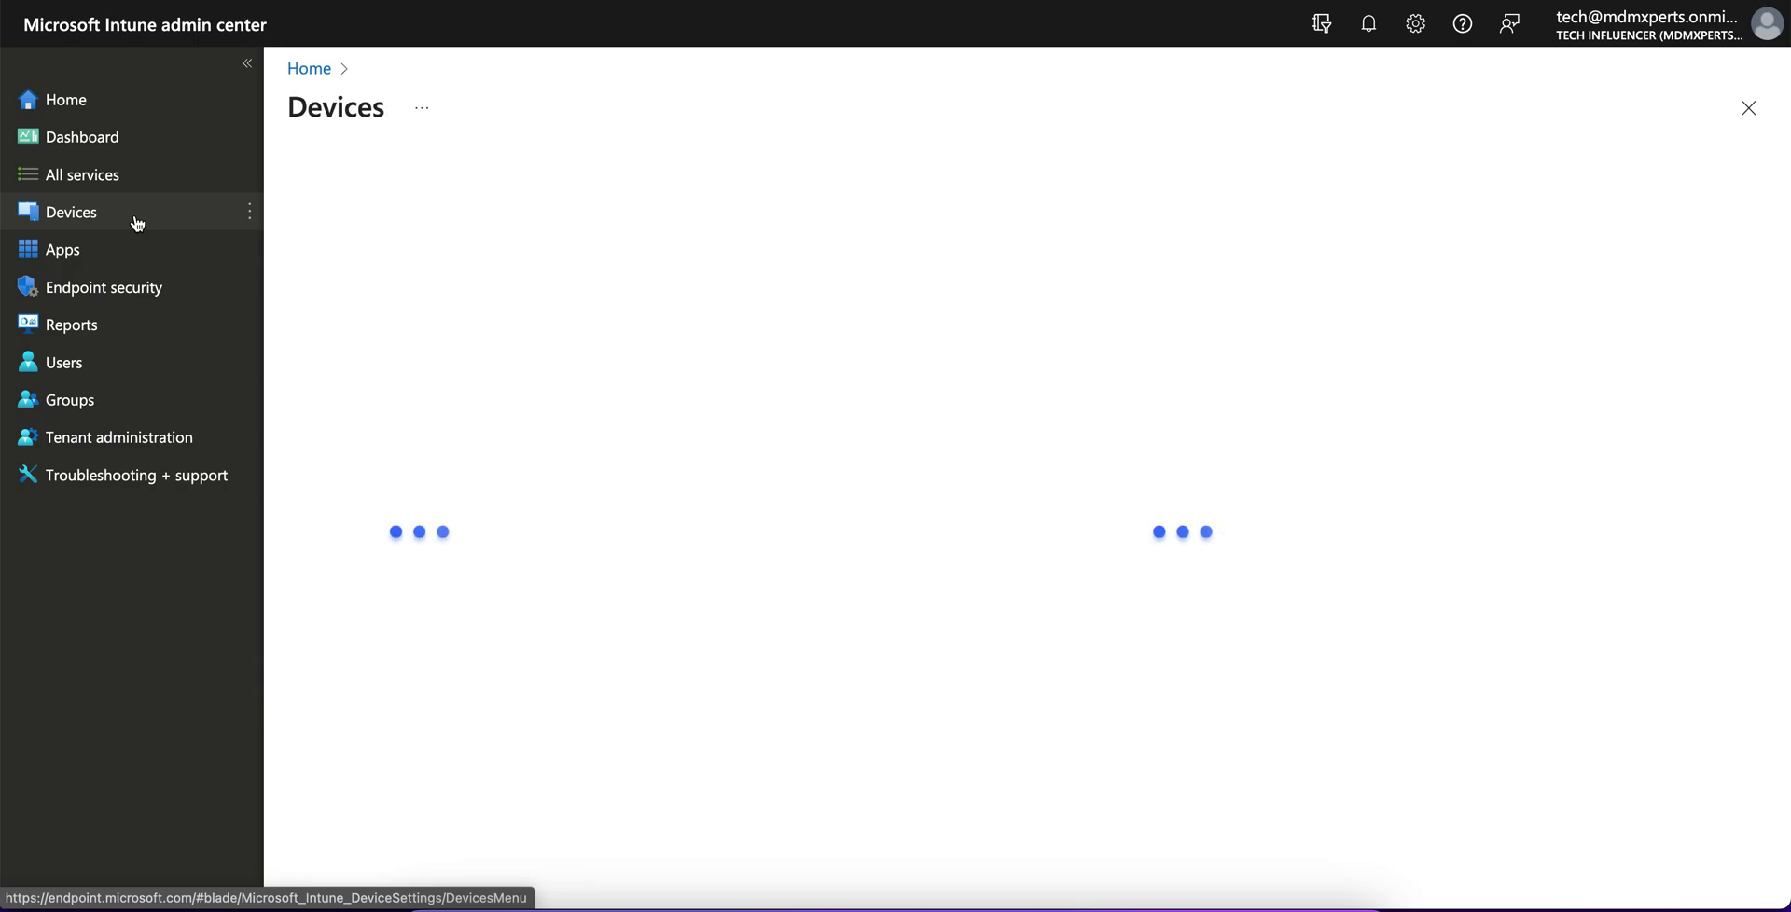
left_click(155, 294)
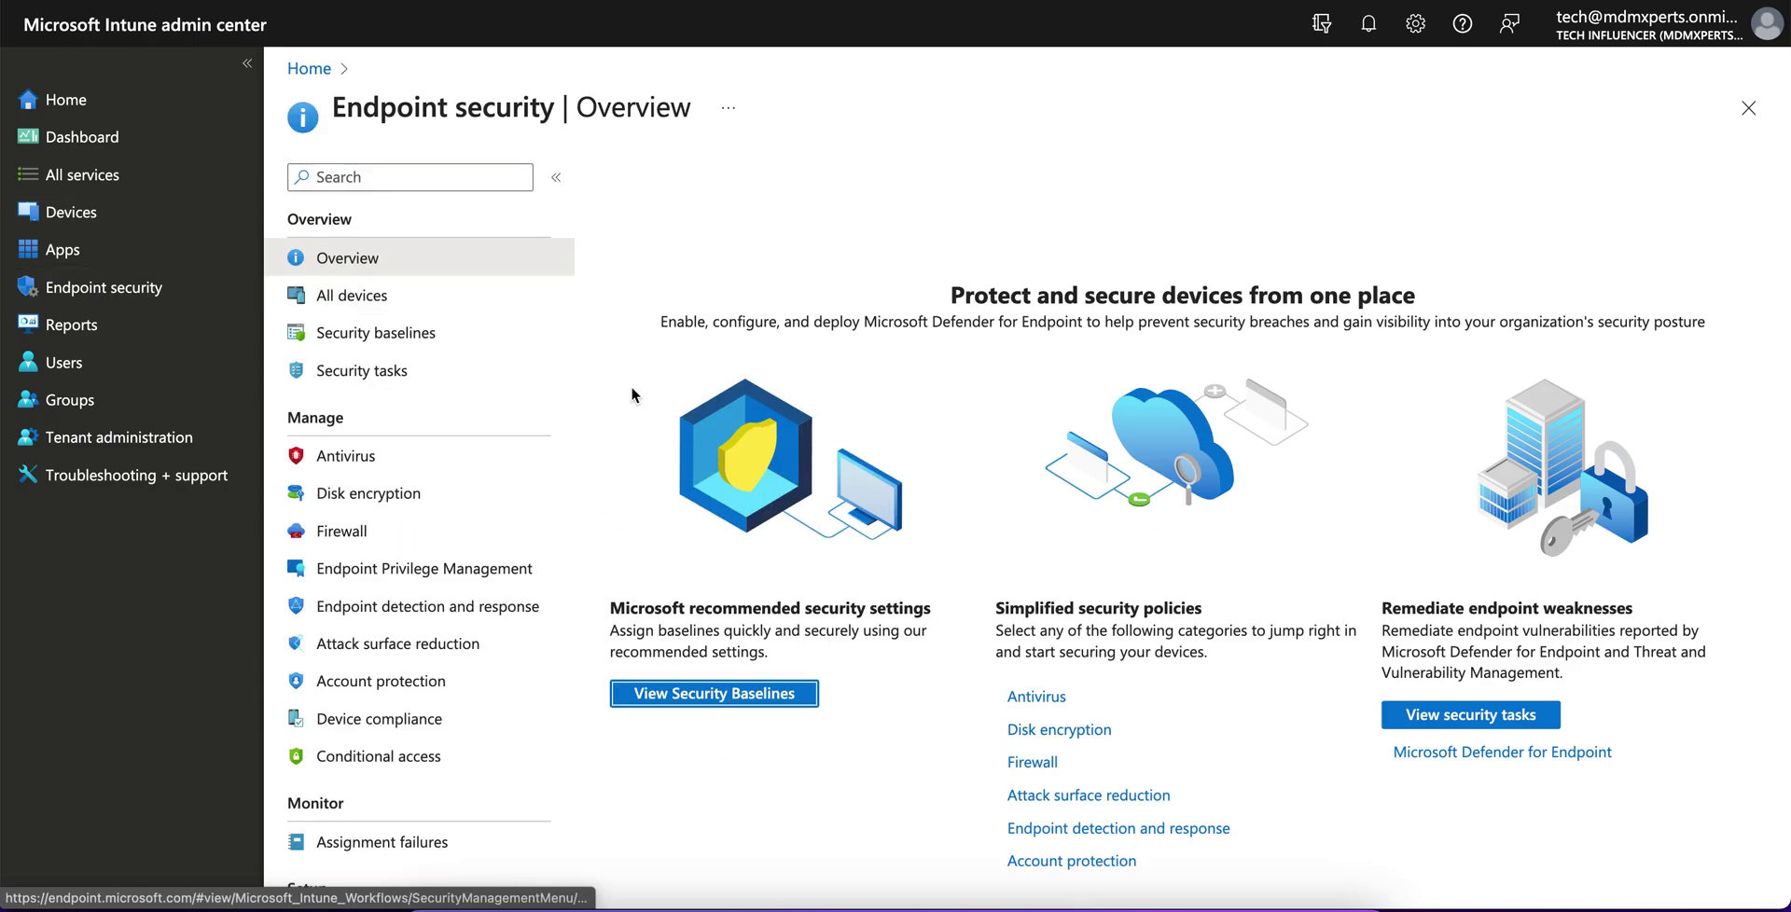
left_click(468, 687)
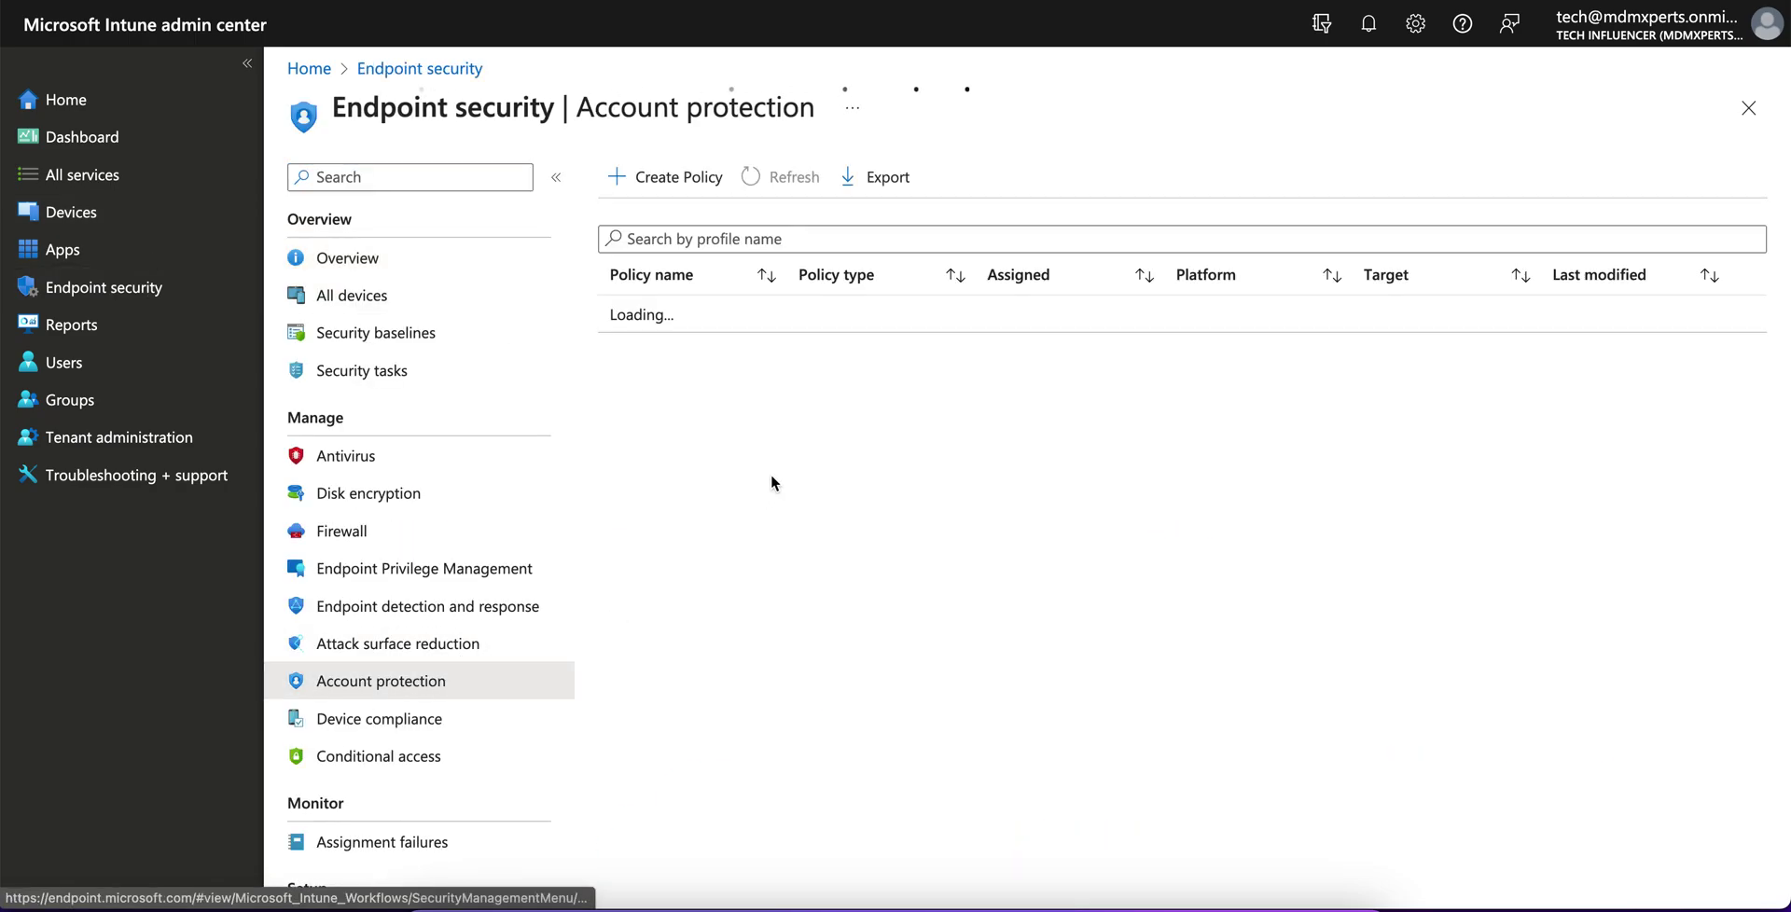
Step: Start a new account protection policy for Windows 10 and later using the Local admin password solution (Windows LAPS) profile
left_click(709, 191)
left_click(1166, 201)
left_click(1278, 234)
left_click(1259, 255)
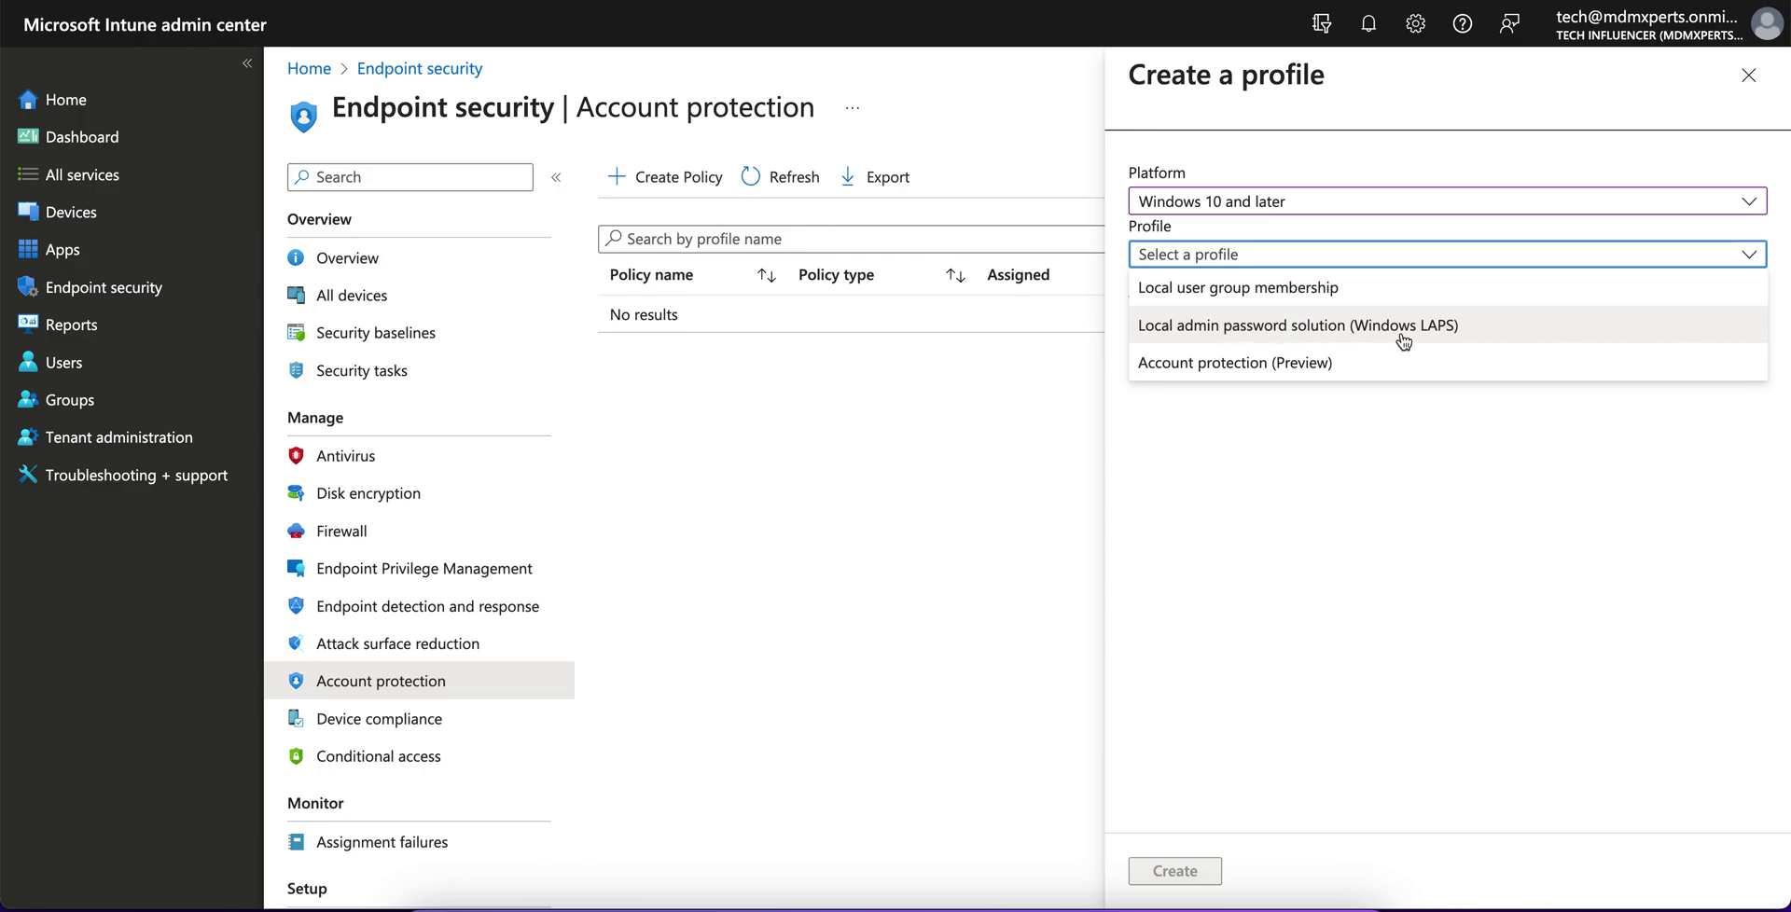
left_click(1487, 333)
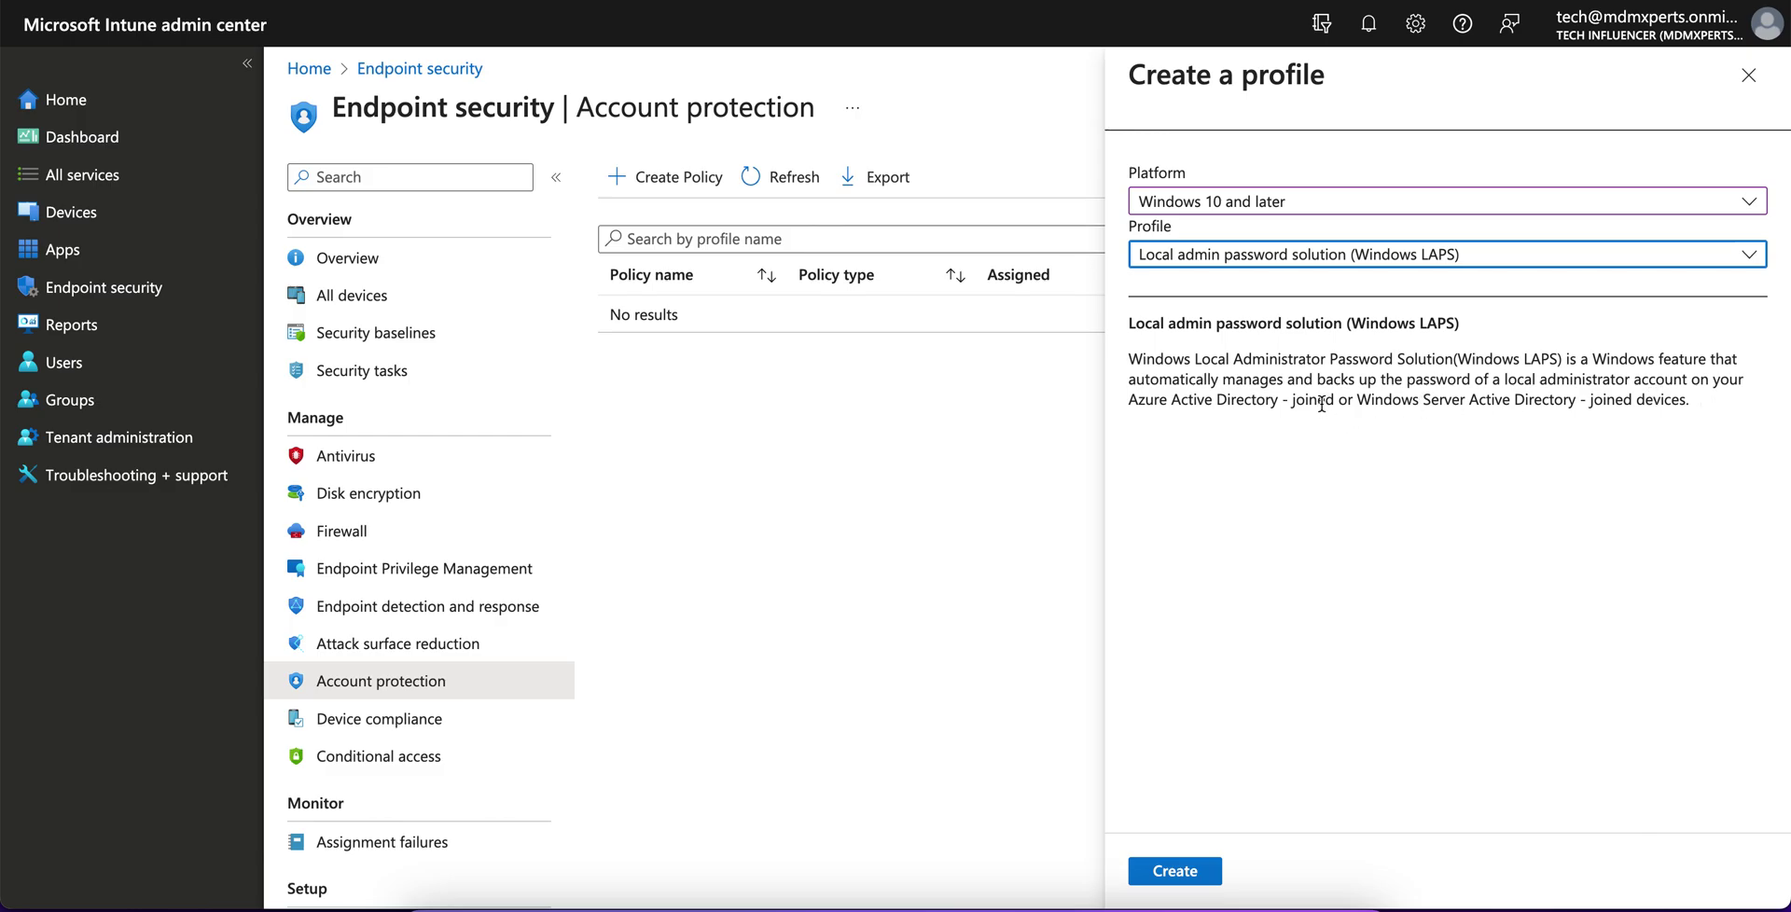
left_click_drag(1243, 380, 1548, 391)
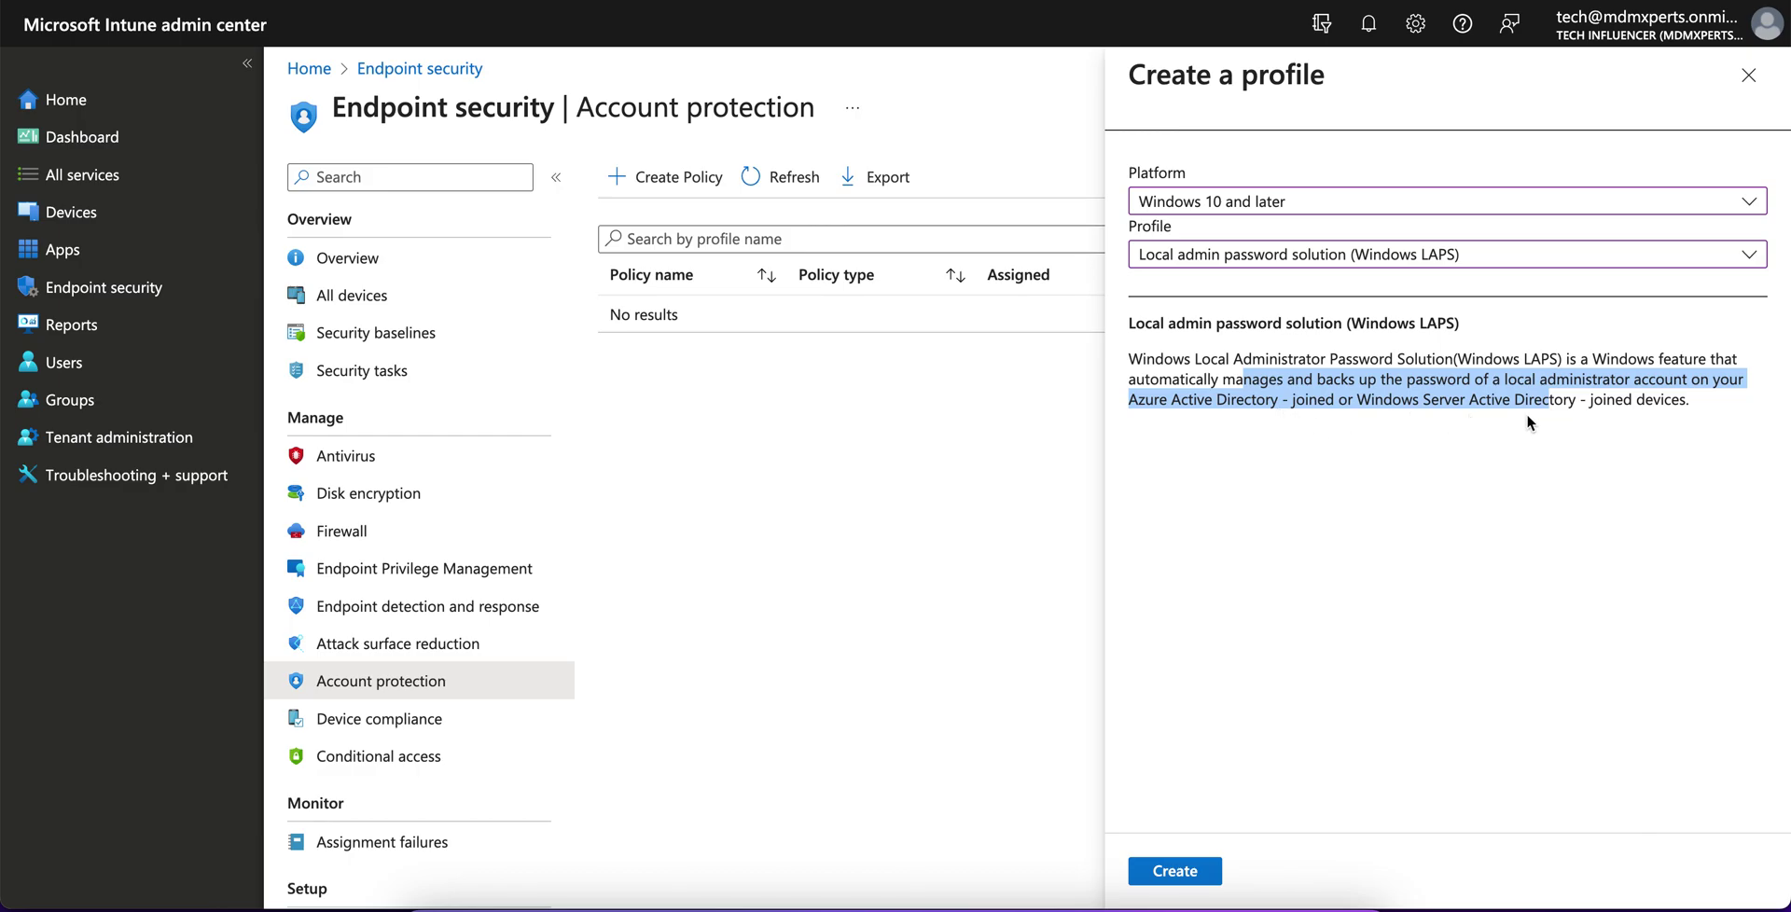
left_click(1181, 873)
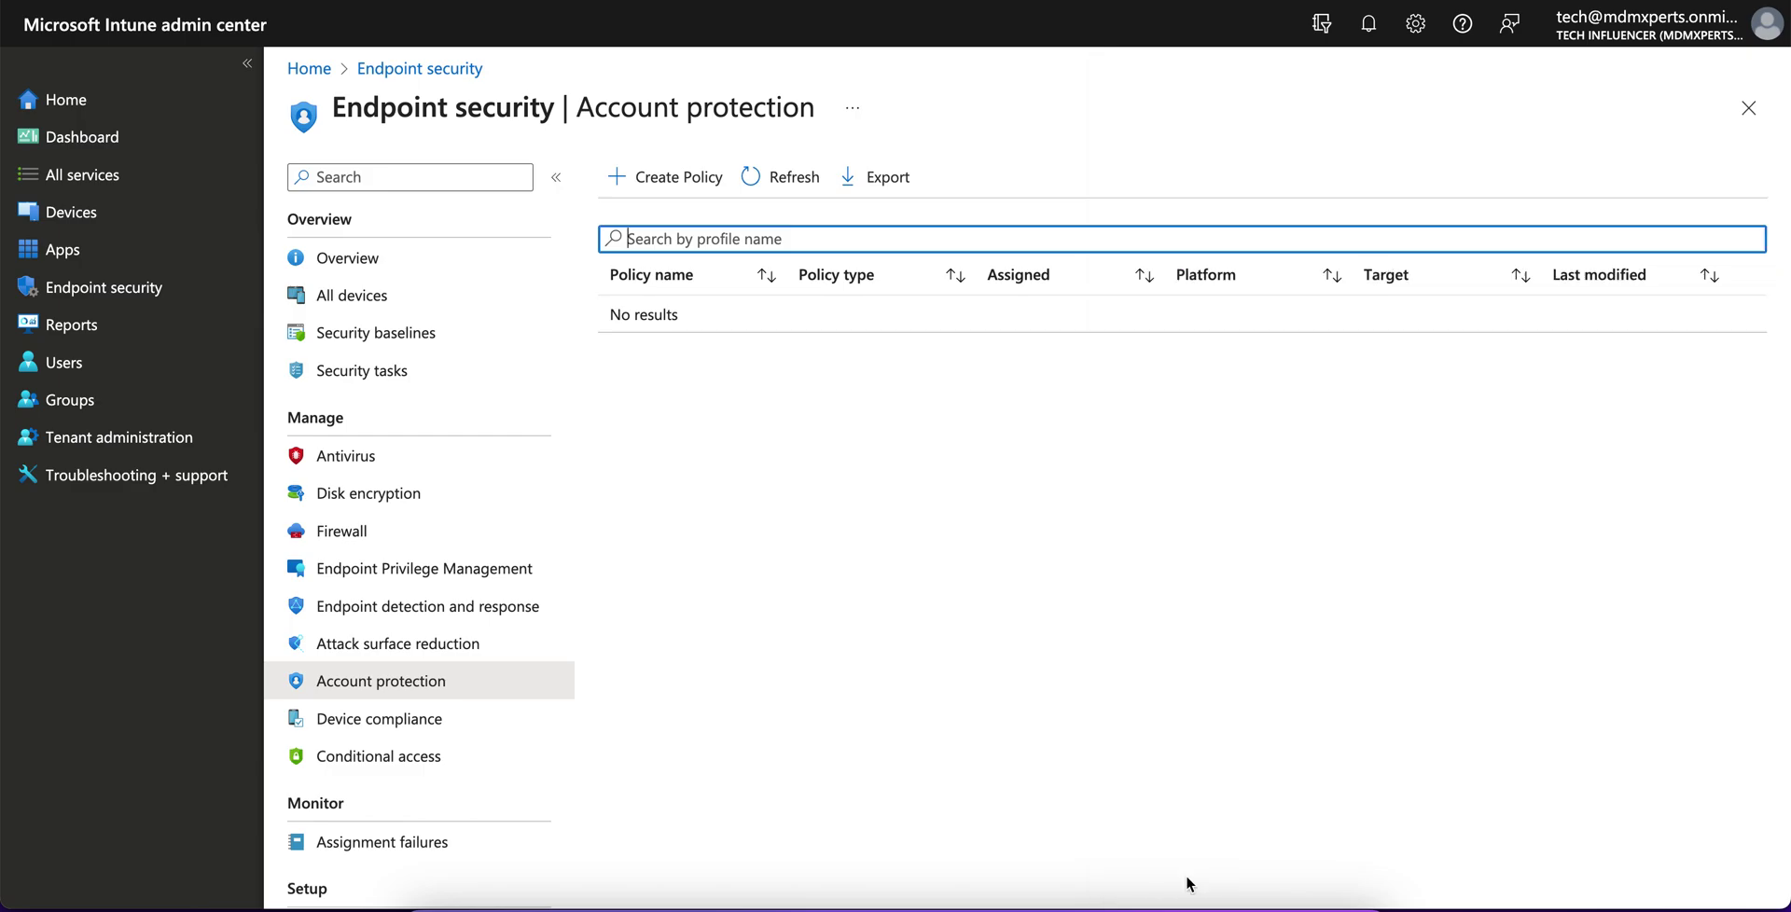
Step: Name the profile LAPS and proceed to its configuration settings
left_click(702, 249)
type("LAPS")
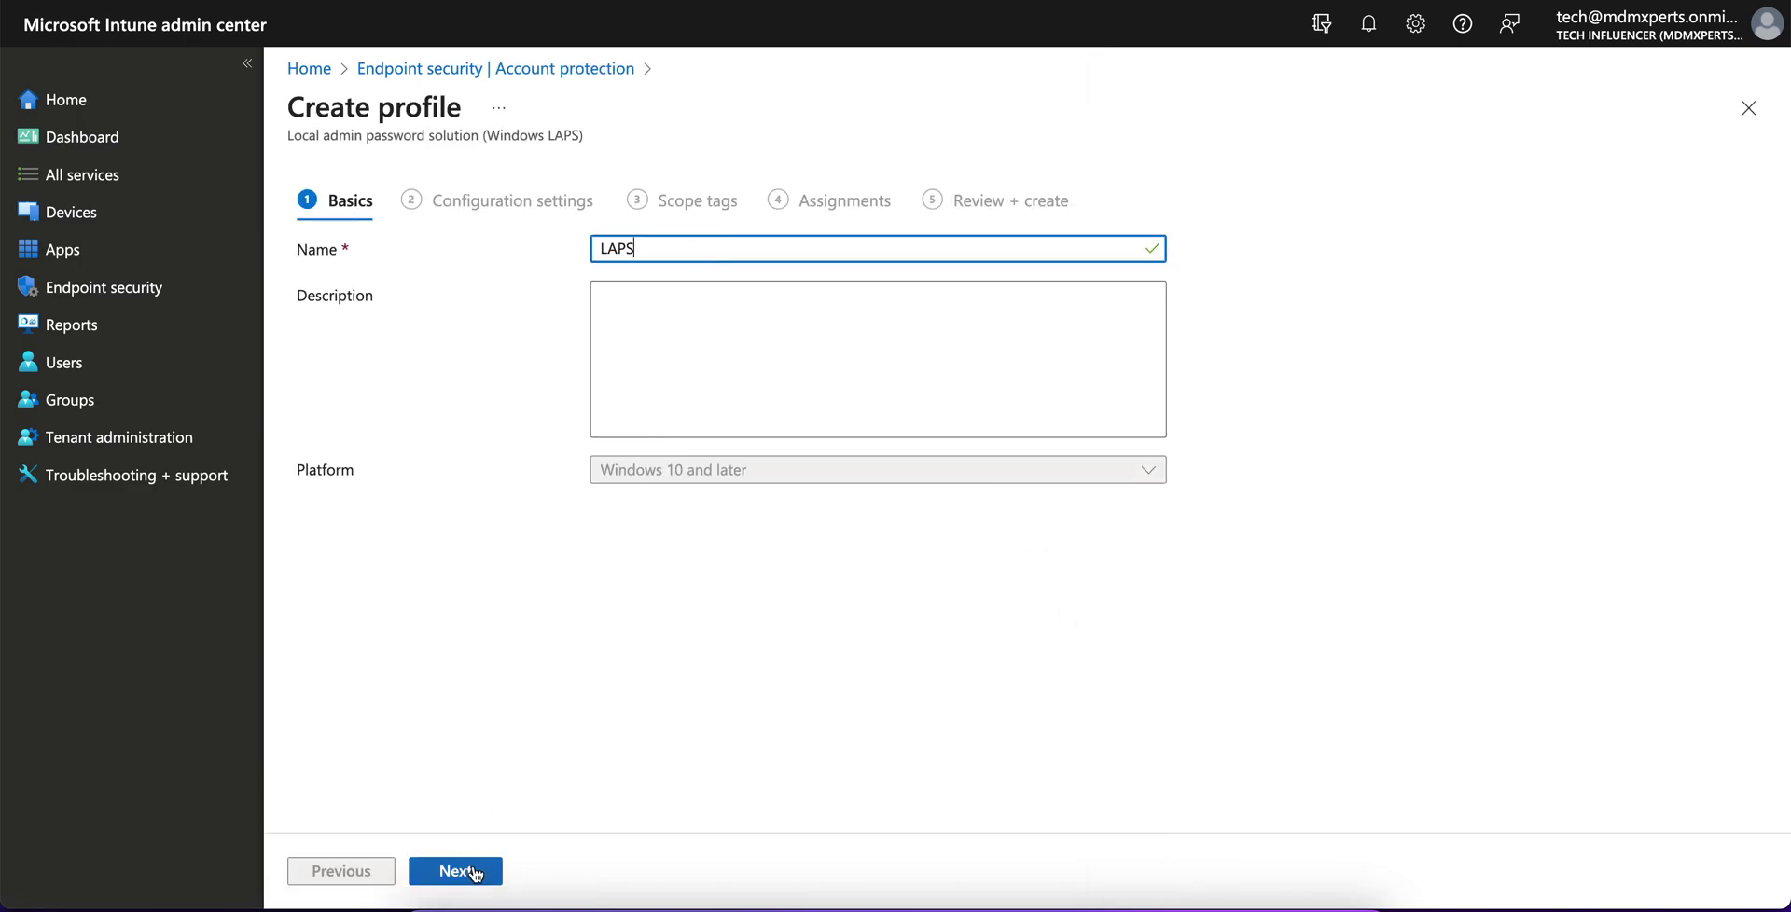
left_click(474, 871)
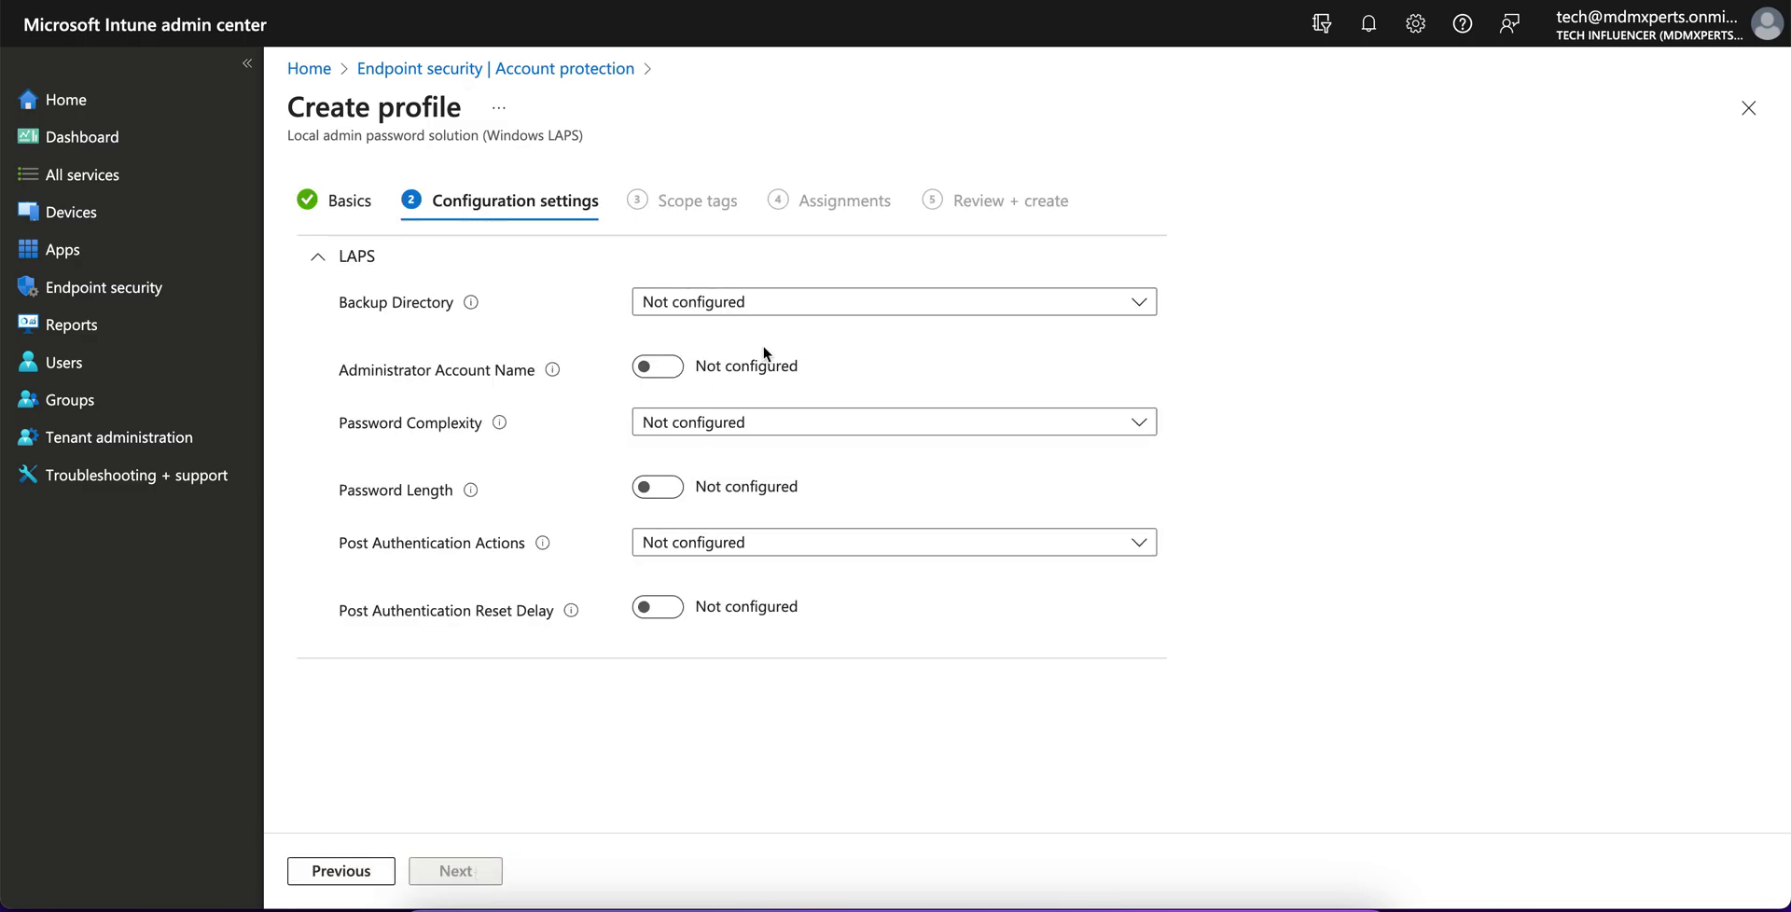
Step: Set Backup Directory to back up the password to Azure AD only and enable Password Age Days at 30
left_click(802, 307)
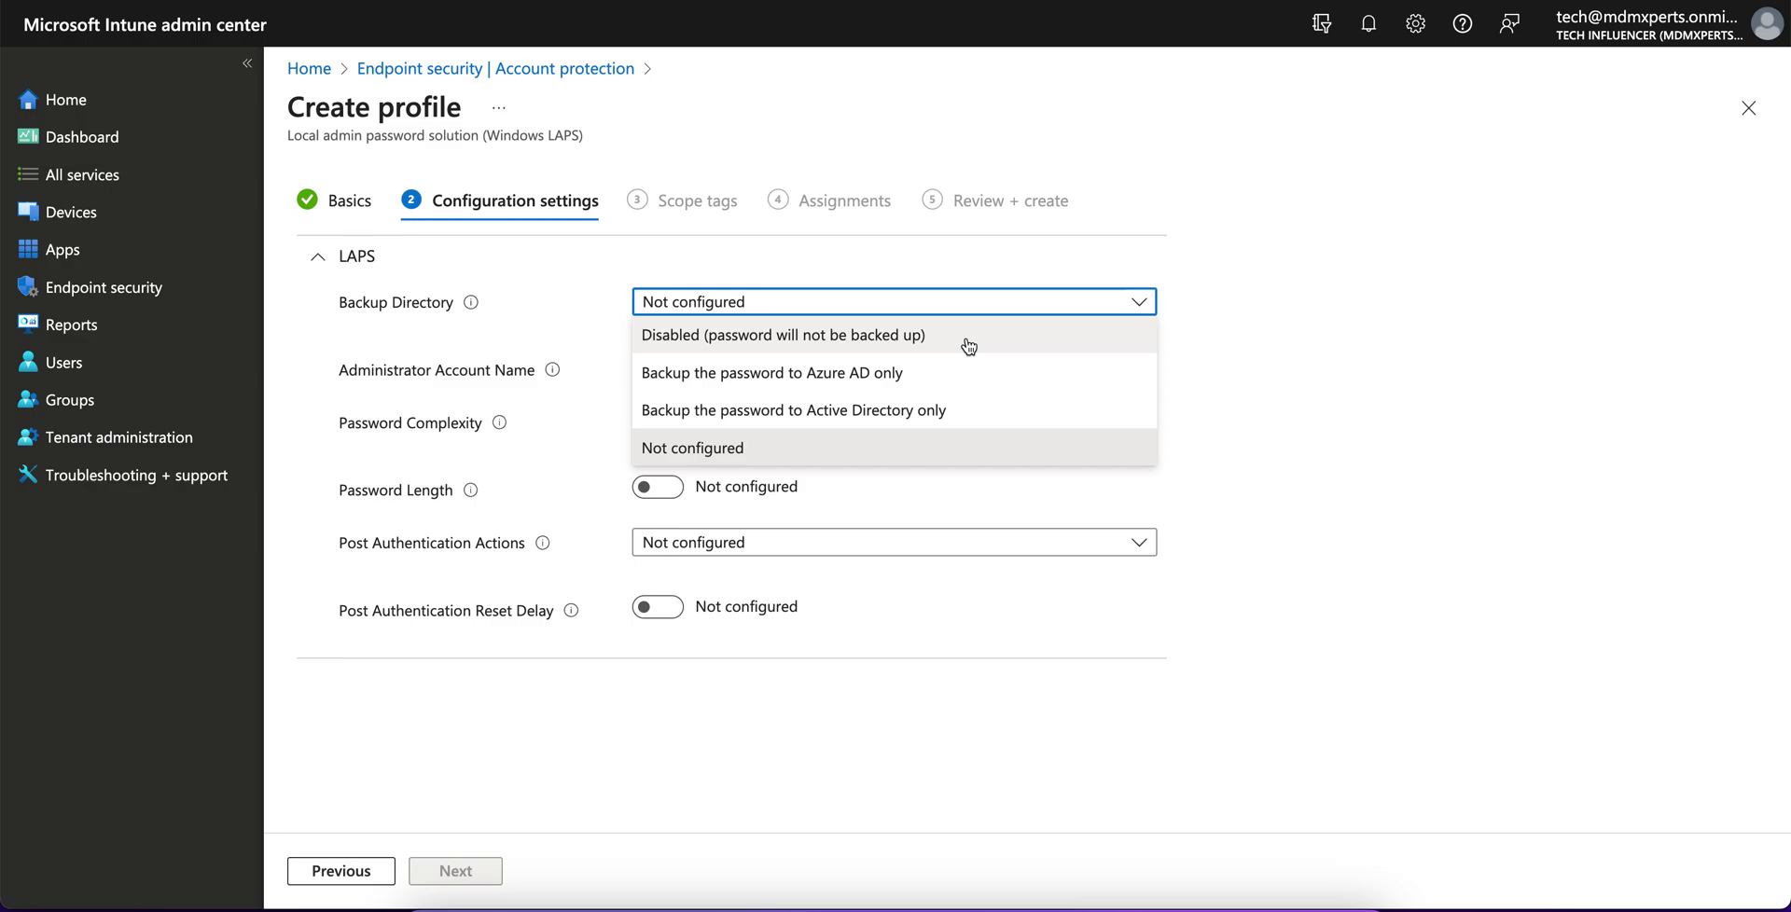
left_click(948, 374)
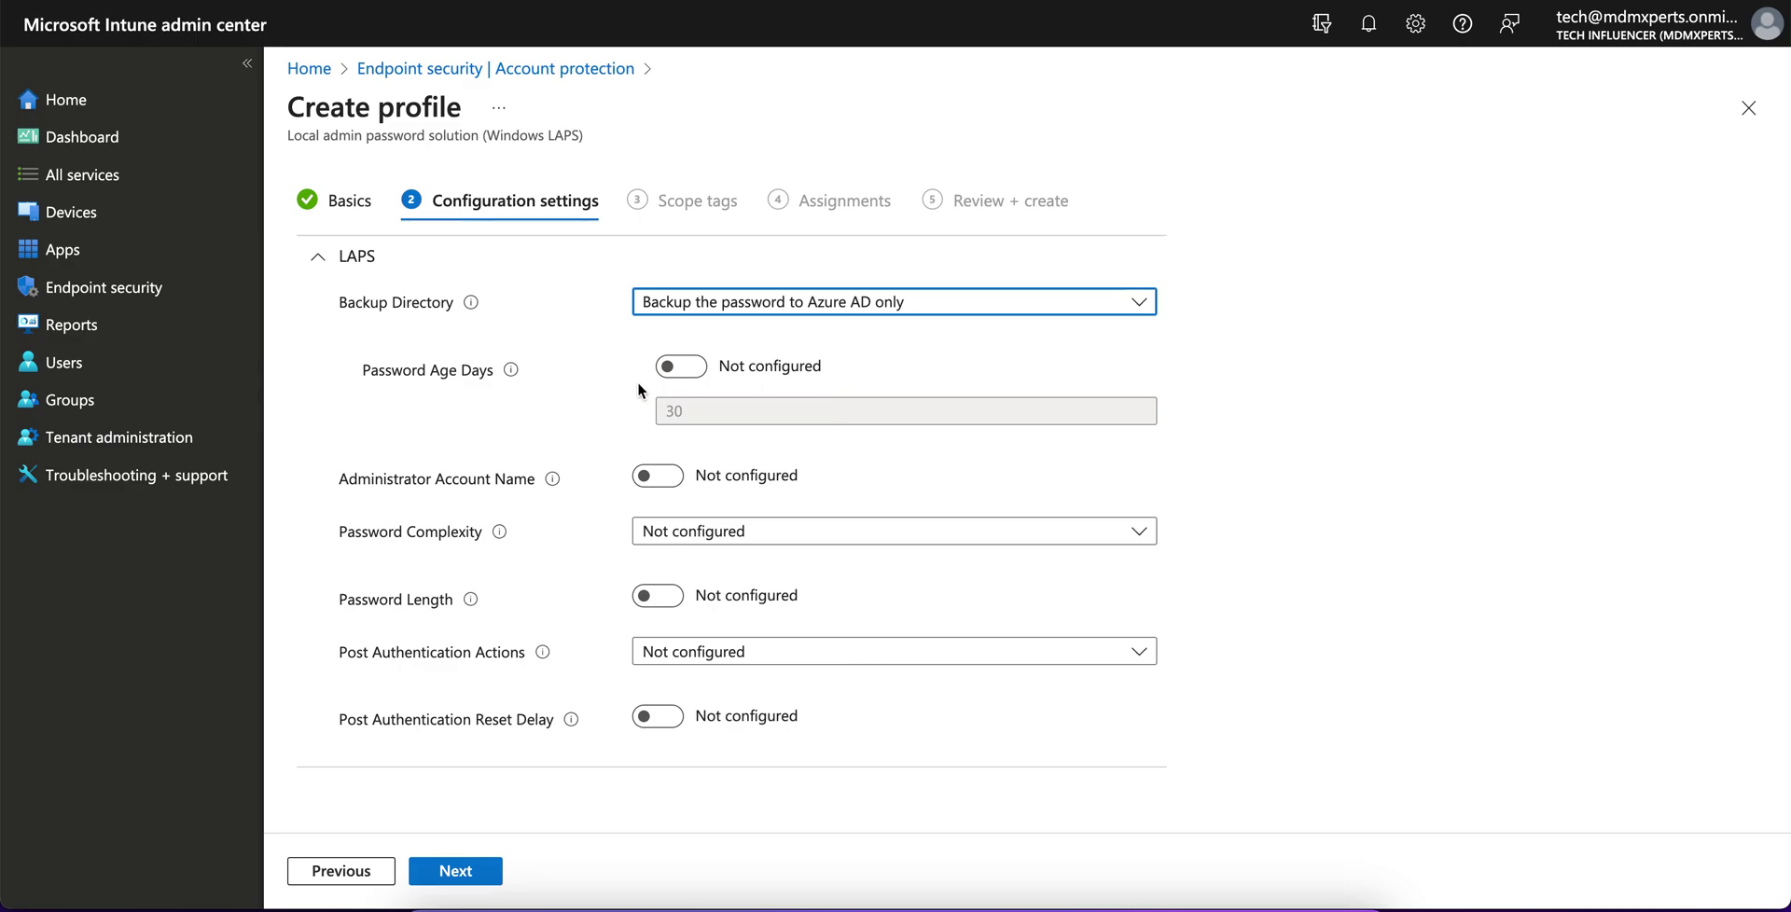
left_click(682, 366)
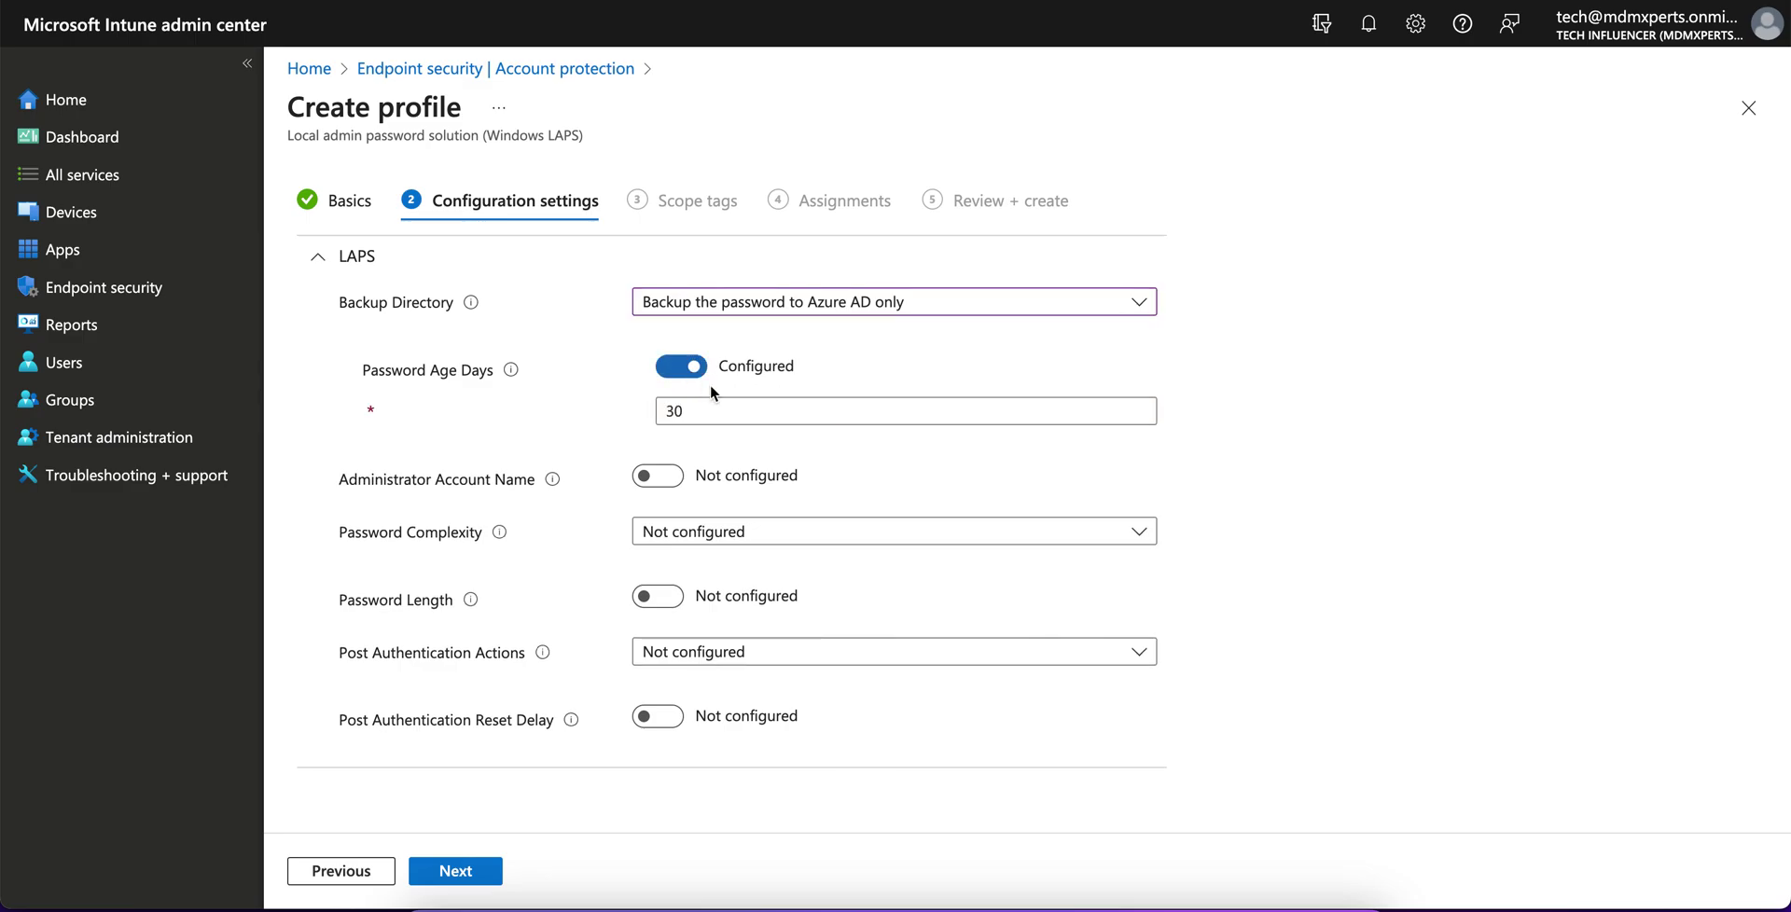
left_click(772, 408)
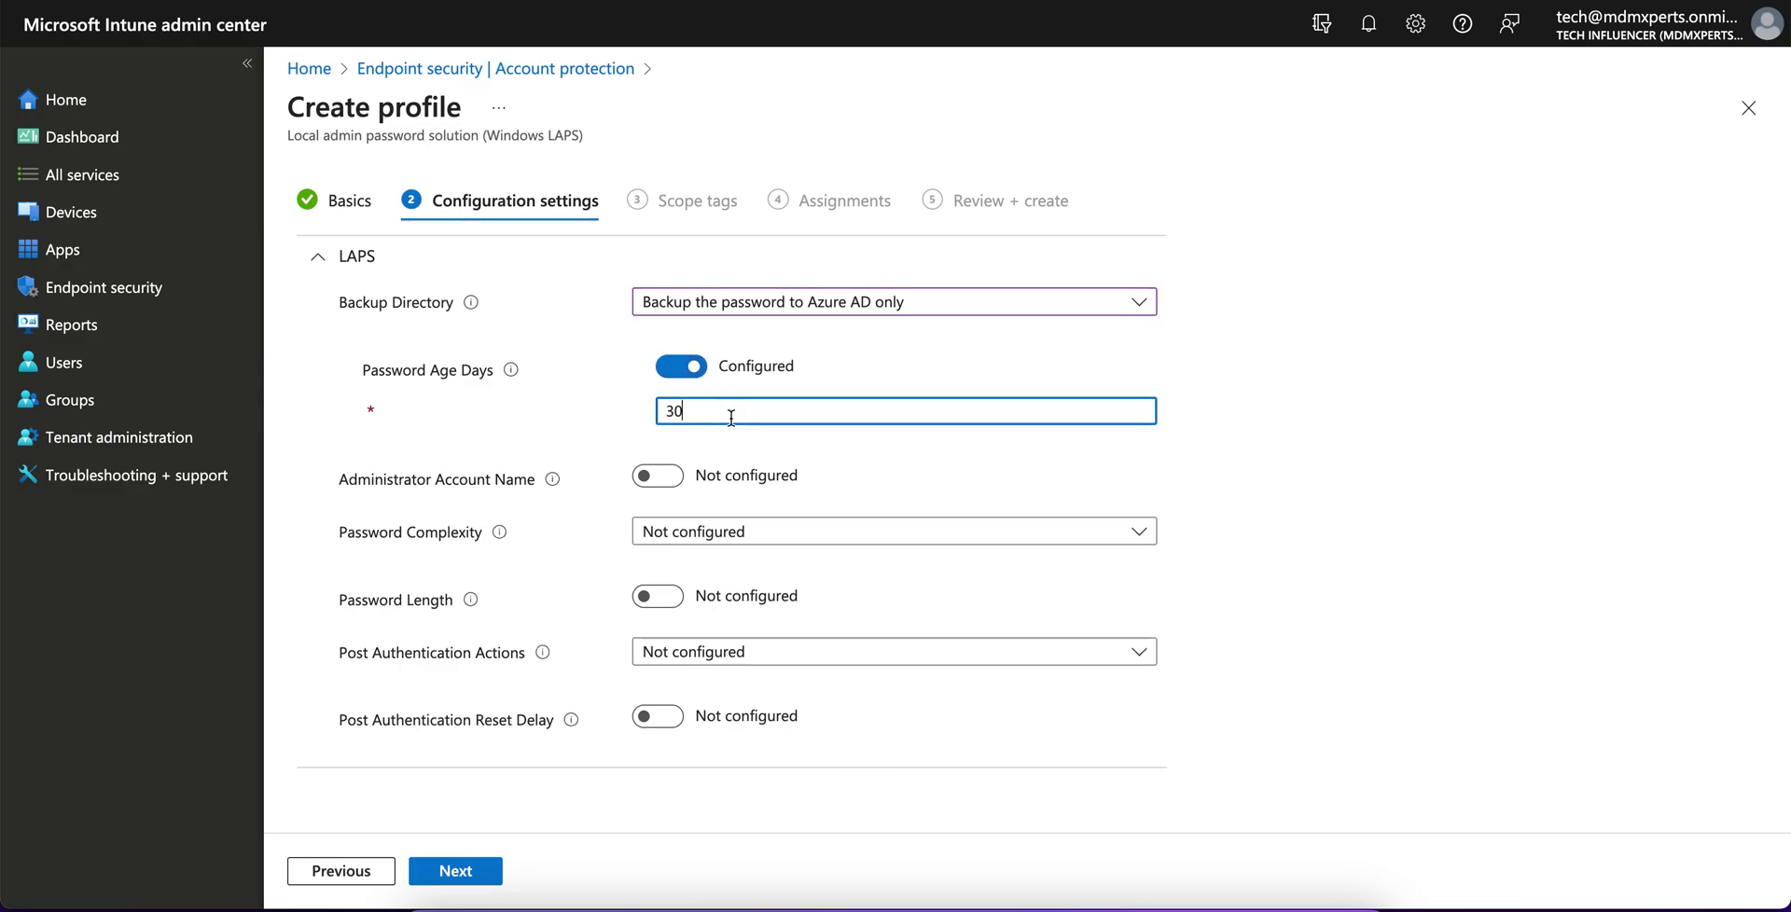
left_click(669, 478)
left_click(840, 516)
left_click(646, 476)
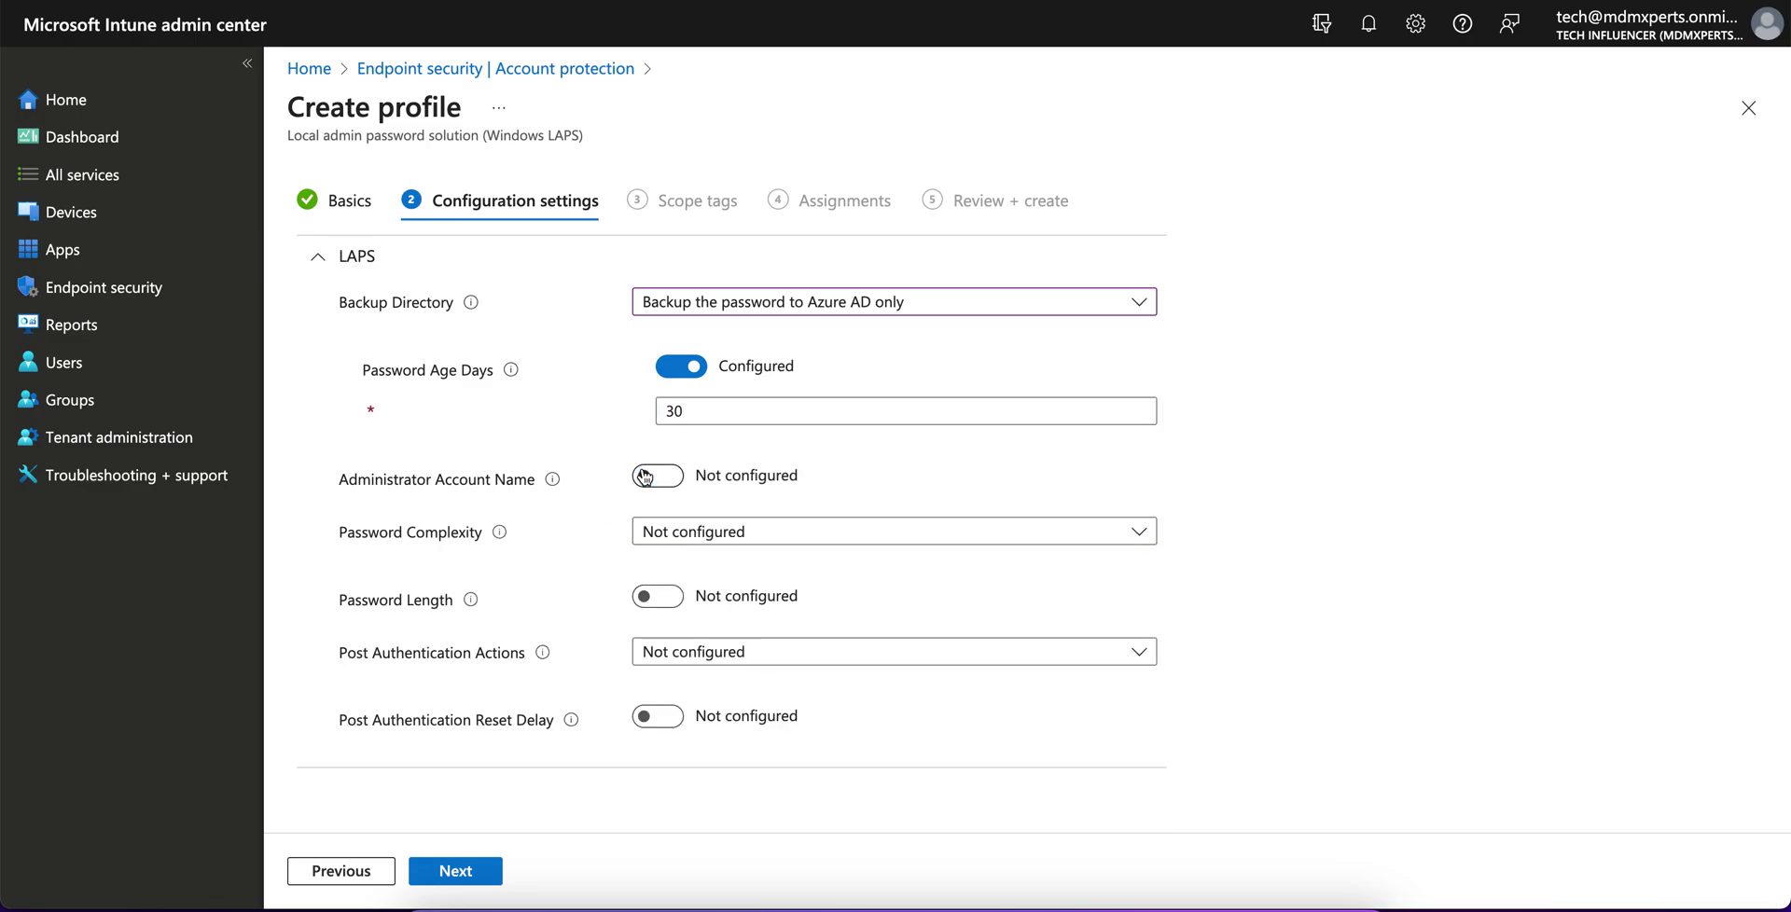
mouse_move(550, 483)
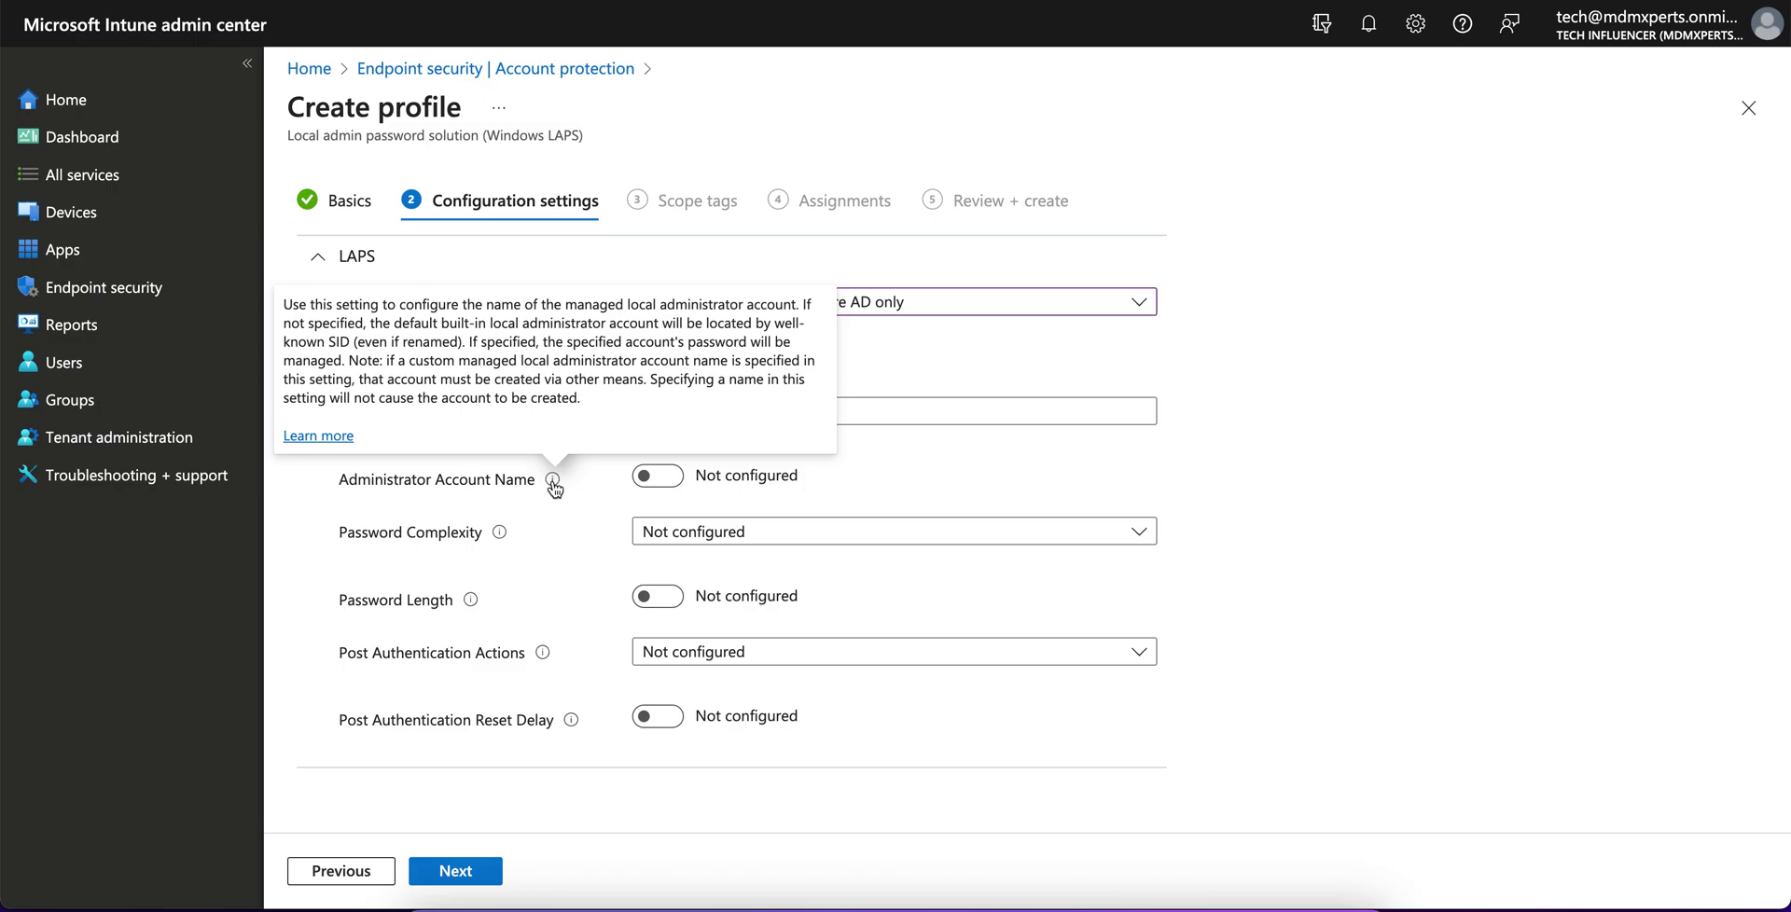
Step: Set Password Complexity to Large letters + small letters and enable Password Length at 14
left_click(640, 527)
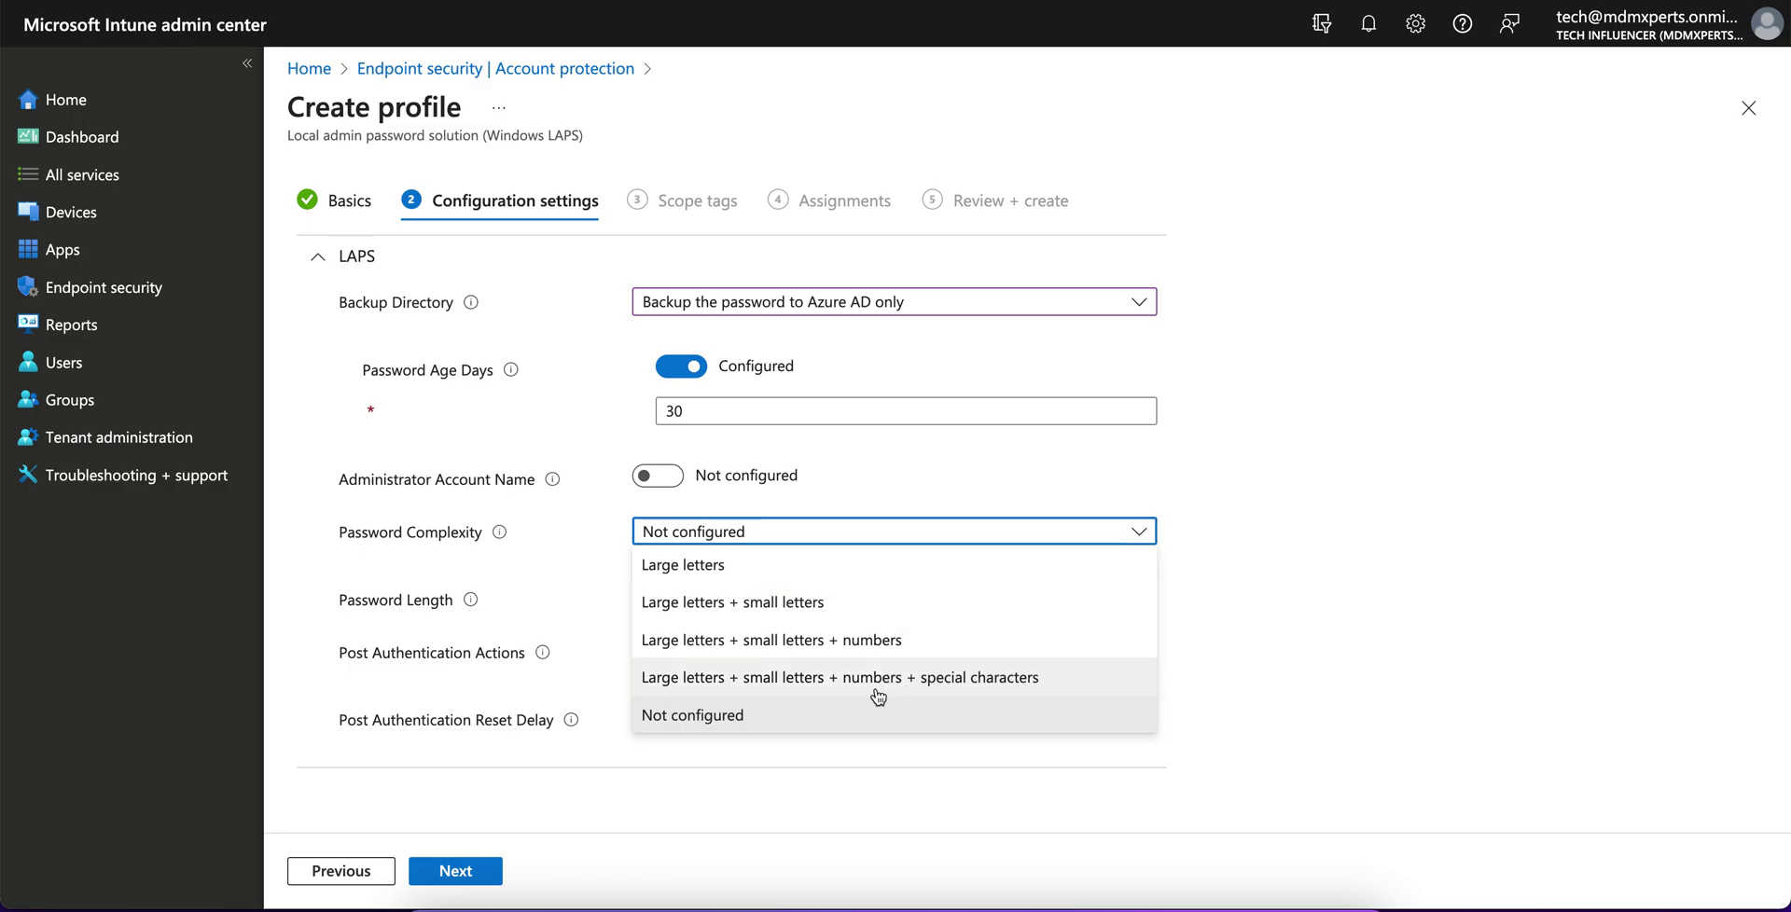
left_click(904, 604)
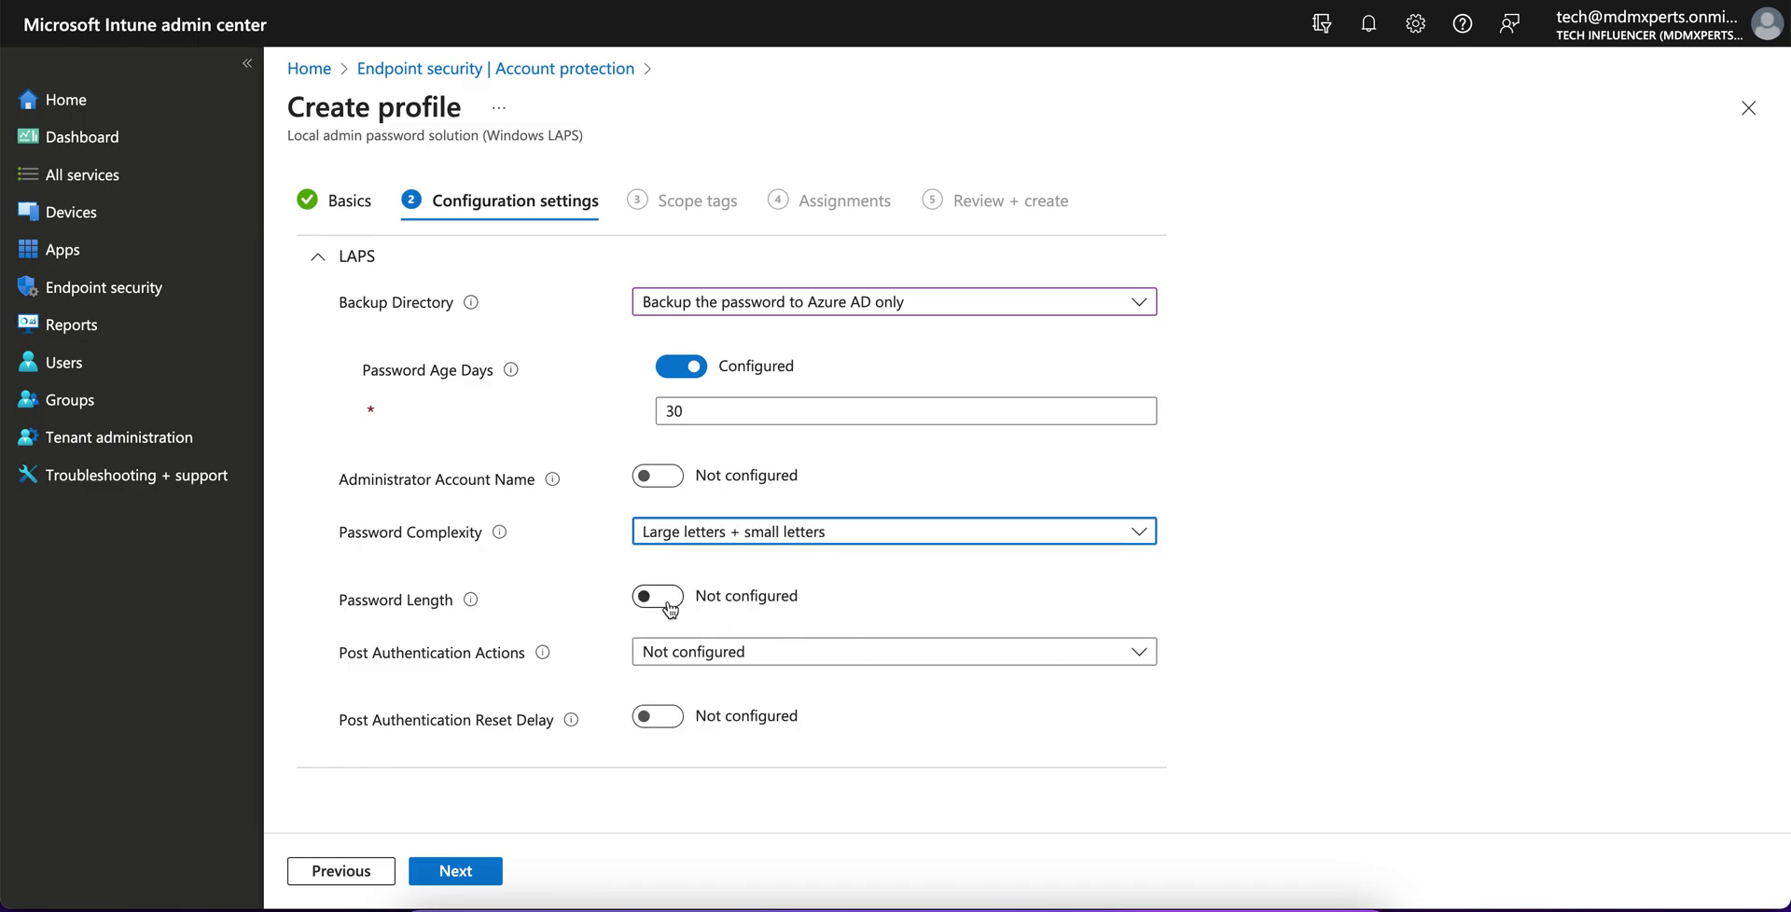
left_click(737, 597)
left_click(740, 640)
scroll(741, 640, "down", 1)
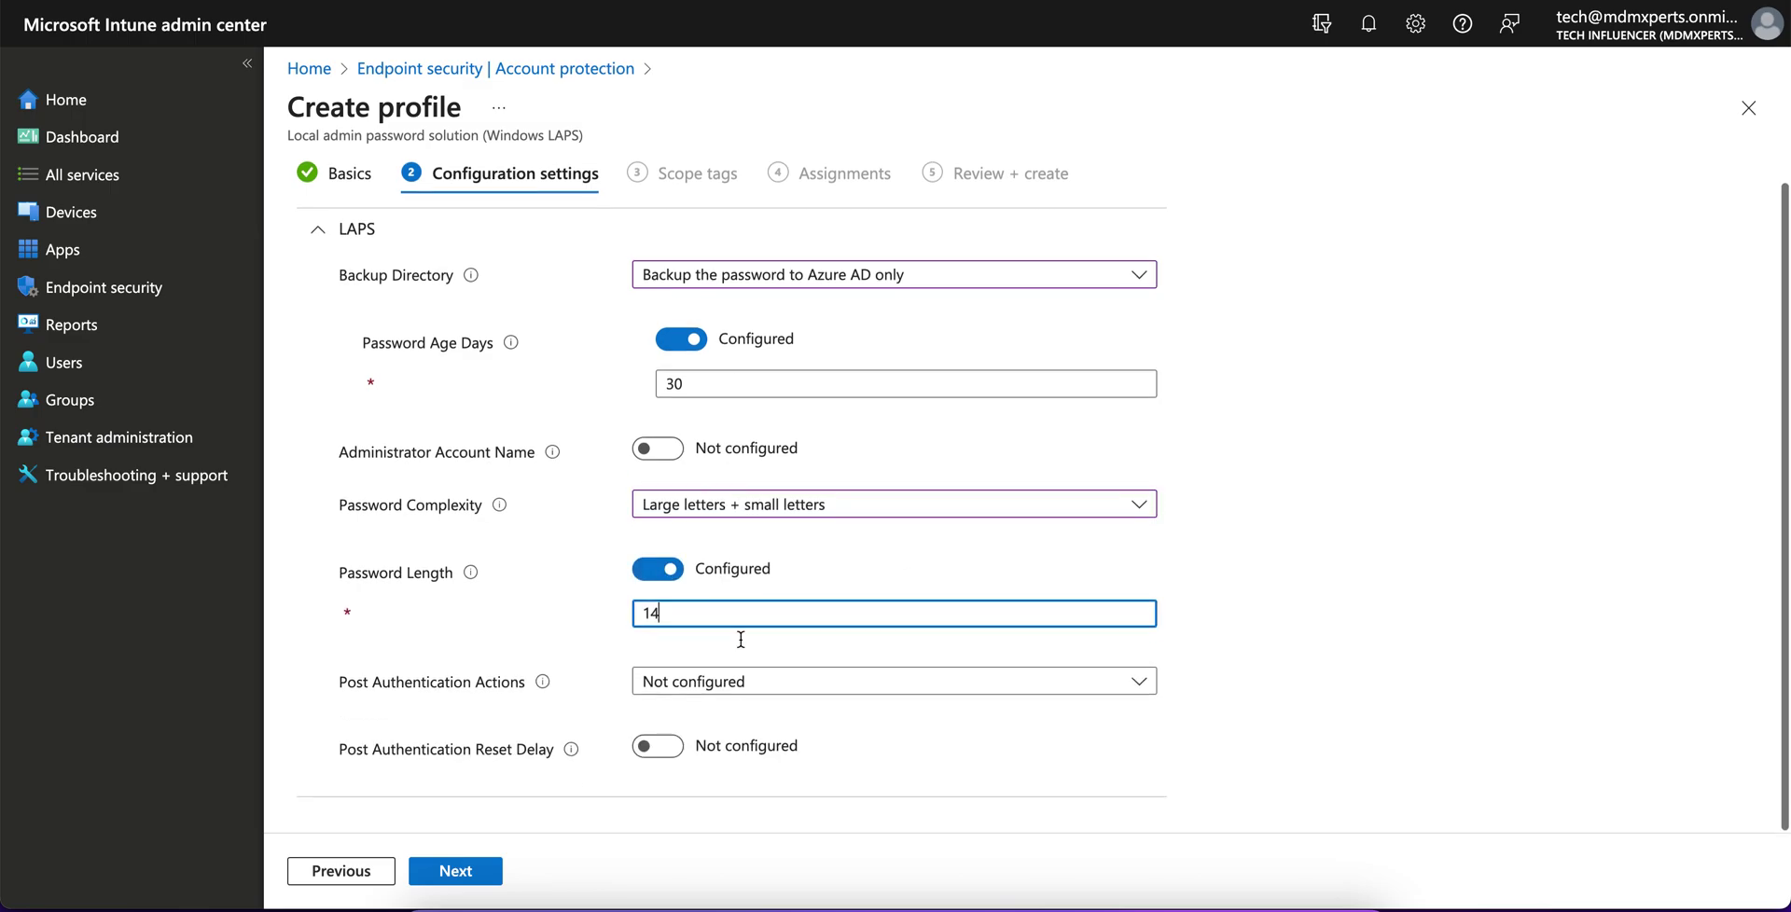
Step: Set Post Authentication Actions to reset the password upon grace period expiry and enable a Post Authentication Reset Delay of 24 hours
left_click(771, 693)
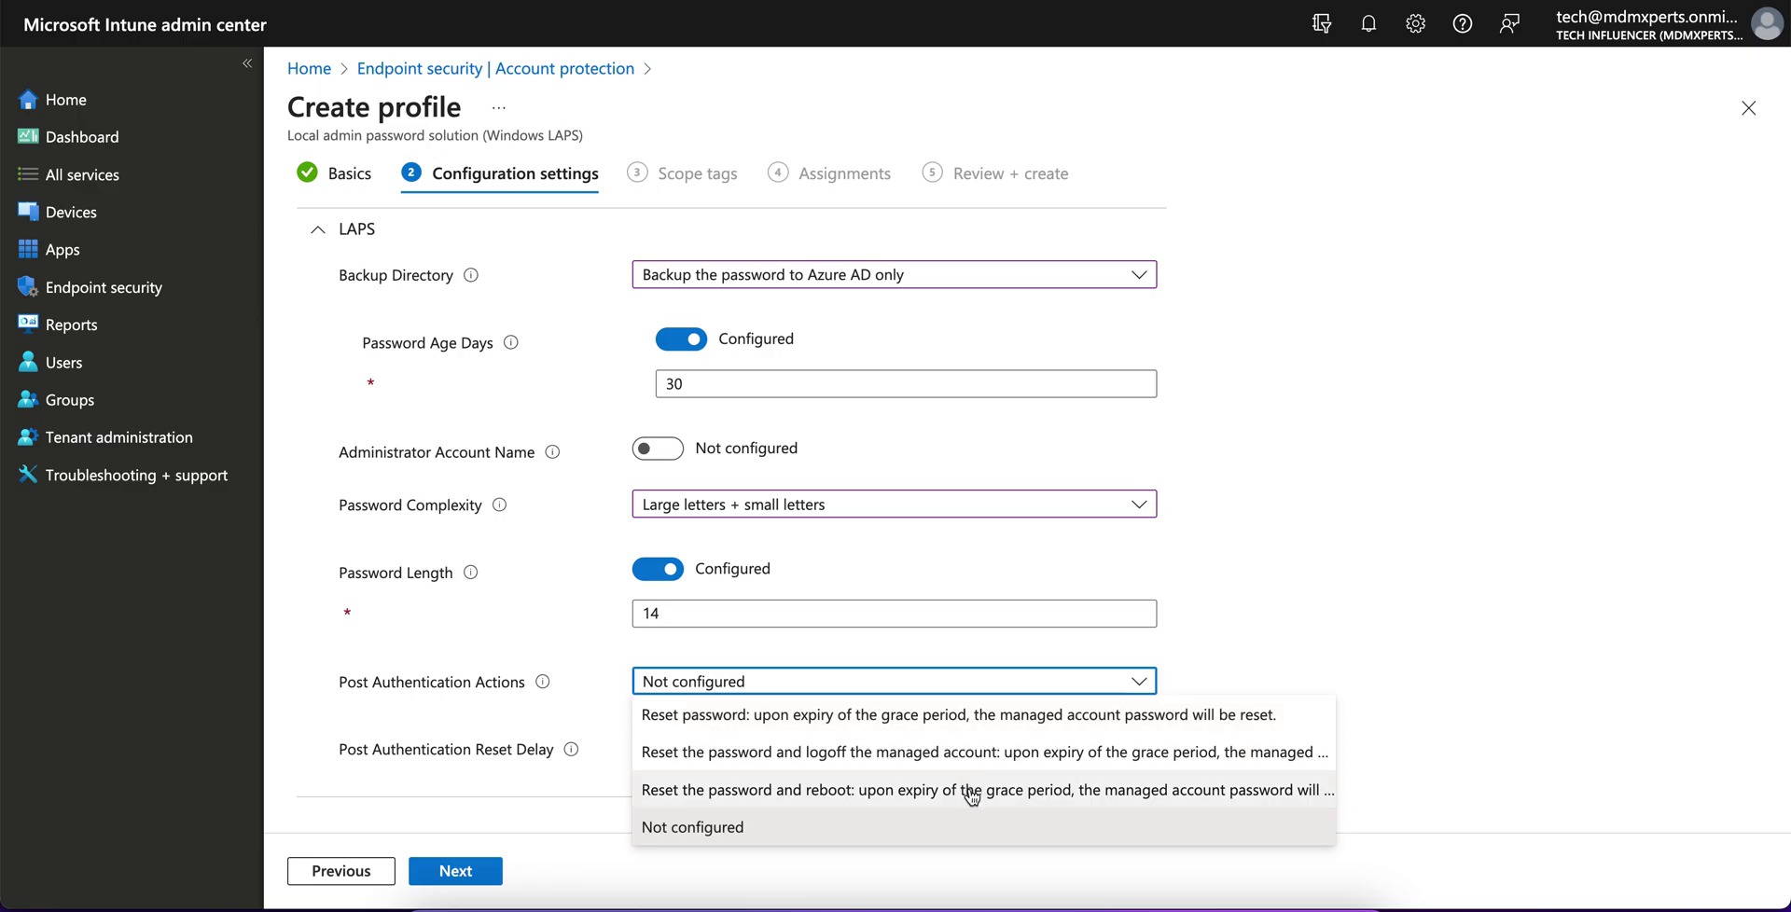
left_click(983, 727)
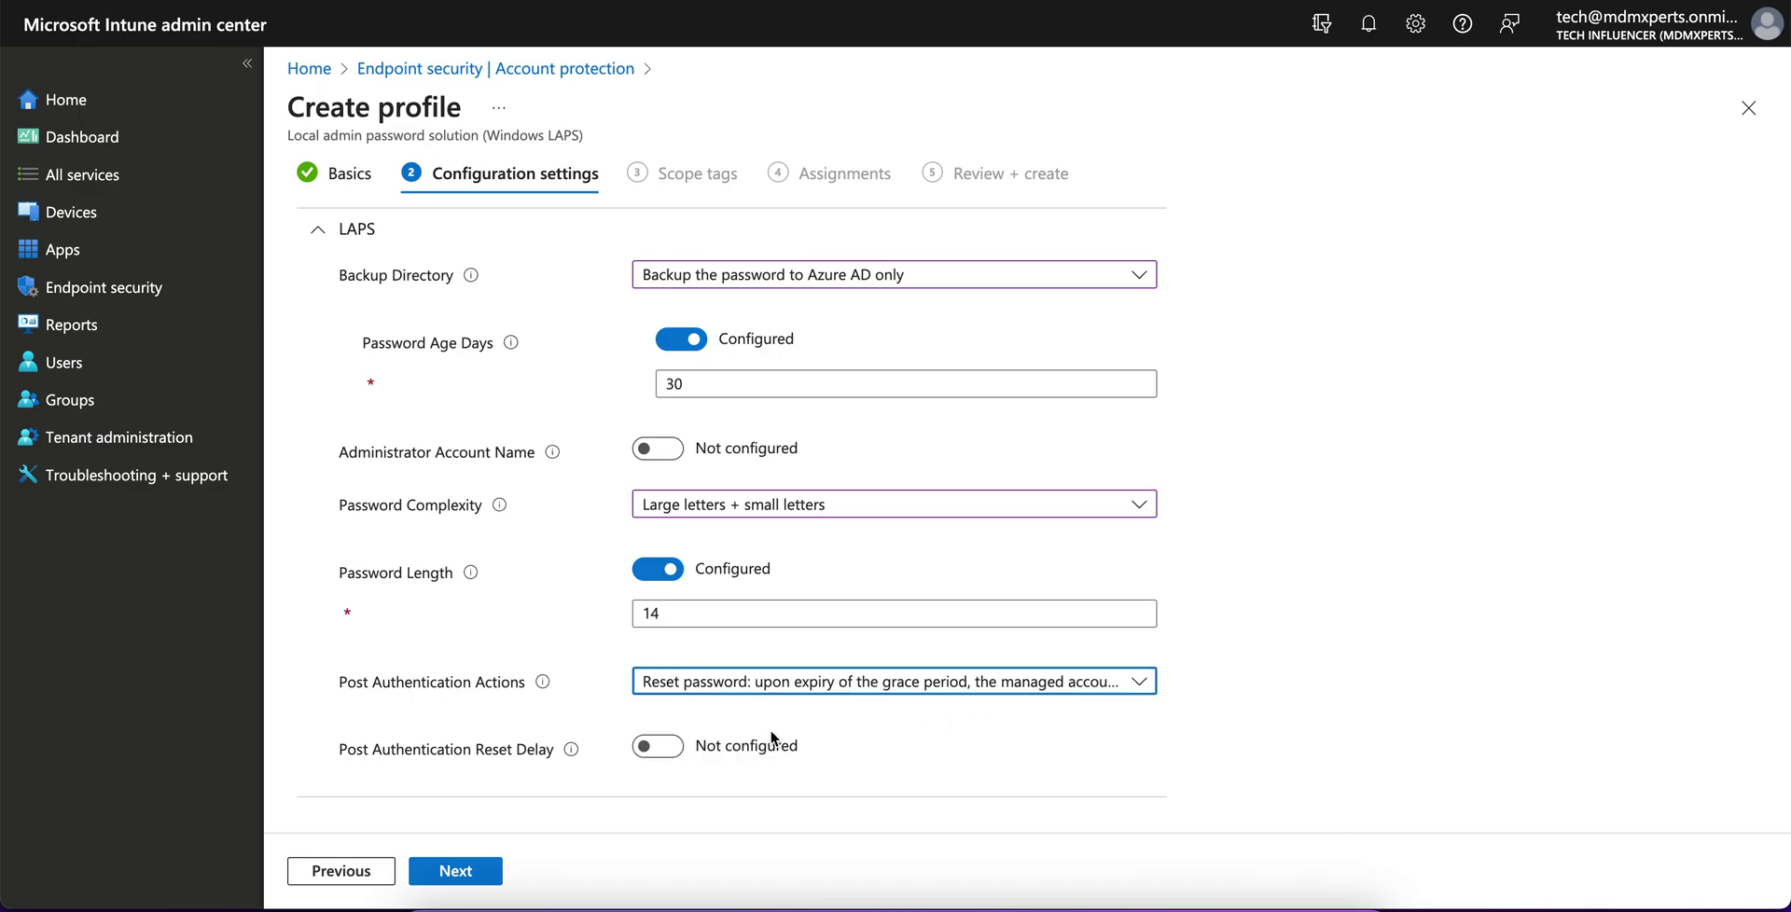
left_click(653, 748)
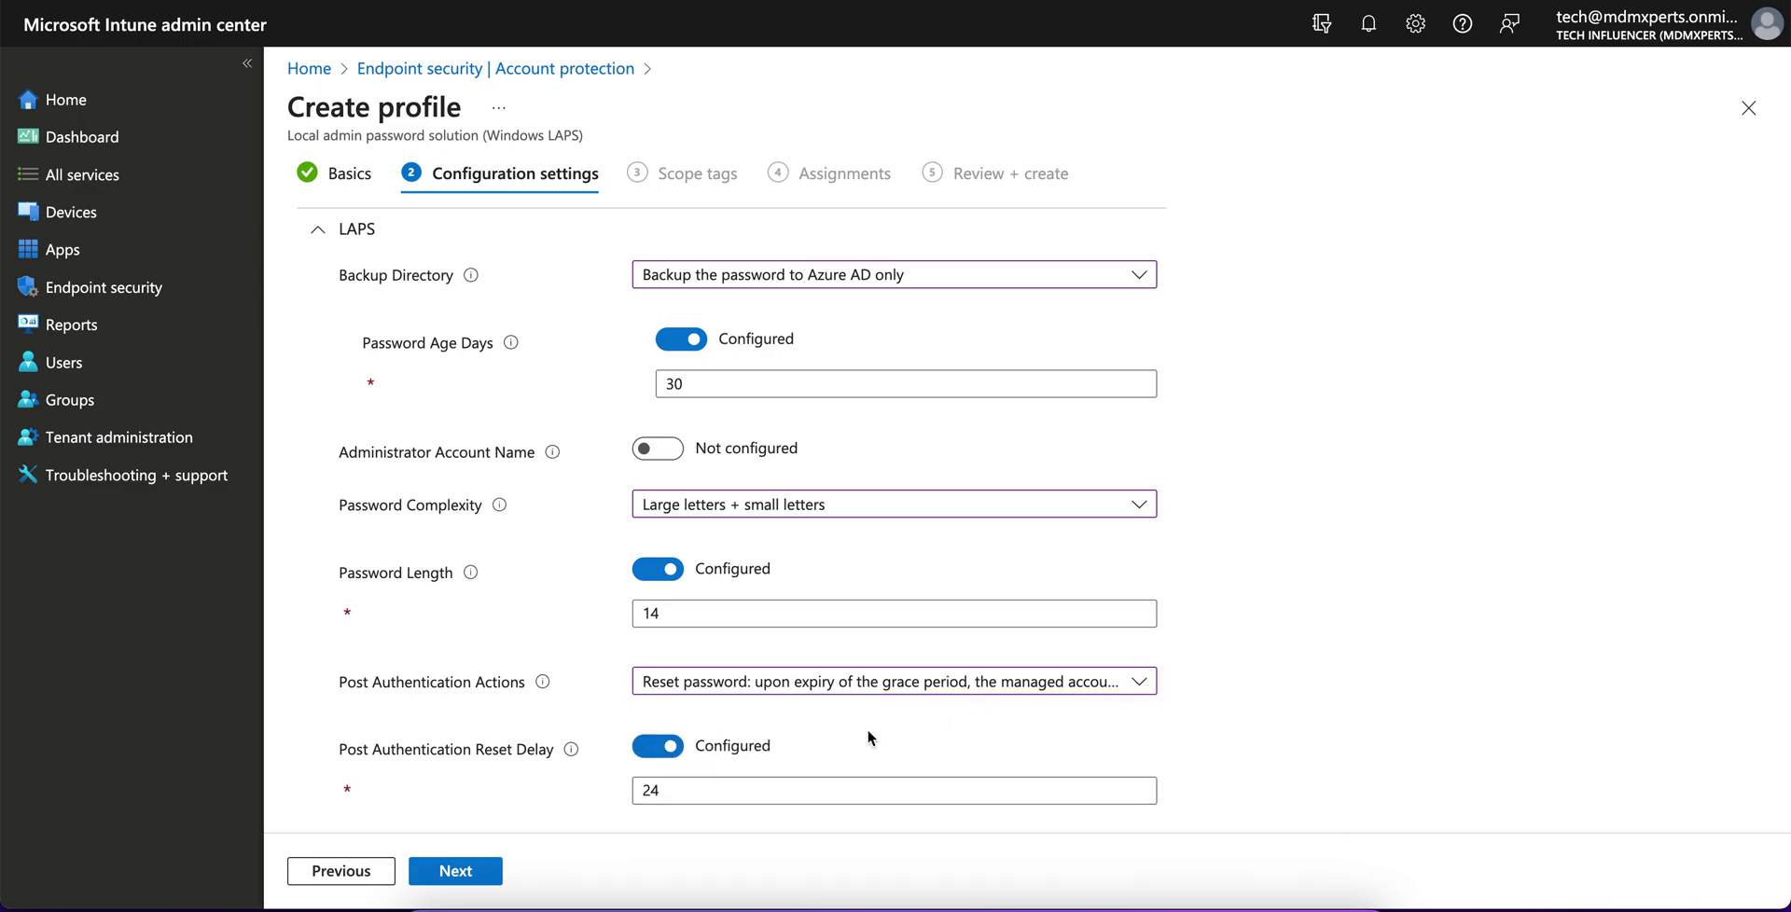
scroll(867, 736, "down", 1)
mouse_move(572, 699)
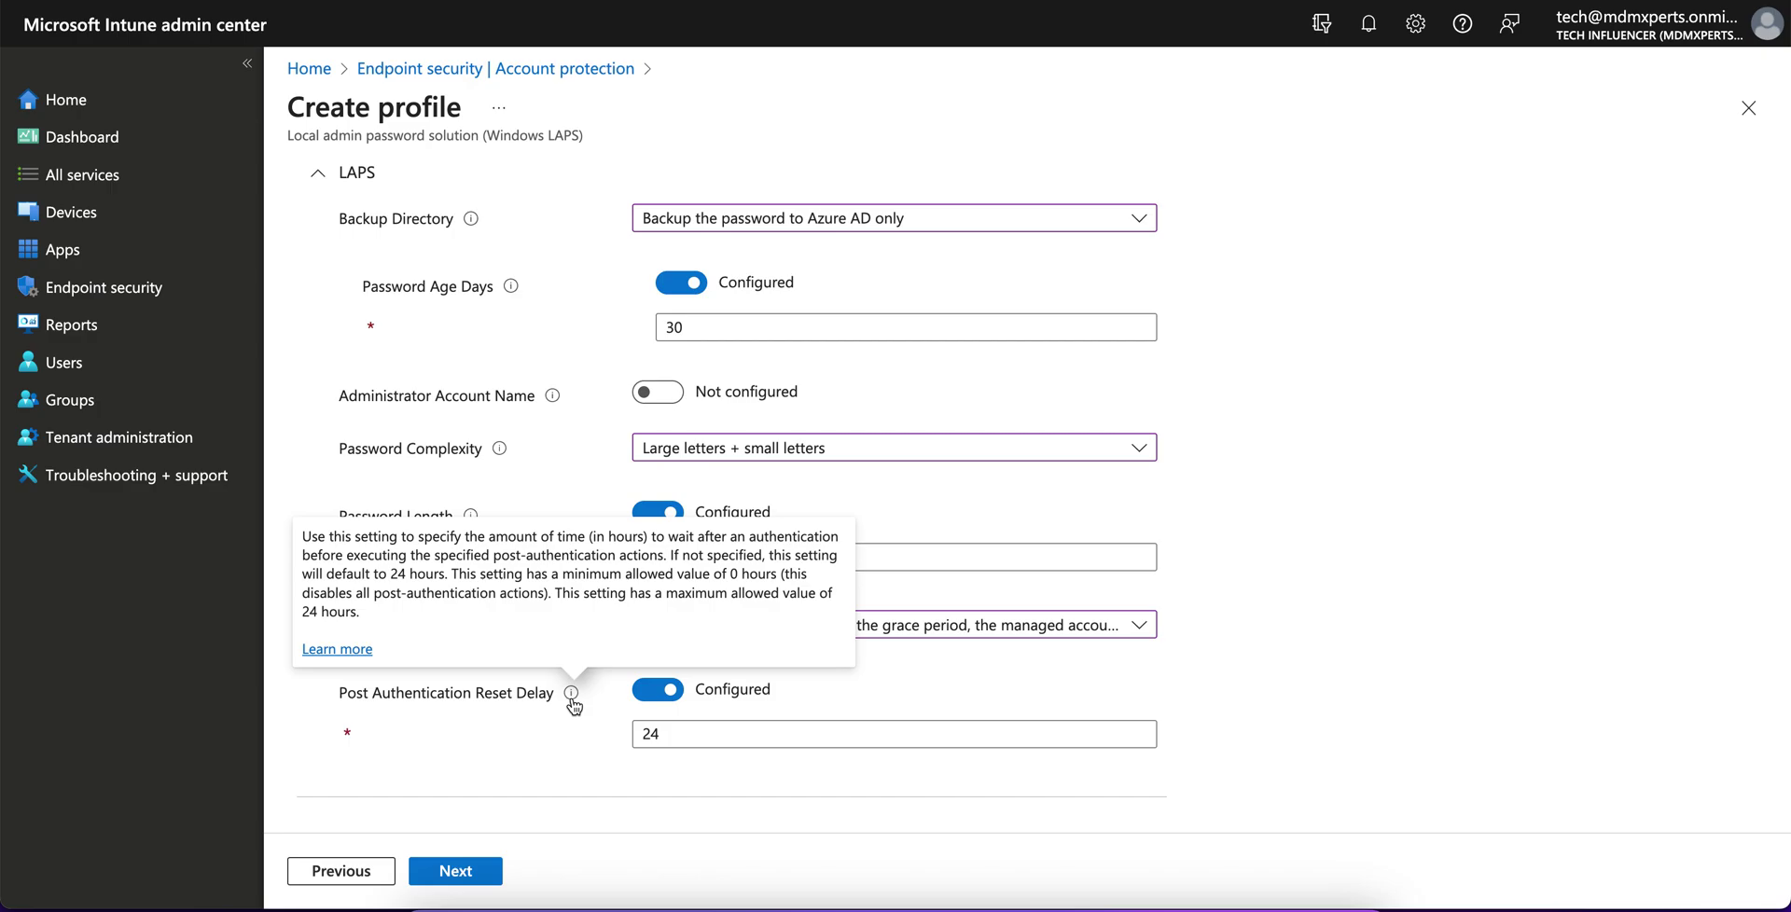
left_click(718, 697)
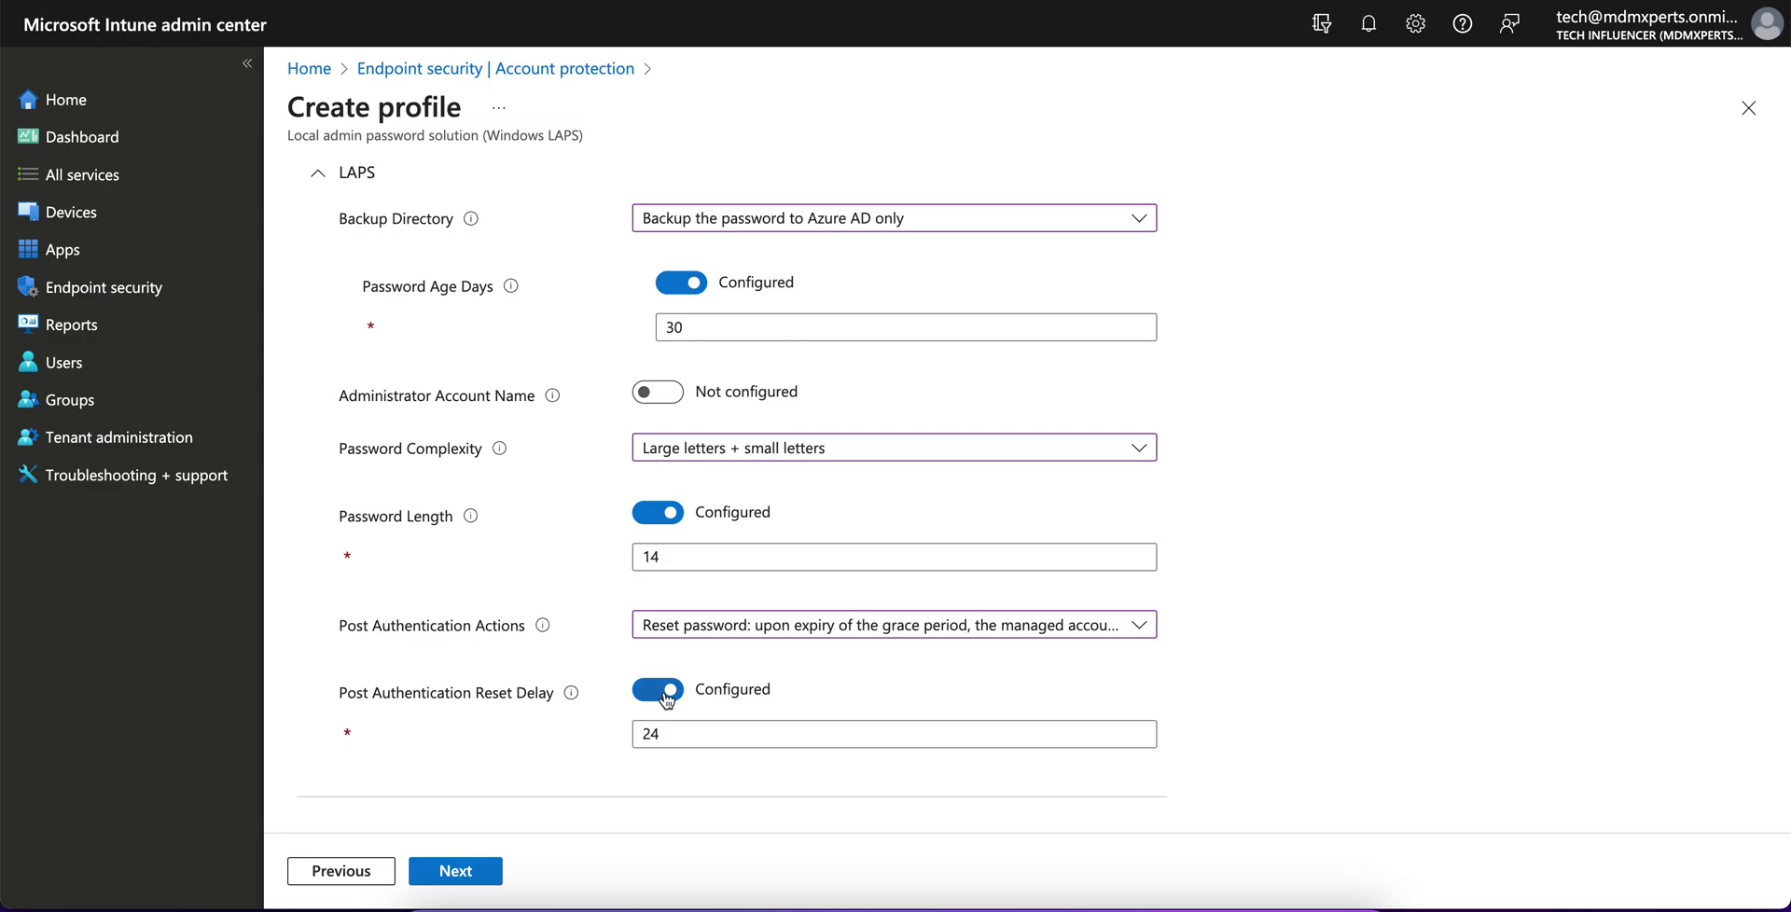
Step: Skip the scope tags, assign the LAPS profile to all devices, and create it
left_click(480, 869)
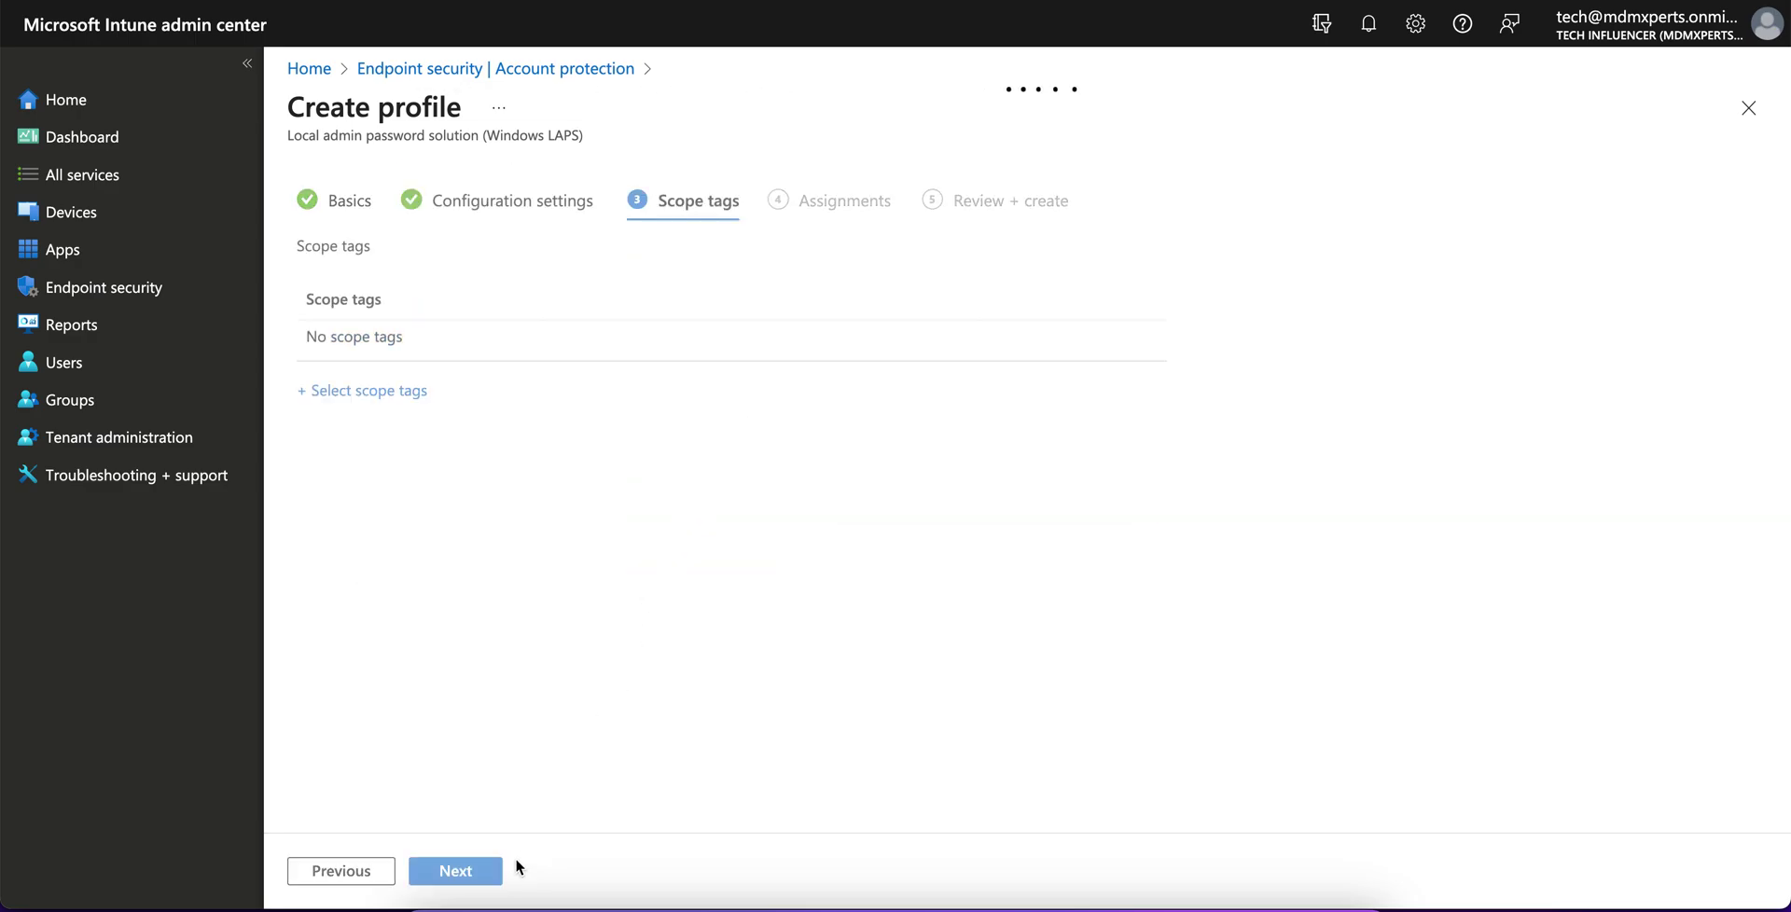
left_click(496, 874)
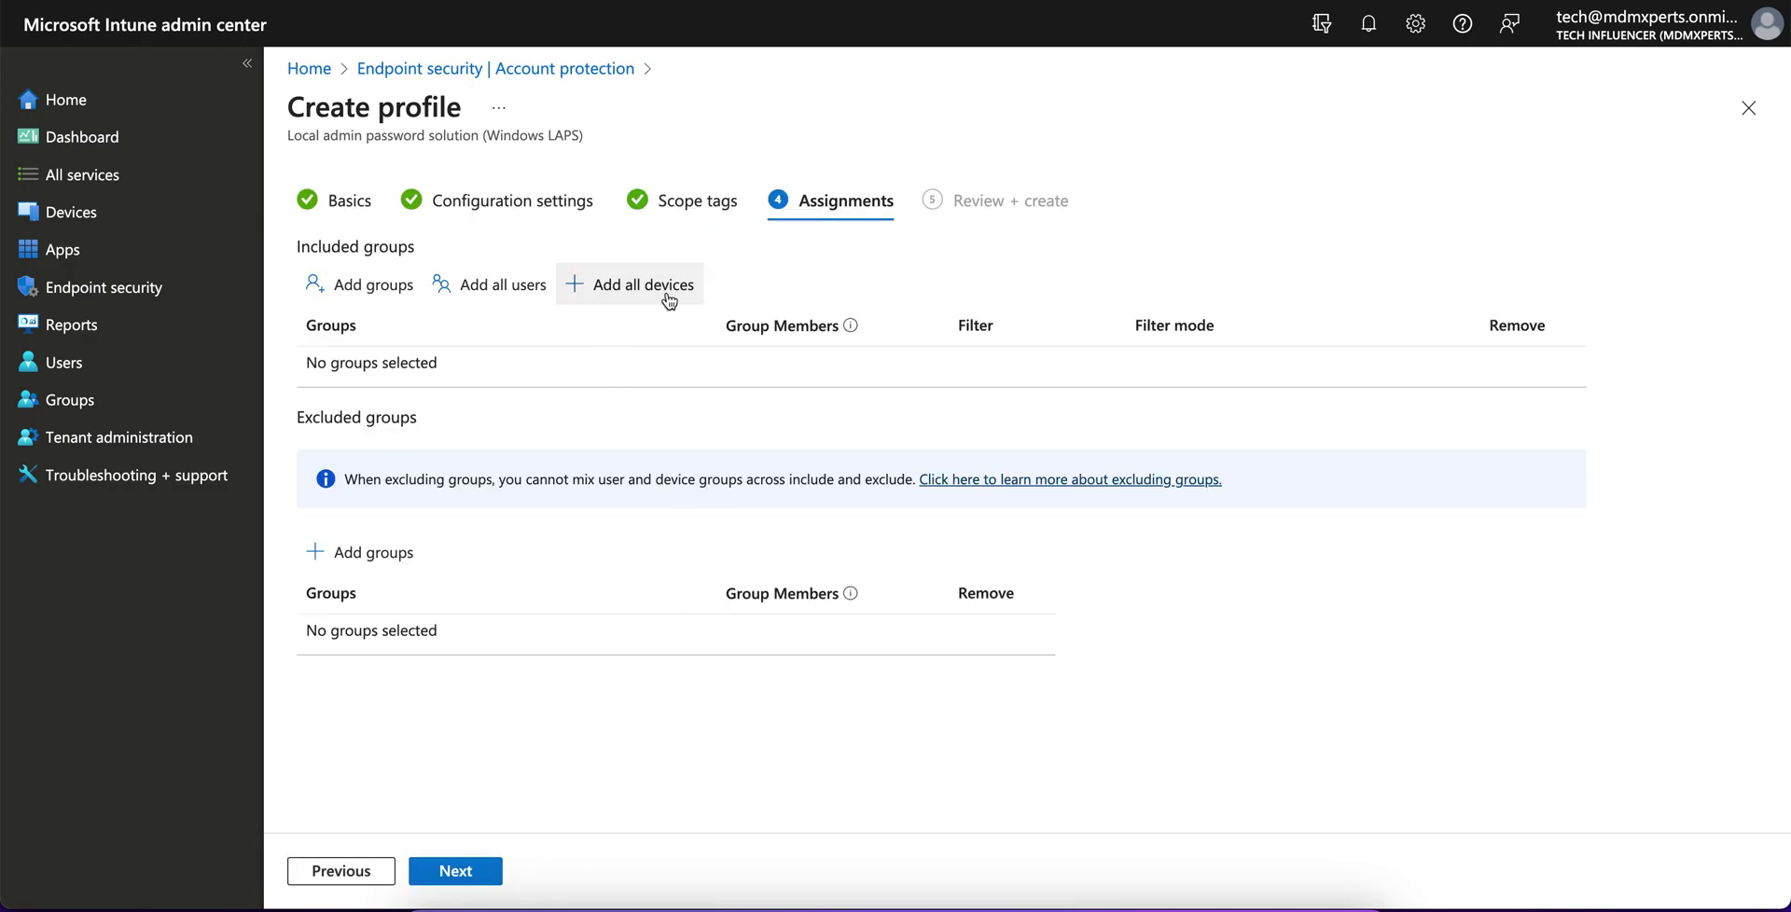
left_click(619, 293)
left_click(496, 874)
left_click(480, 870)
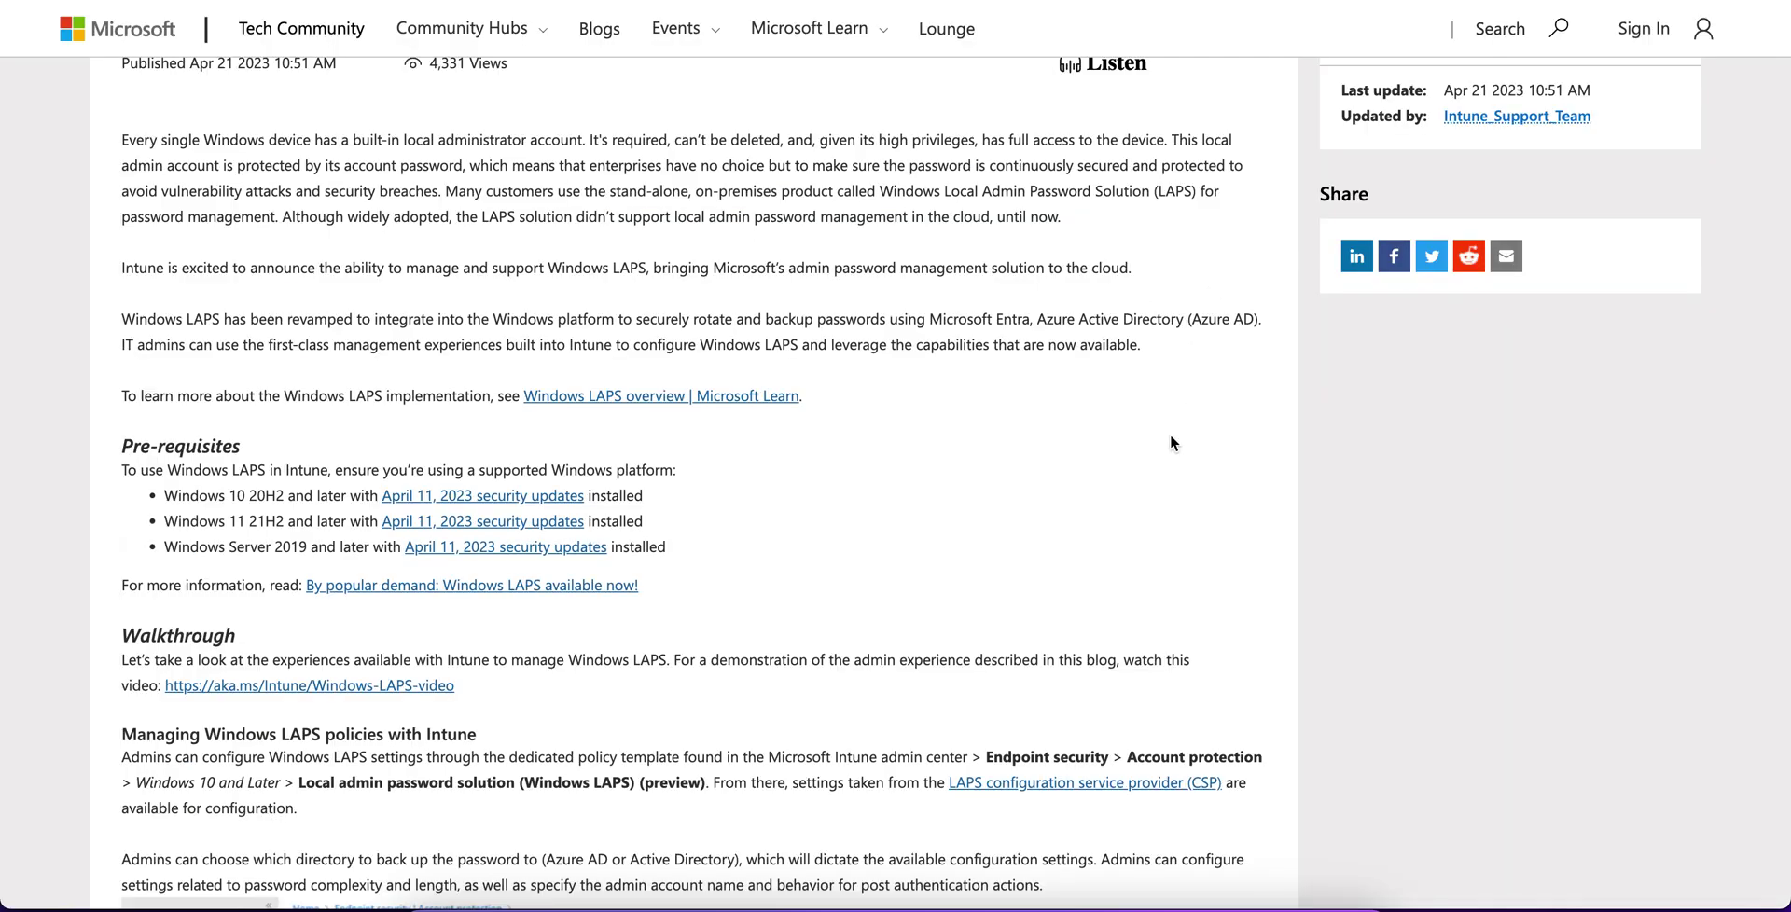
Step: Return to the Windows LAPS article and examine the policy precedence order and how to view a specific device's local admin password
scroll(1169, 436, "down", 8)
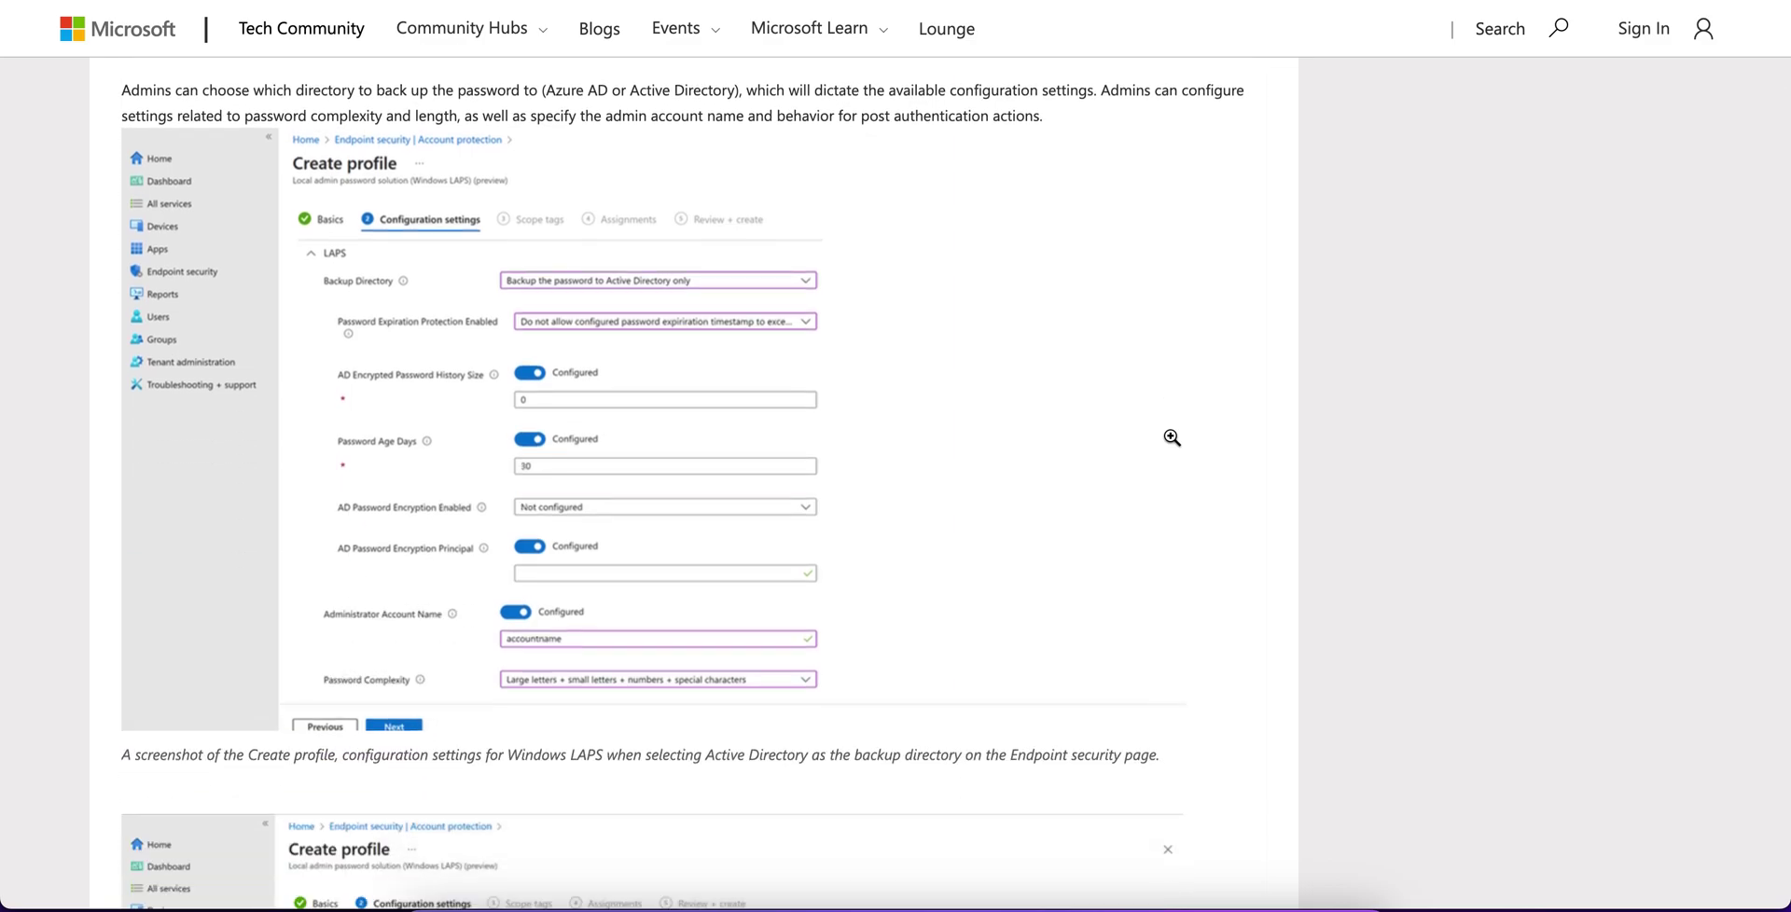
scroll(1169, 436, "down", 7)
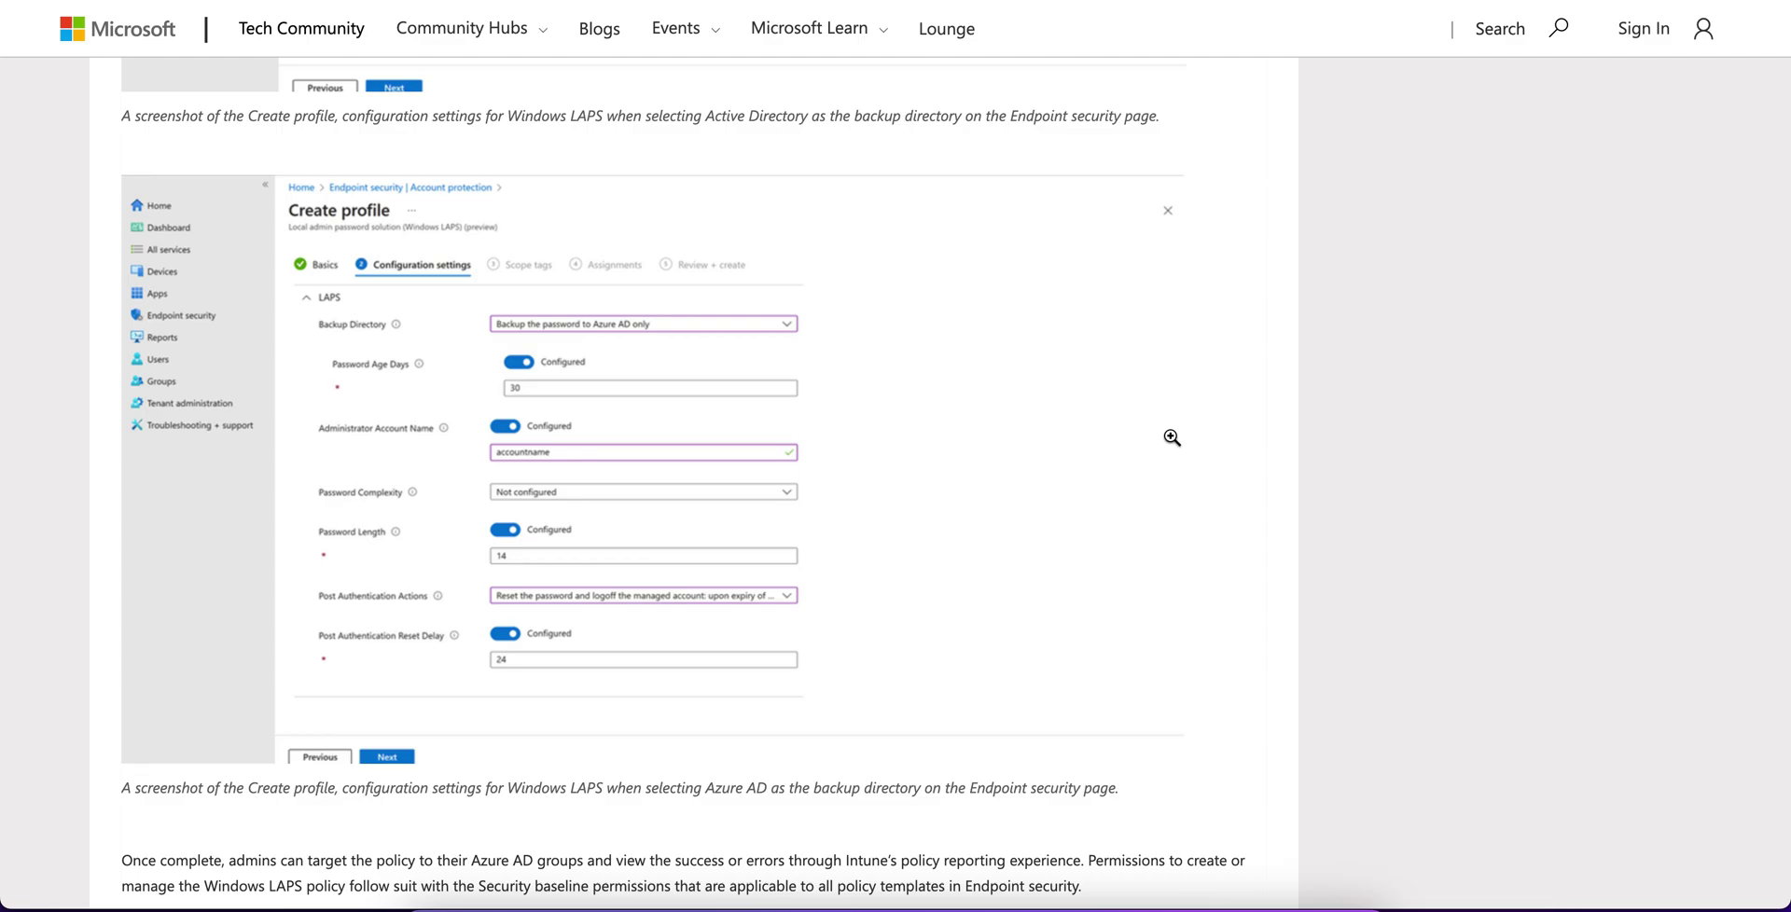
scroll(1171, 437, "down", 11)
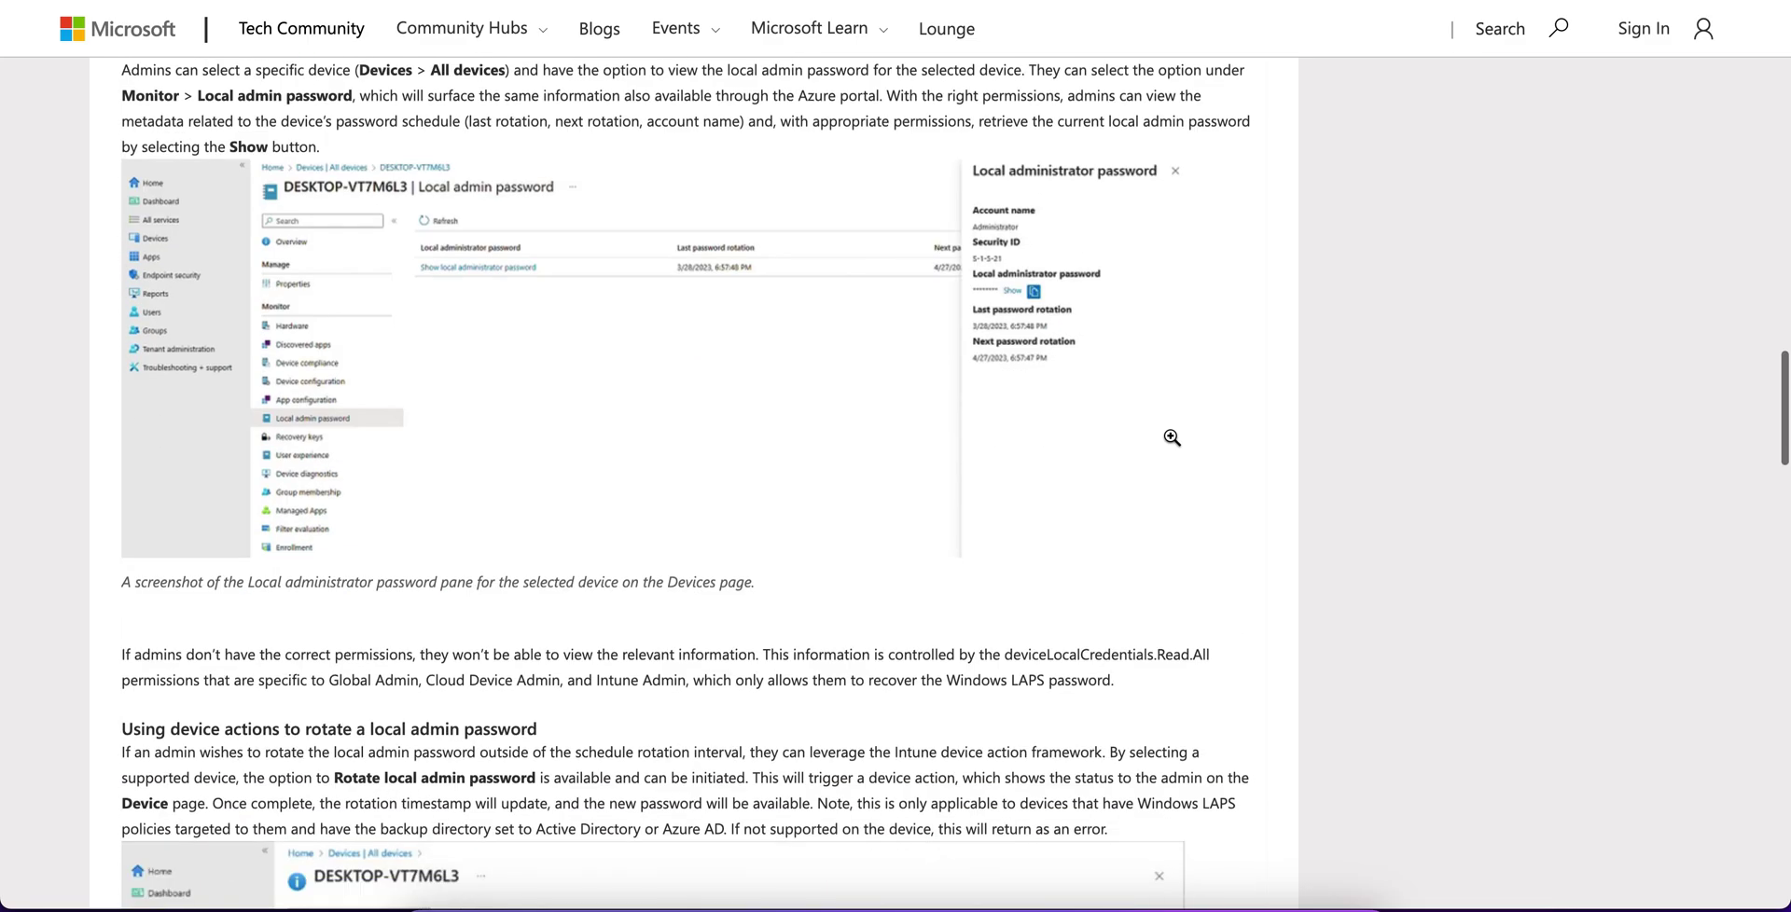
scroll(1171, 437, "up", 3)
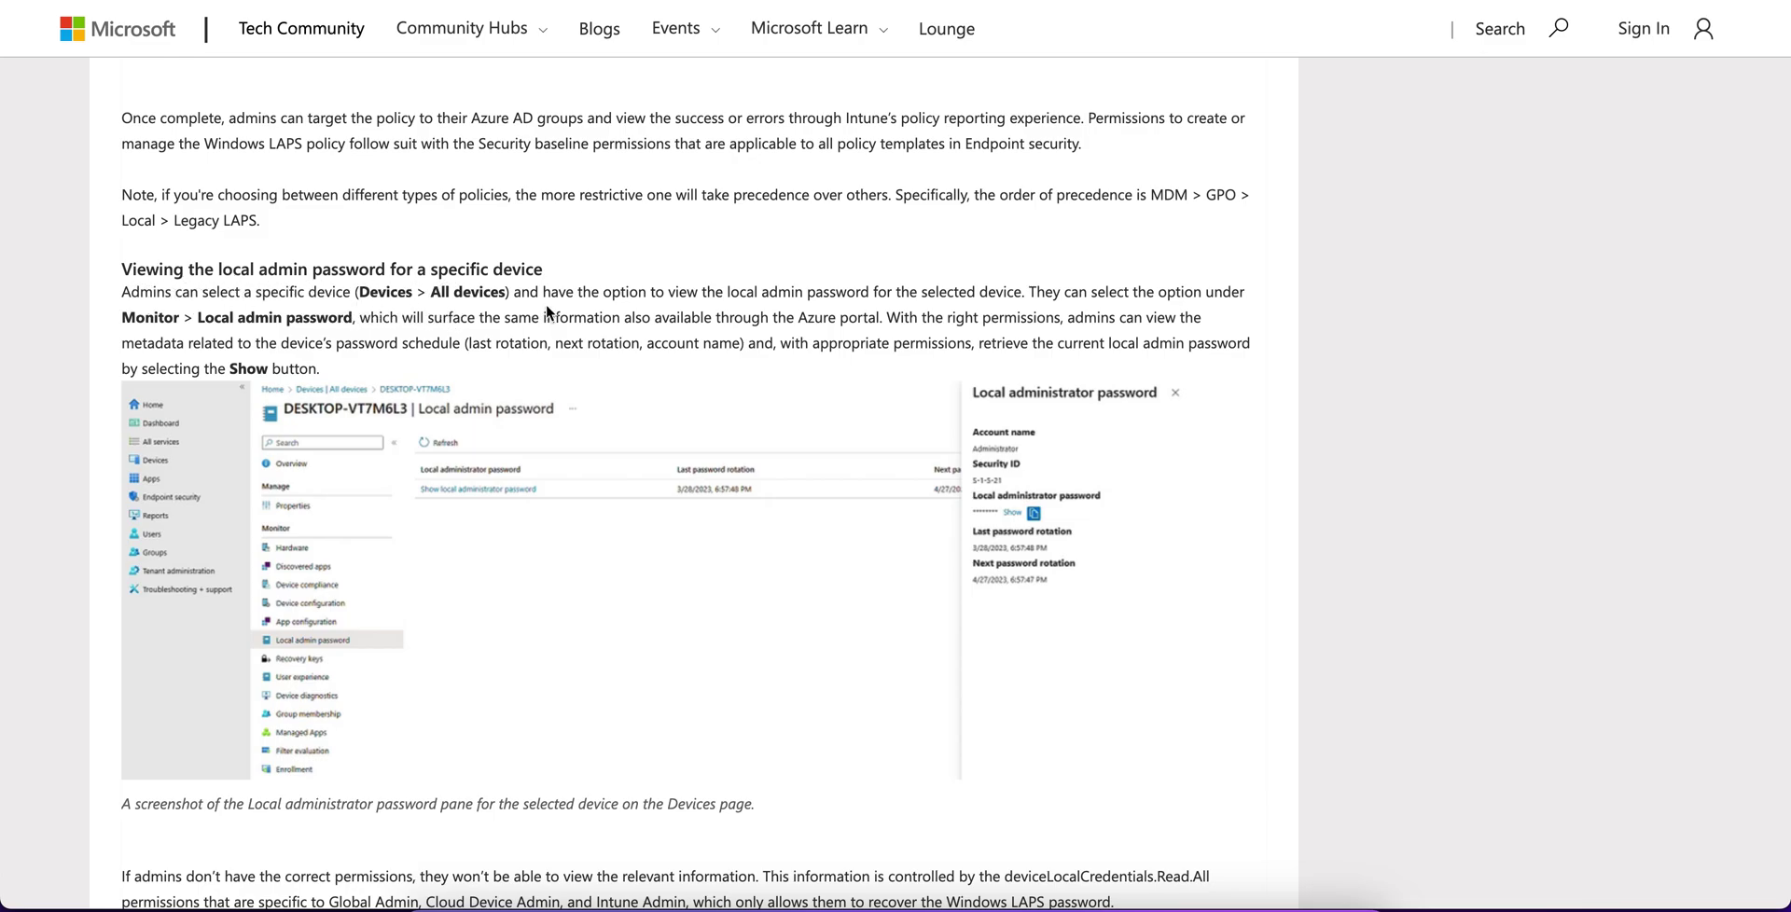
scroll(547, 312, "up", 1)
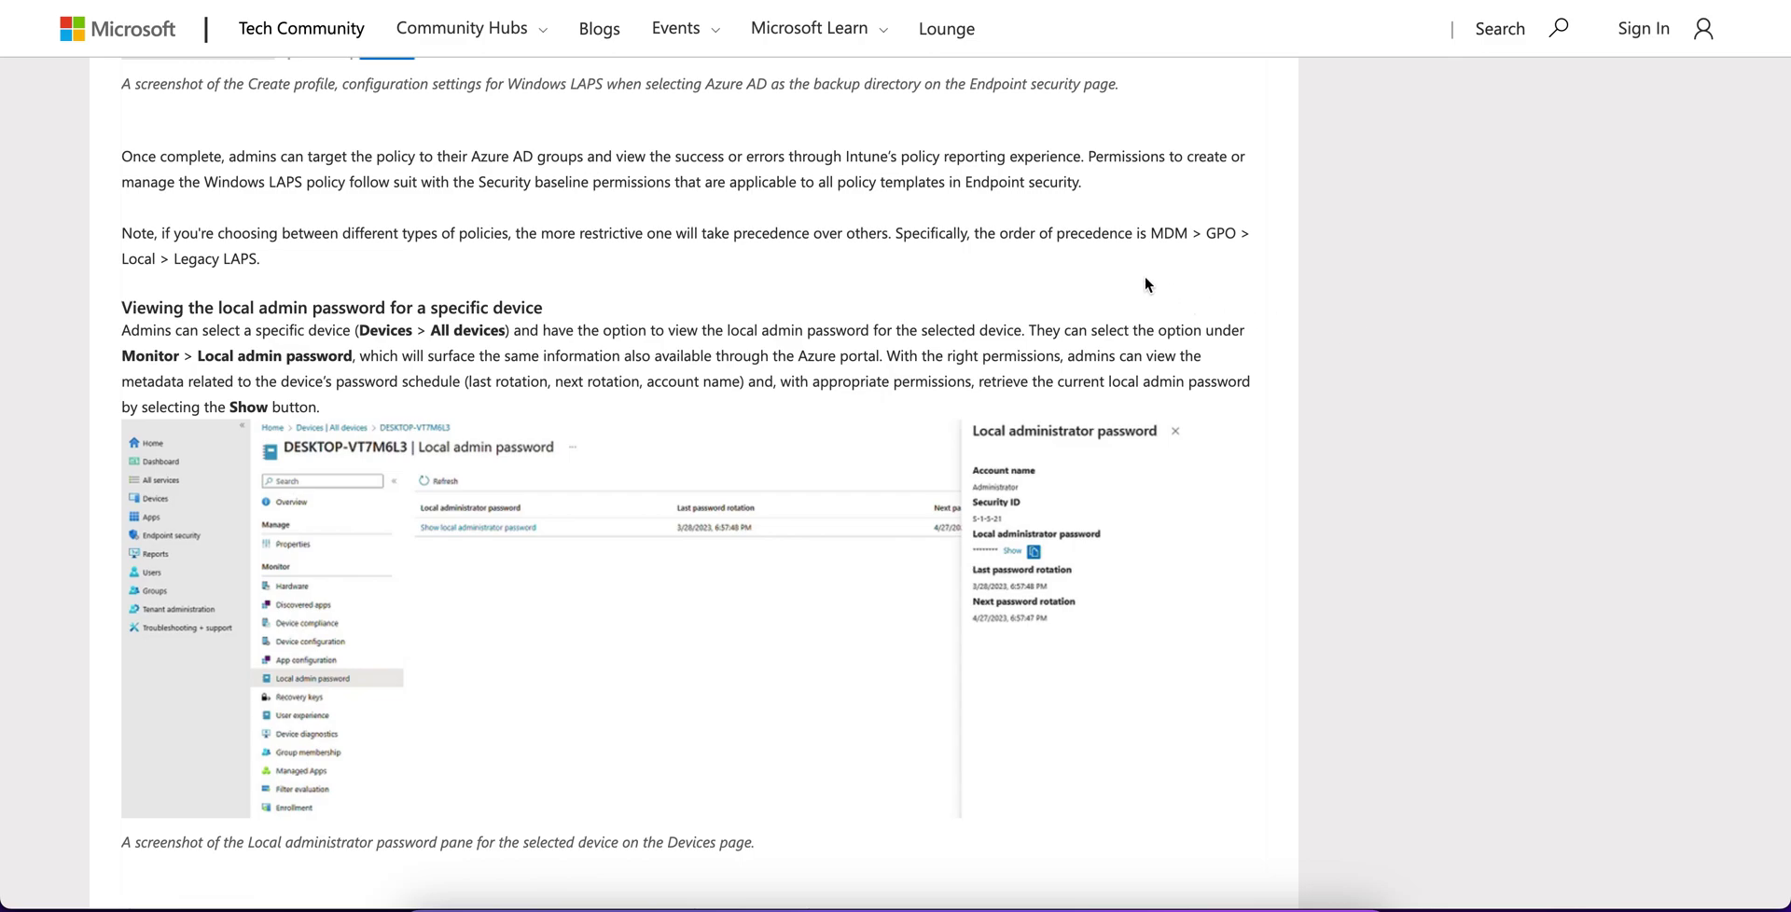
left_click_drag(1165, 235, 383, 277)
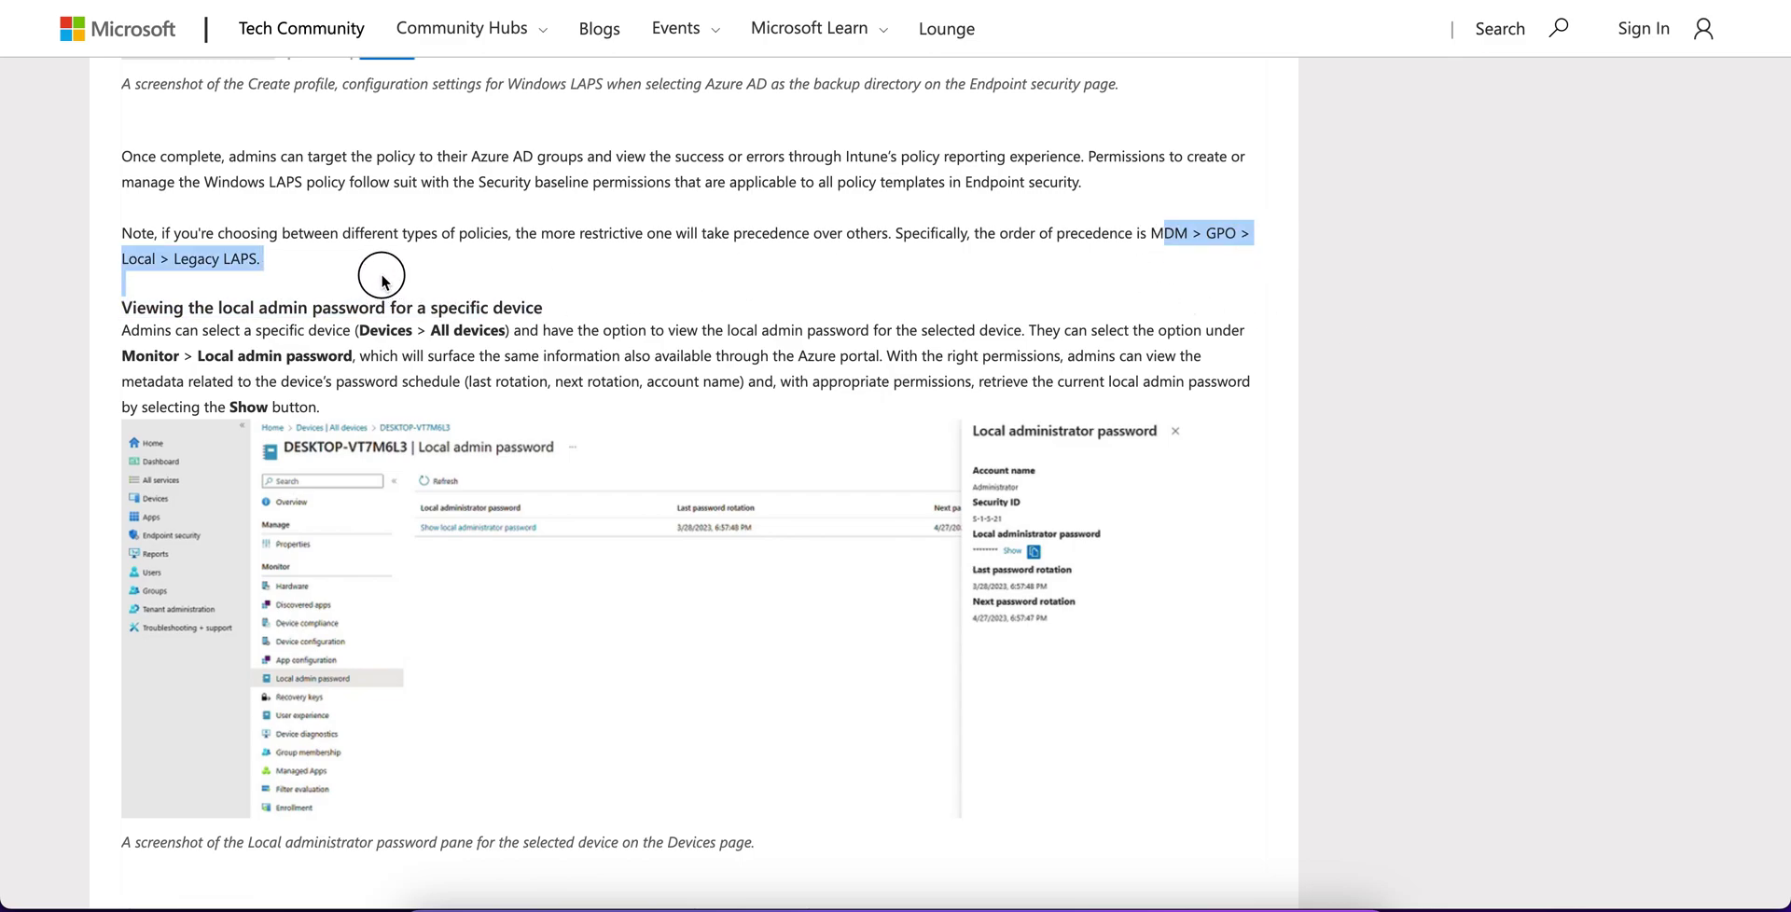
left_click(686, 281)
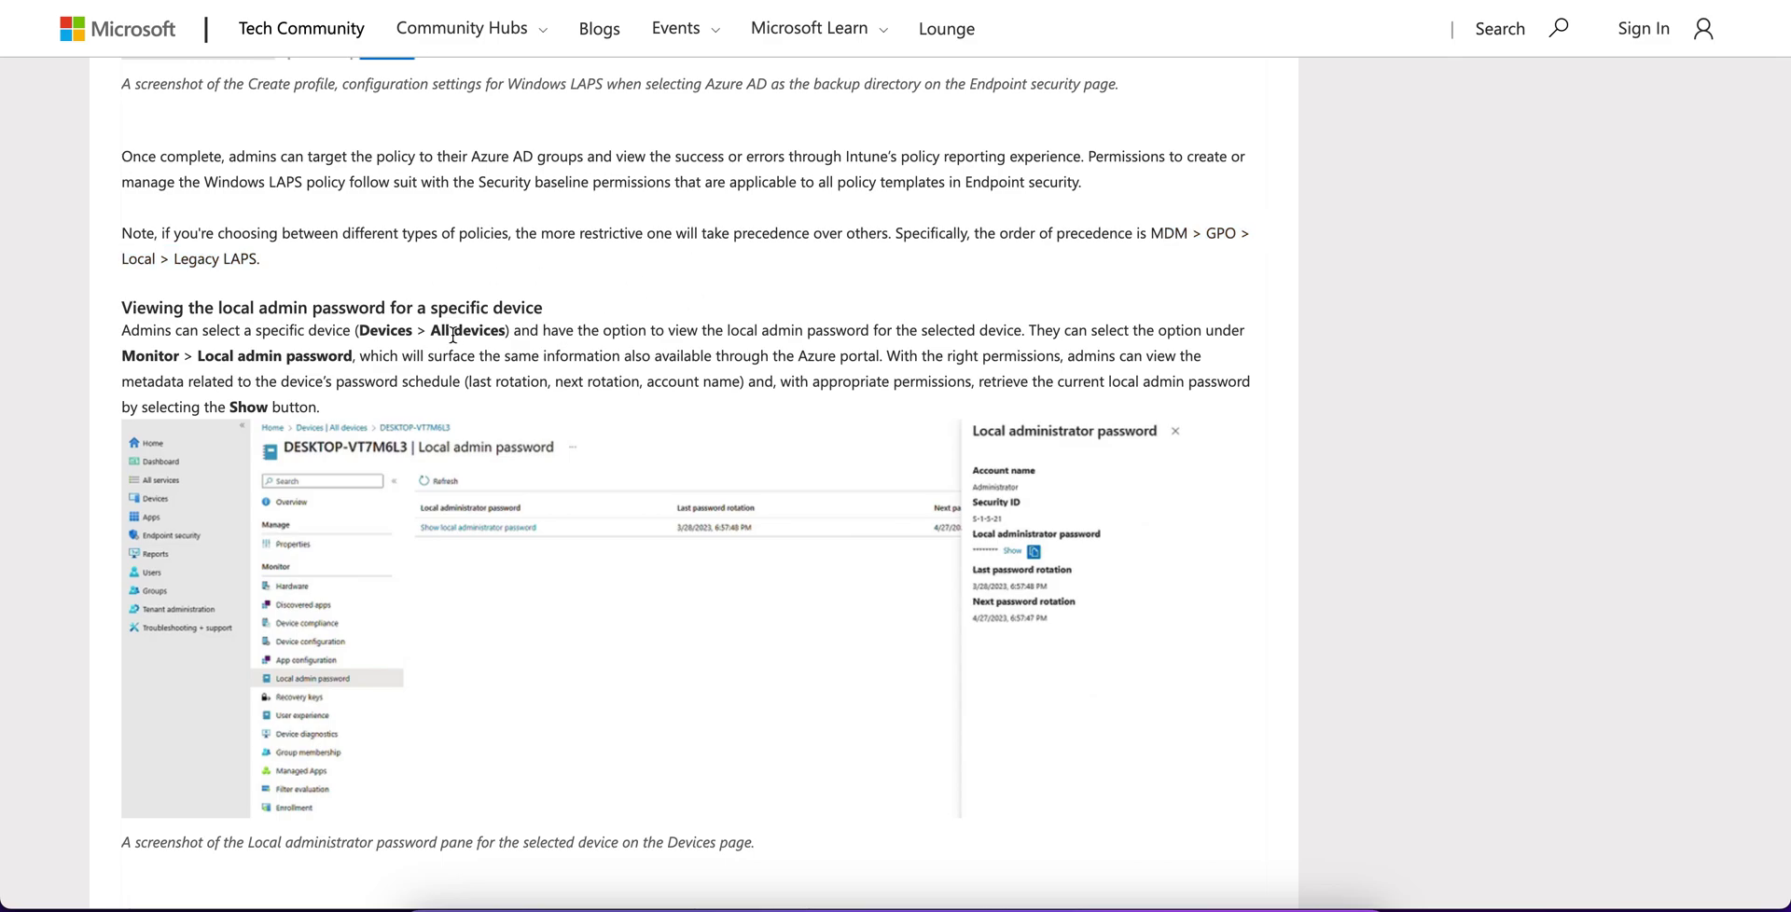
Step: Examine the article's instructions and enlarged screenshot for viewing a specific device's local admin password under Monitor > Local admin password
left_click(362, 330)
left_click_drag(362, 330, 573, 332)
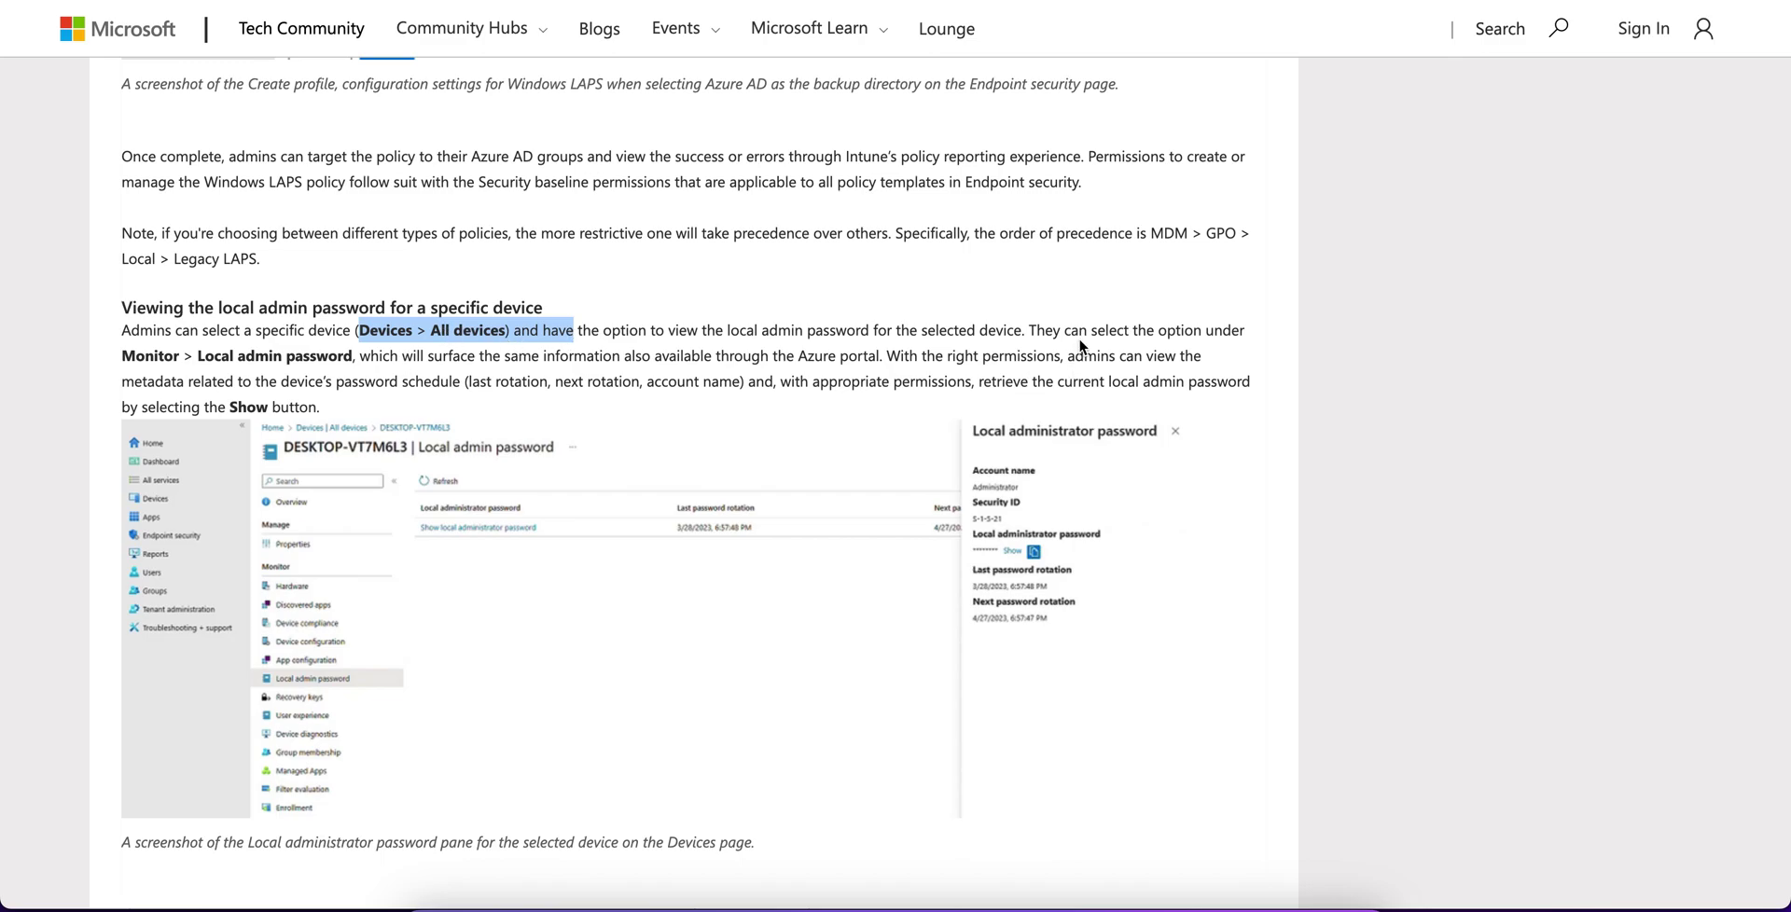
left_click_drag(165, 355, 425, 357)
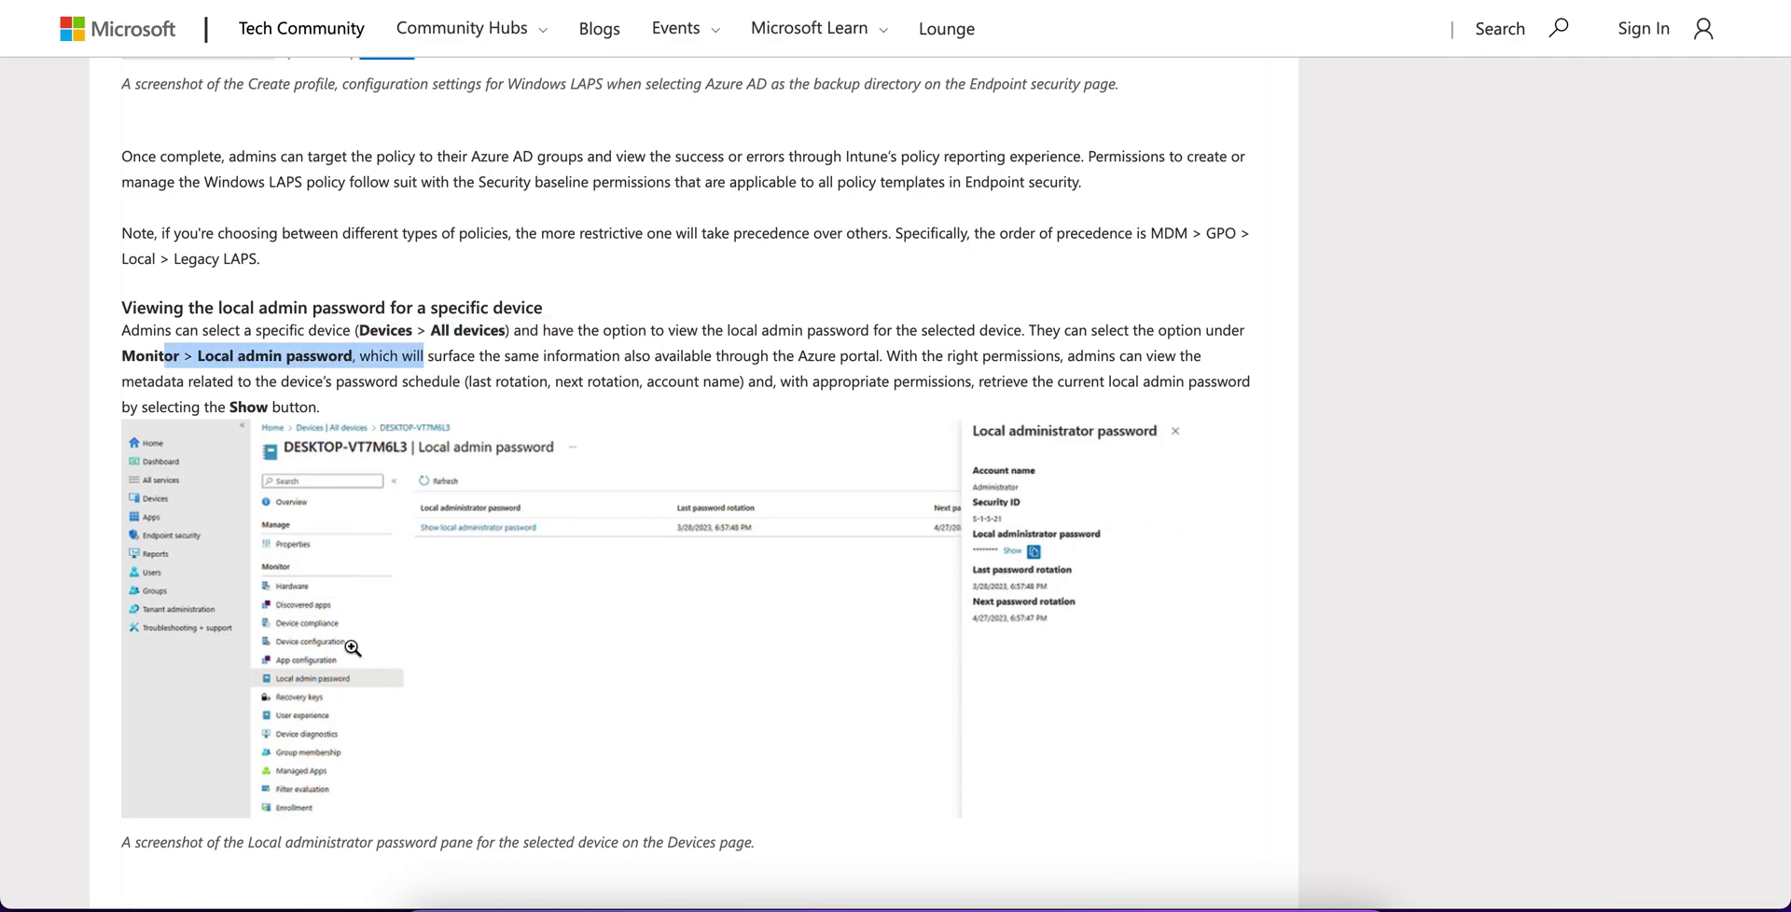
left_click(486, 622)
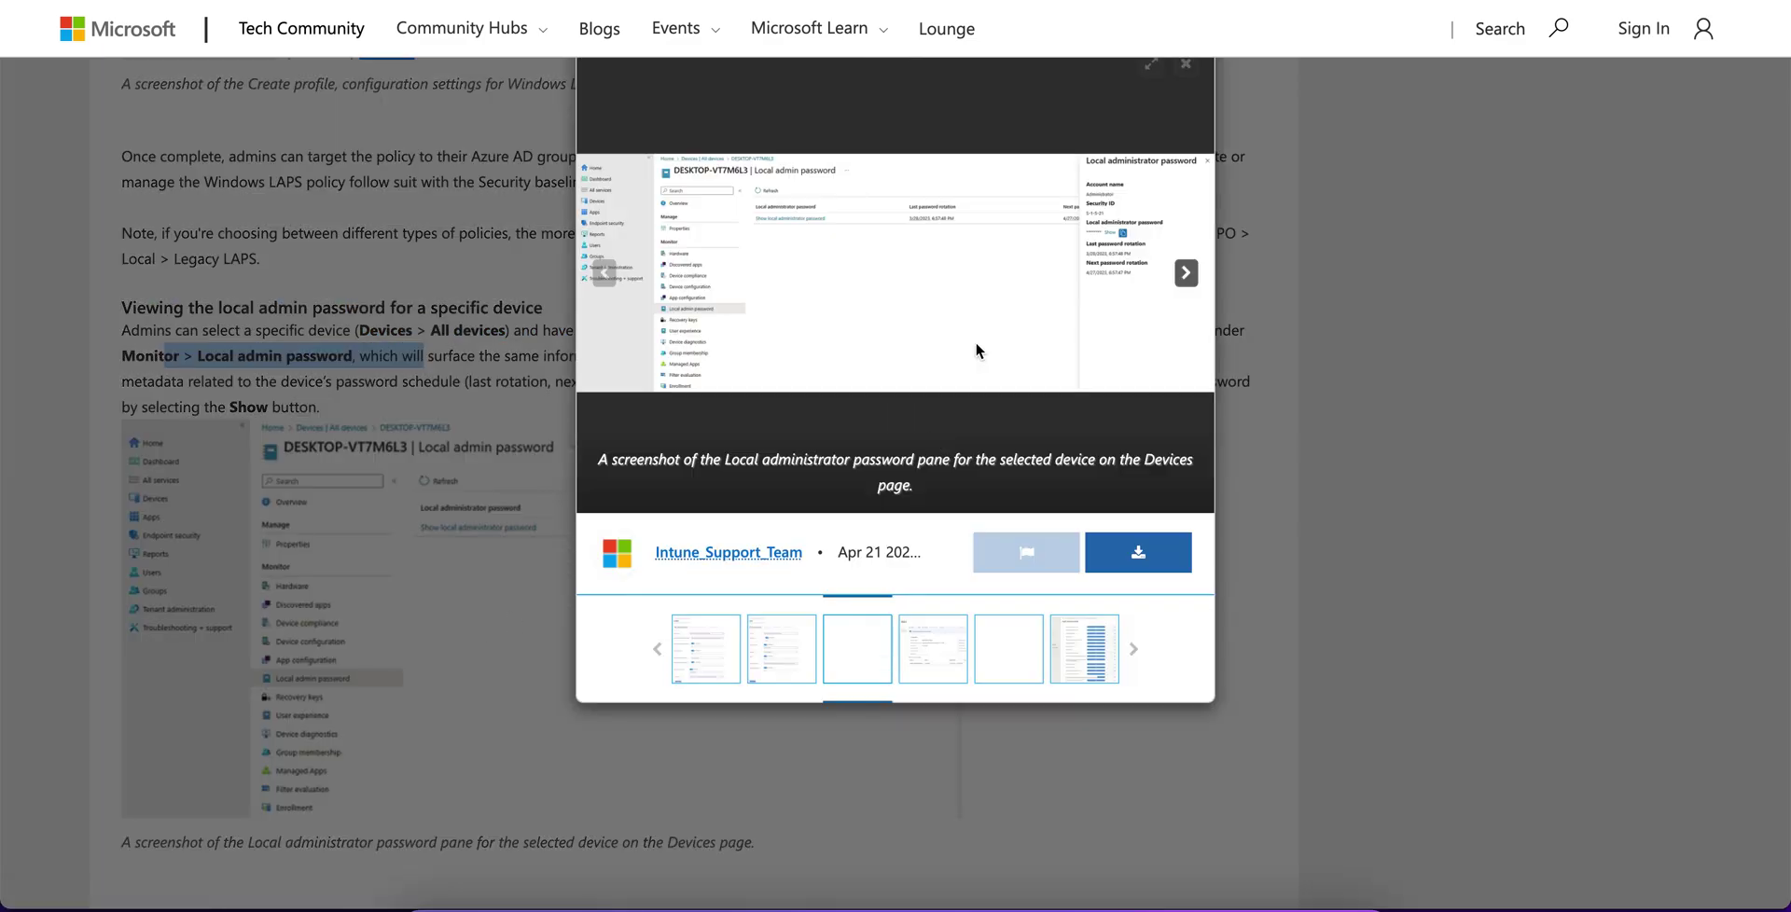
left_click(1351, 416)
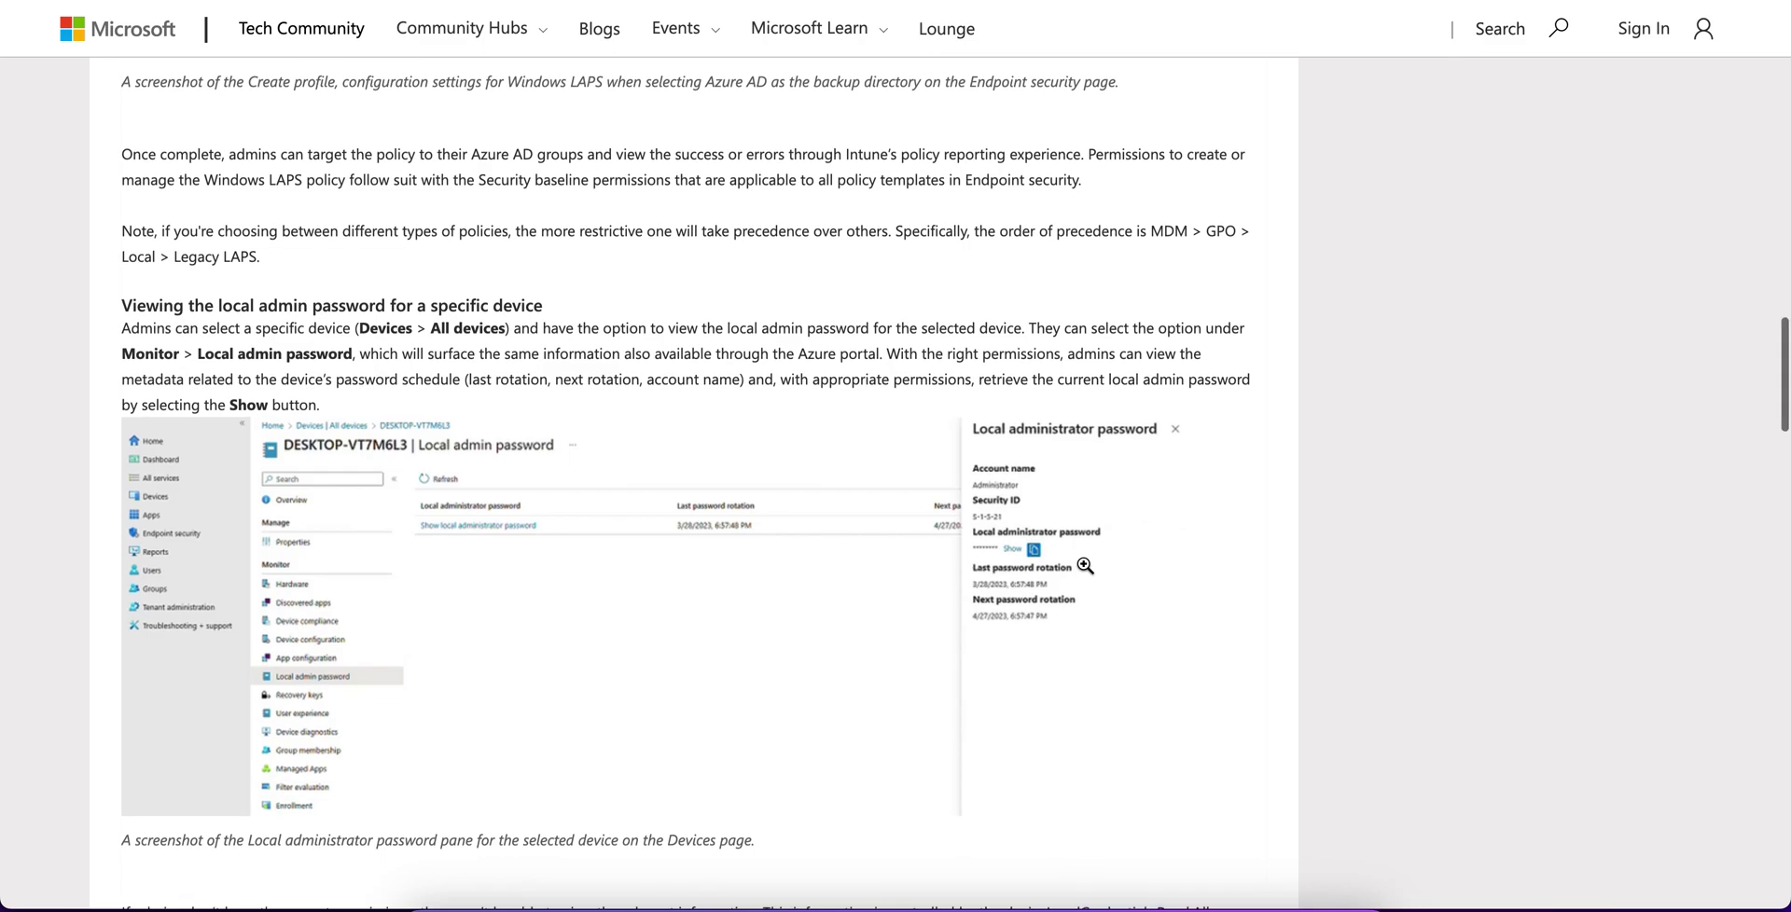
Step: Switch to the Microsoft Intune admin center and open the list of Windows devices
scroll(422, 420, "down", 2)
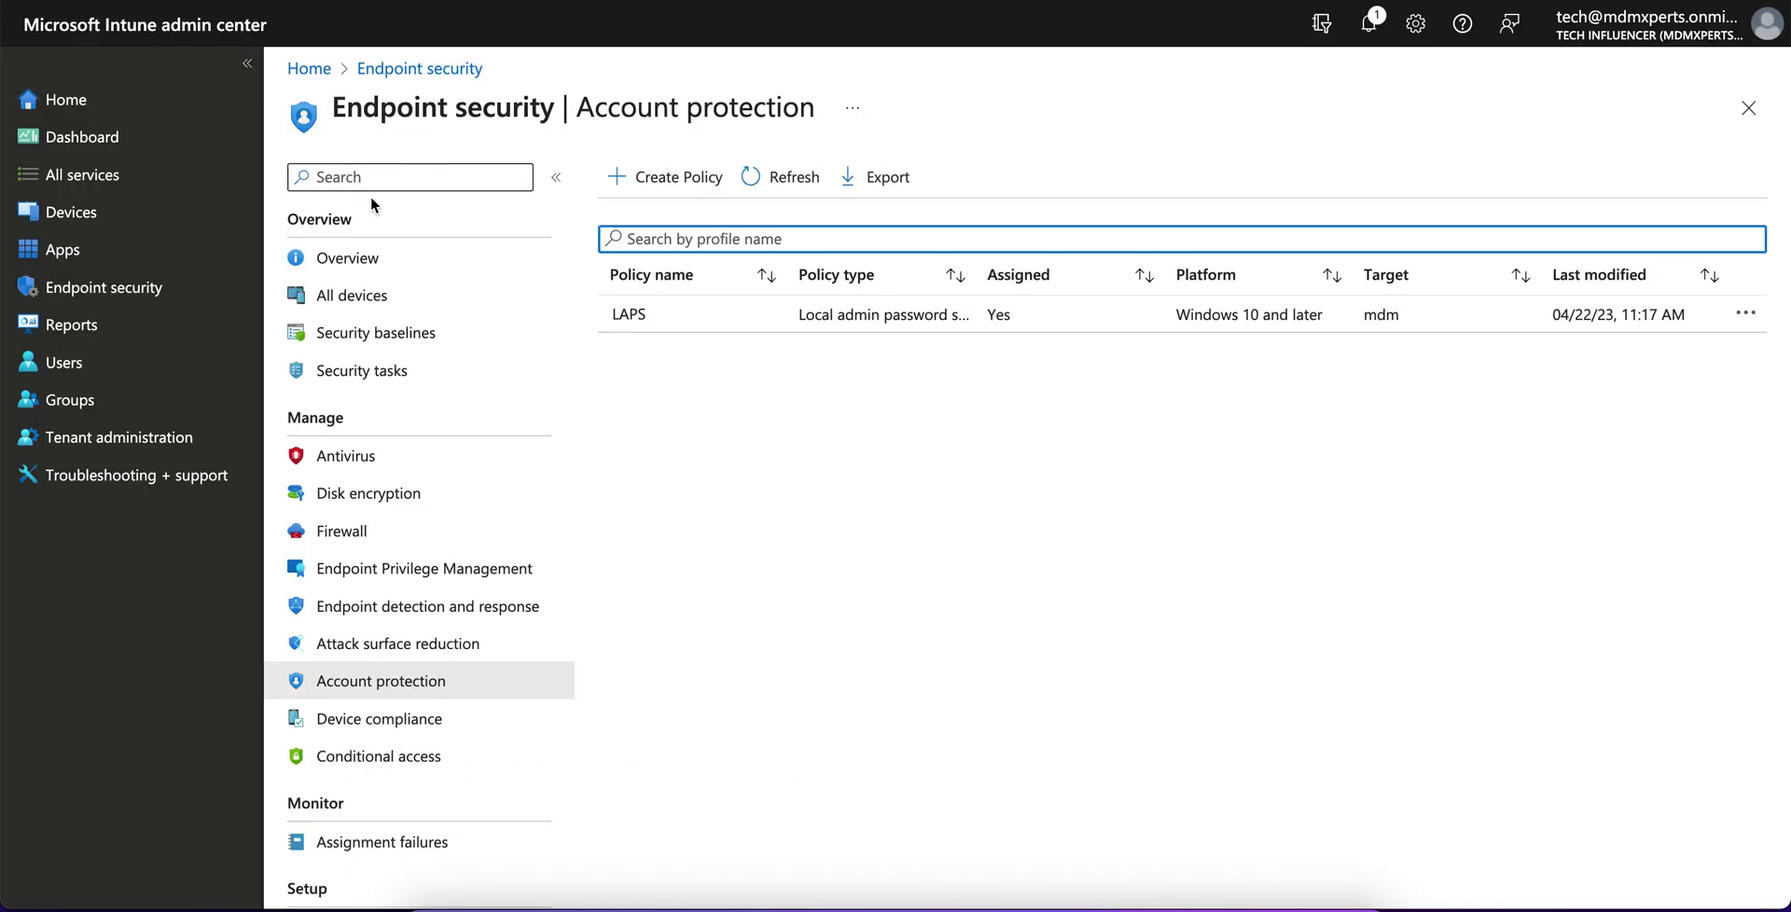
left_click(122, 212)
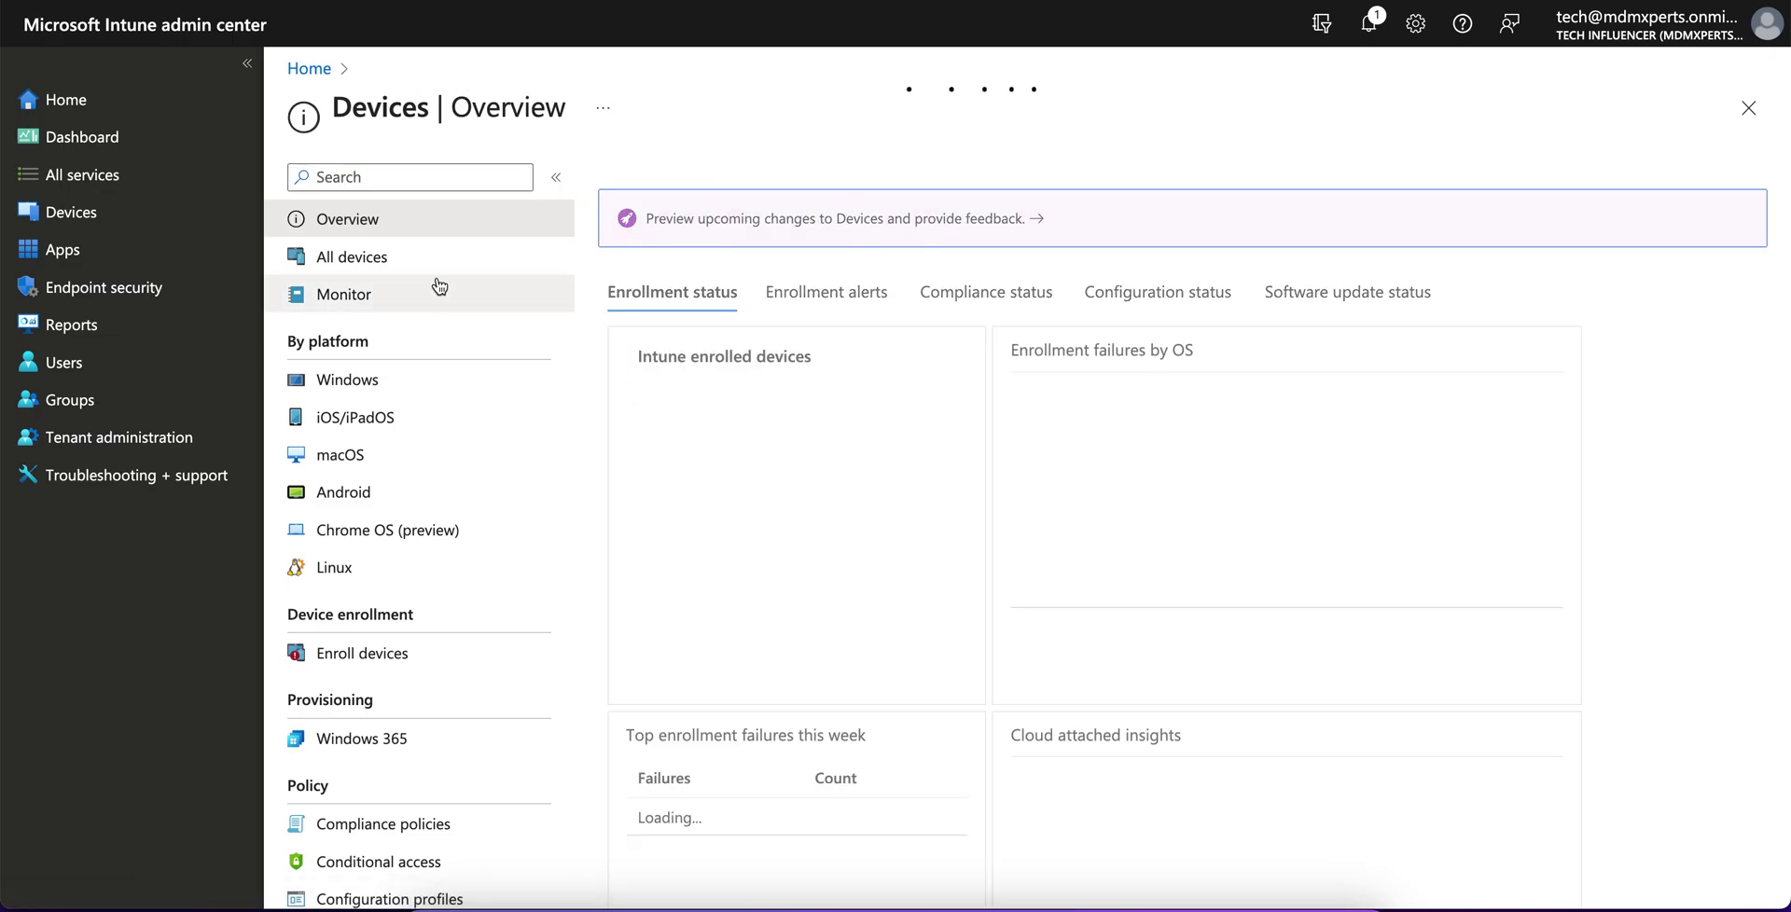
left_click(425, 380)
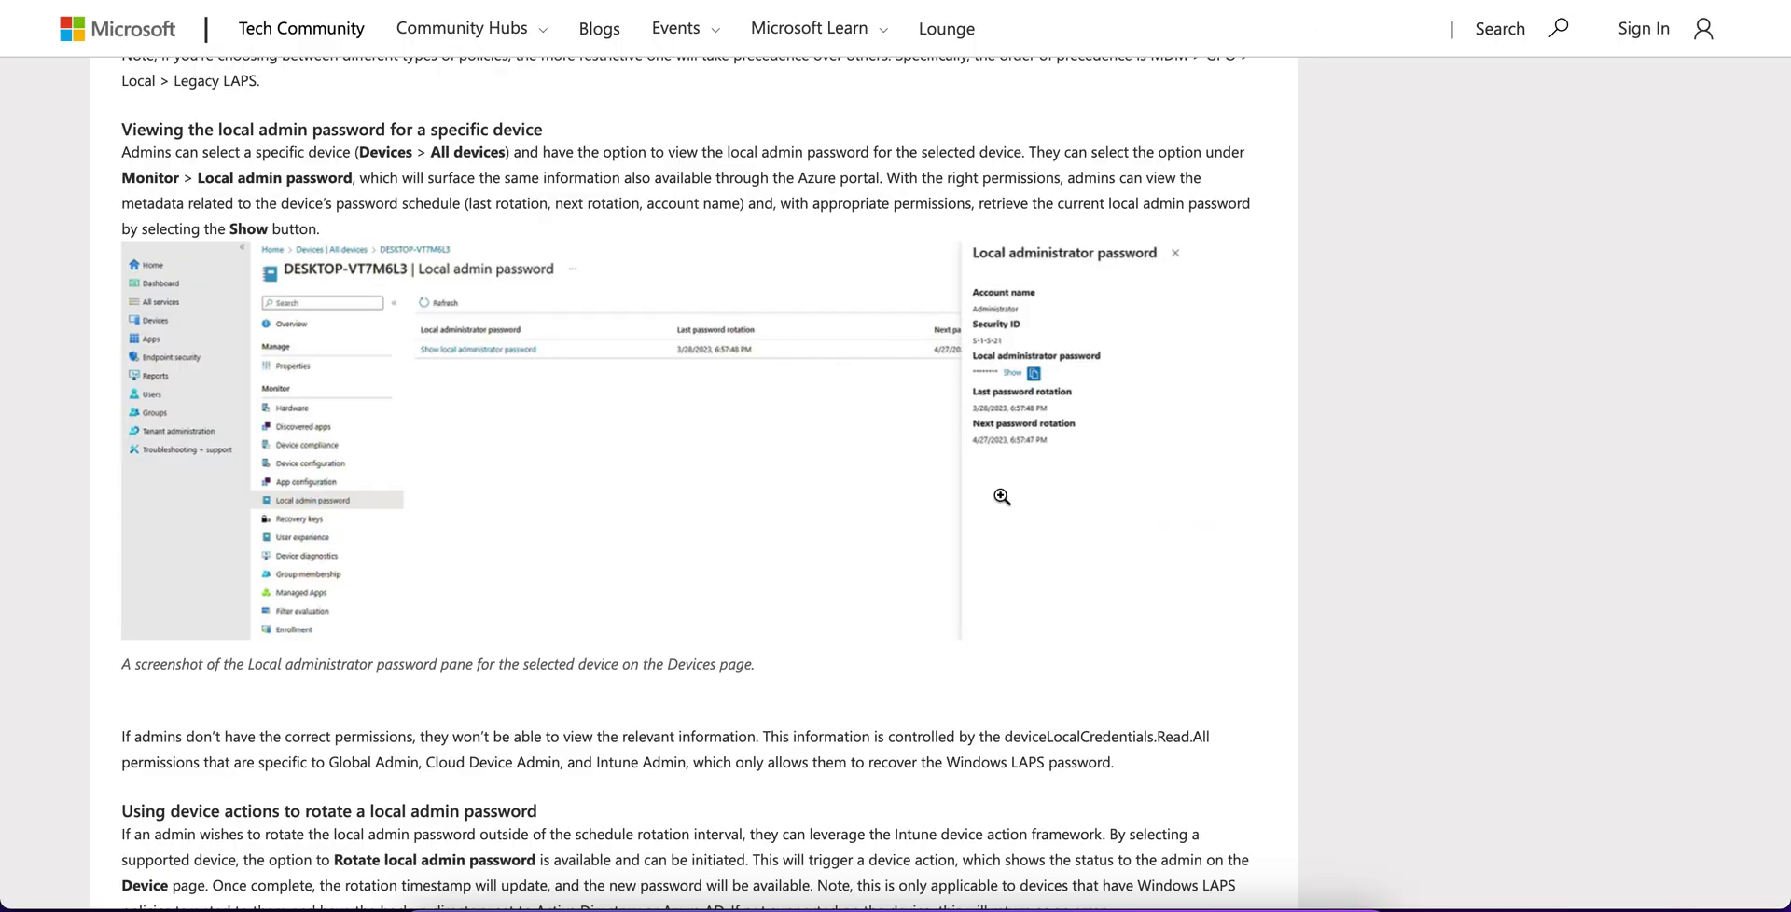
Step: Return to the Windows LAPS article and examine the required viewing permissions and the device action for rotating a local admin password
scroll(1001, 497, "down", 1)
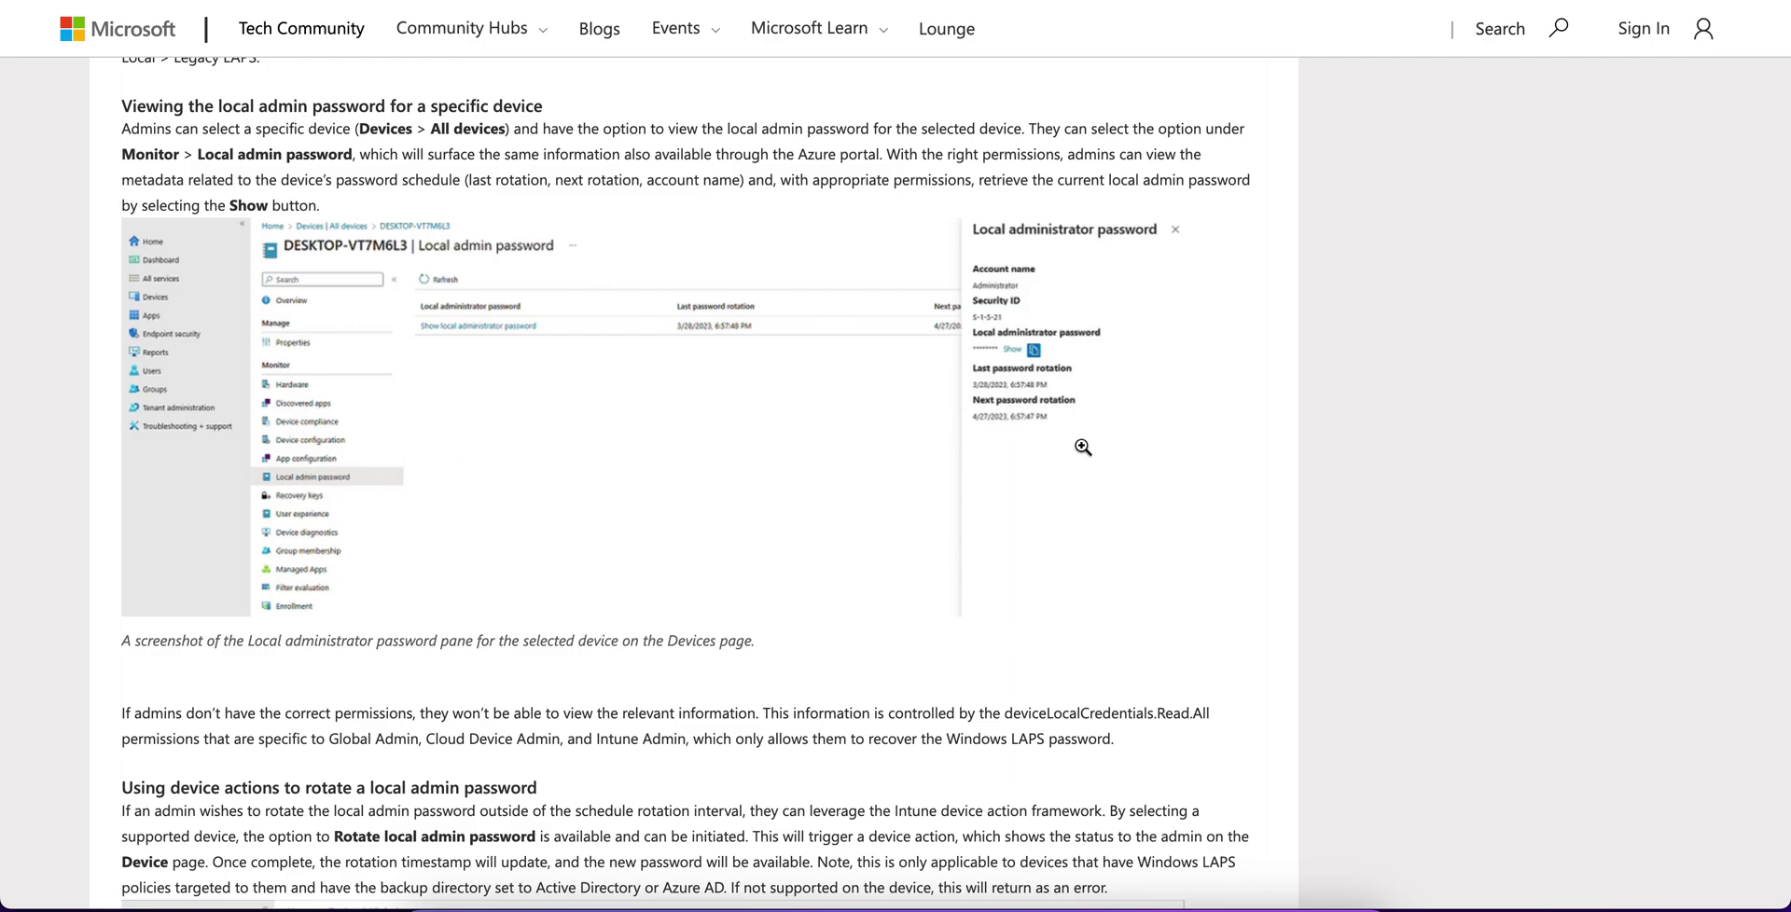
scroll(1080, 444, "down", 5)
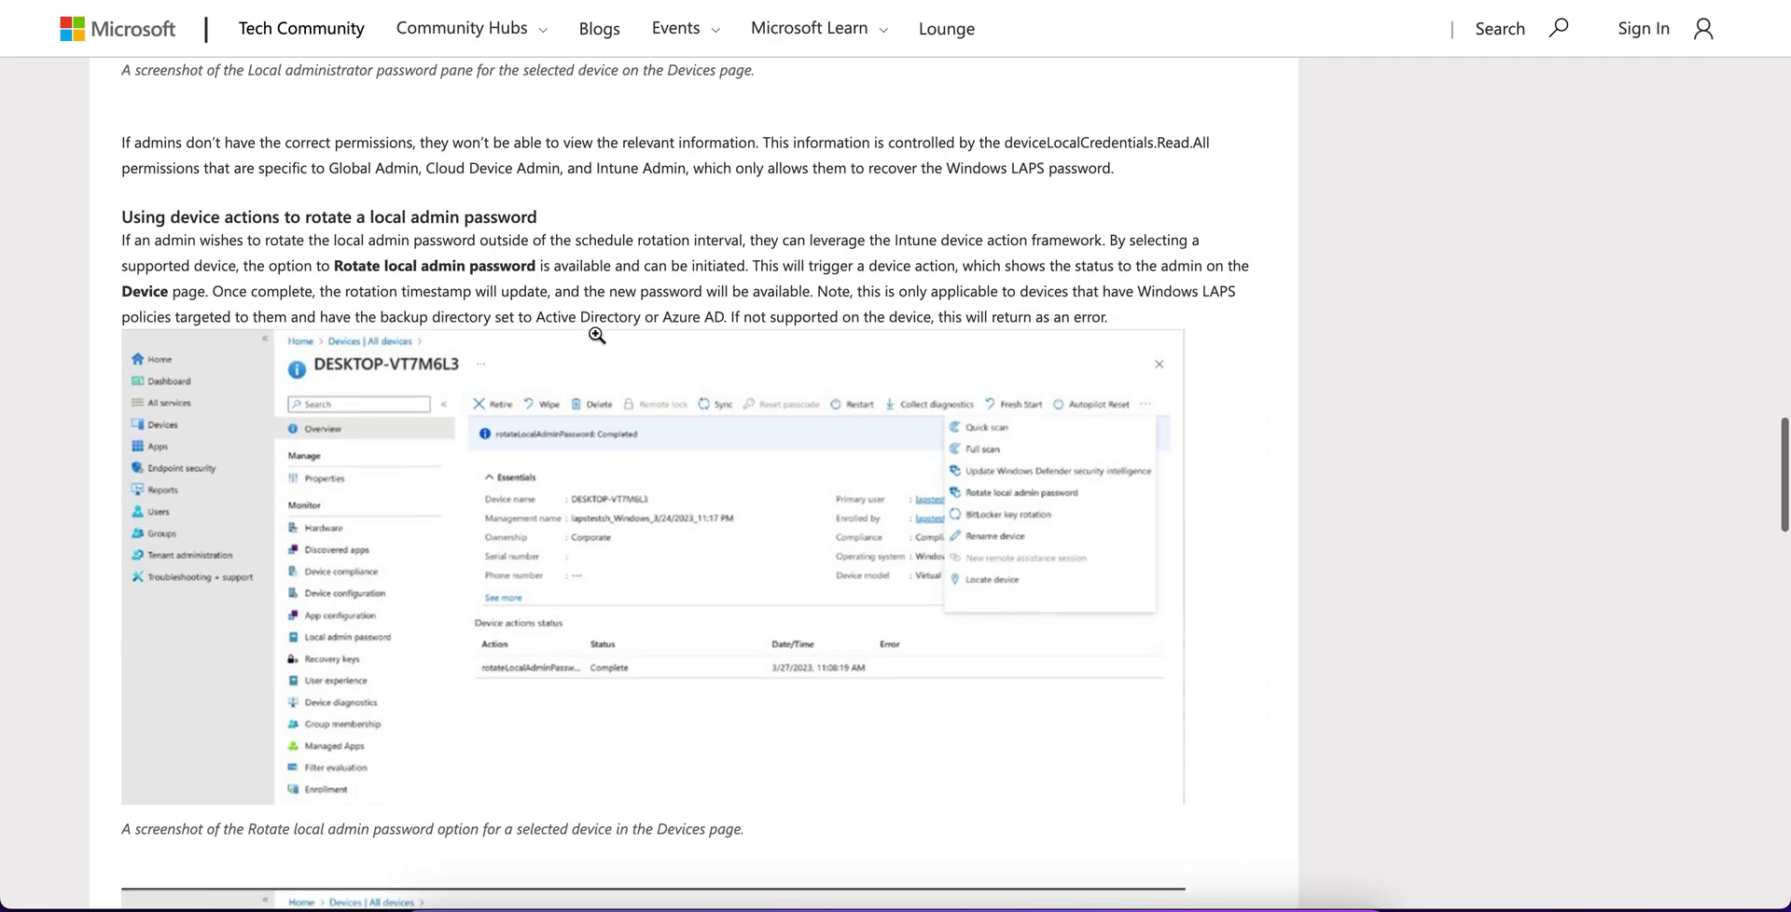
left_click_drag(180, 226, 513, 243)
left_click(699, 218)
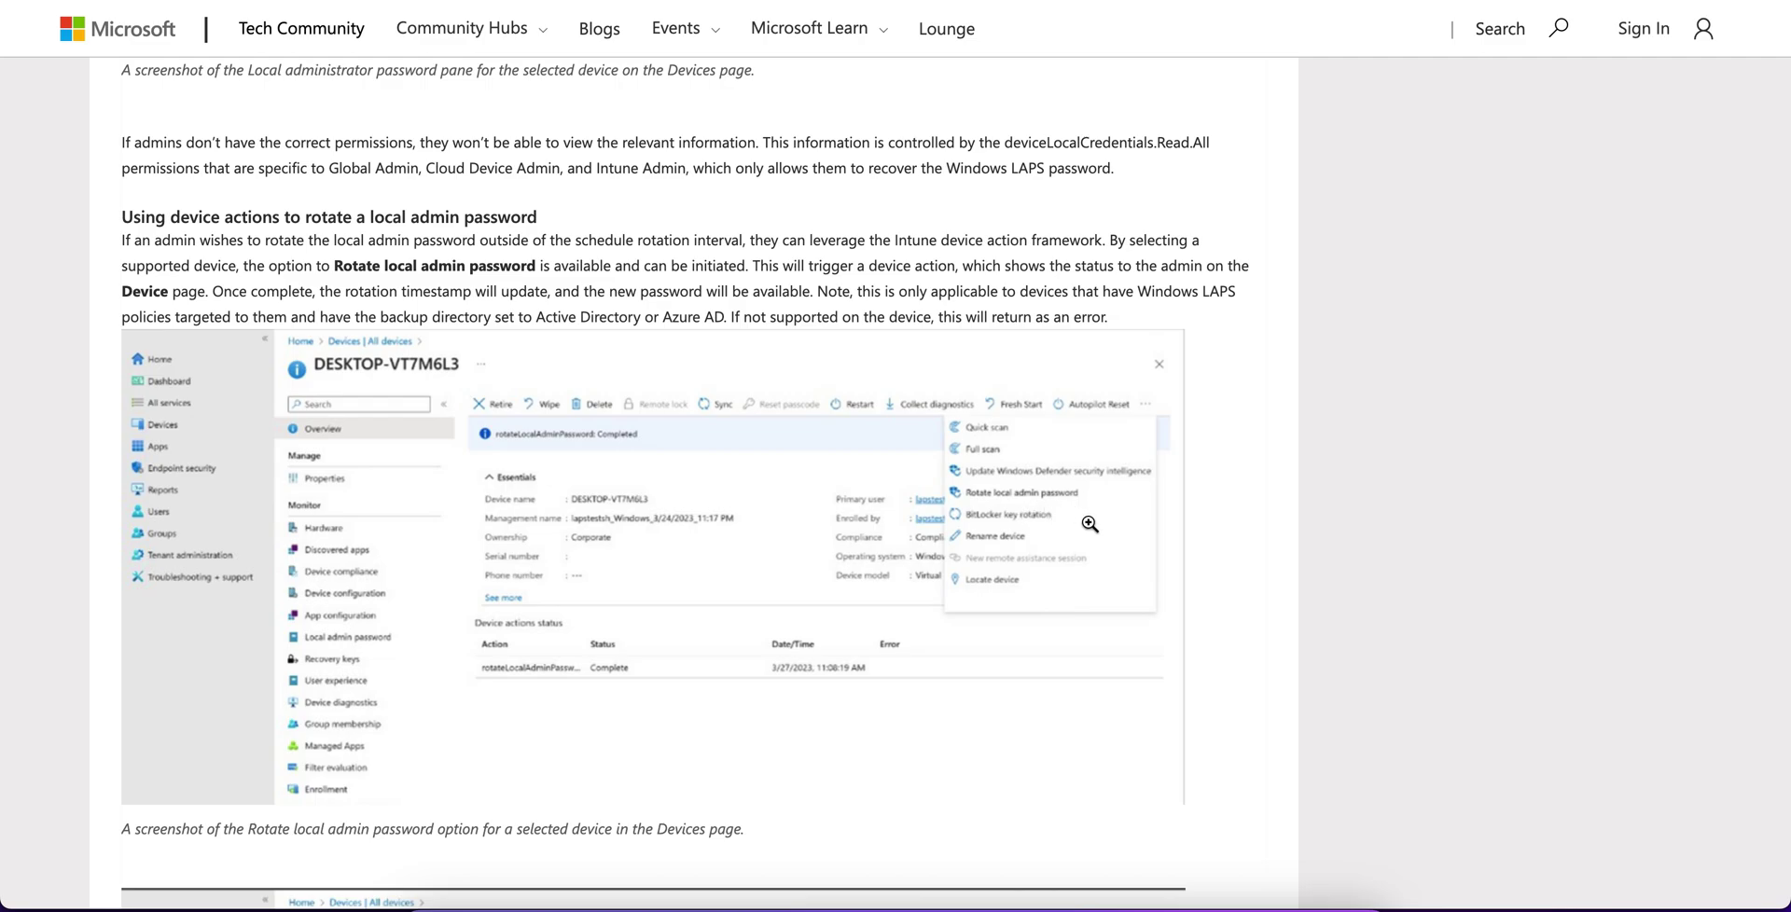
scroll(1235, 455, "down", 5)
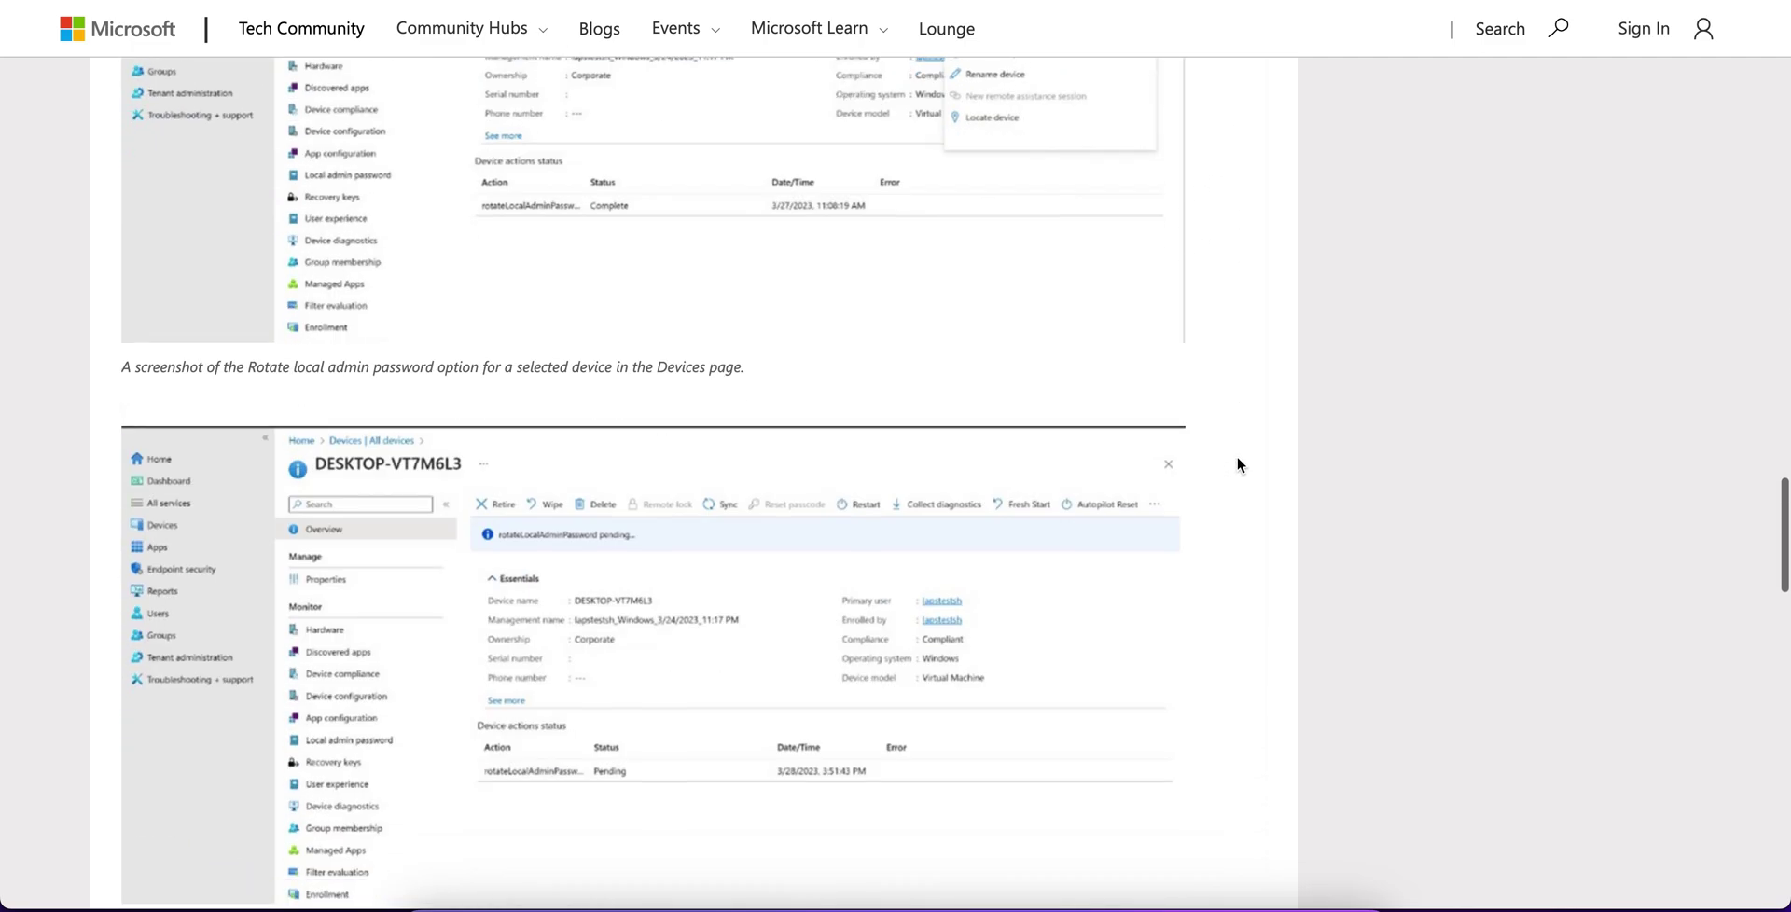
Step: Examine the article's Add Custom Role screenshot for the Remote tasks permission that controls rotating the local admin password
scroll(1235, 455, "down", 2)
scroll(1236, 456, "down", 2)
scroll(1237, 461, "down", 2)
scroll(1237, 460, "down", 2)
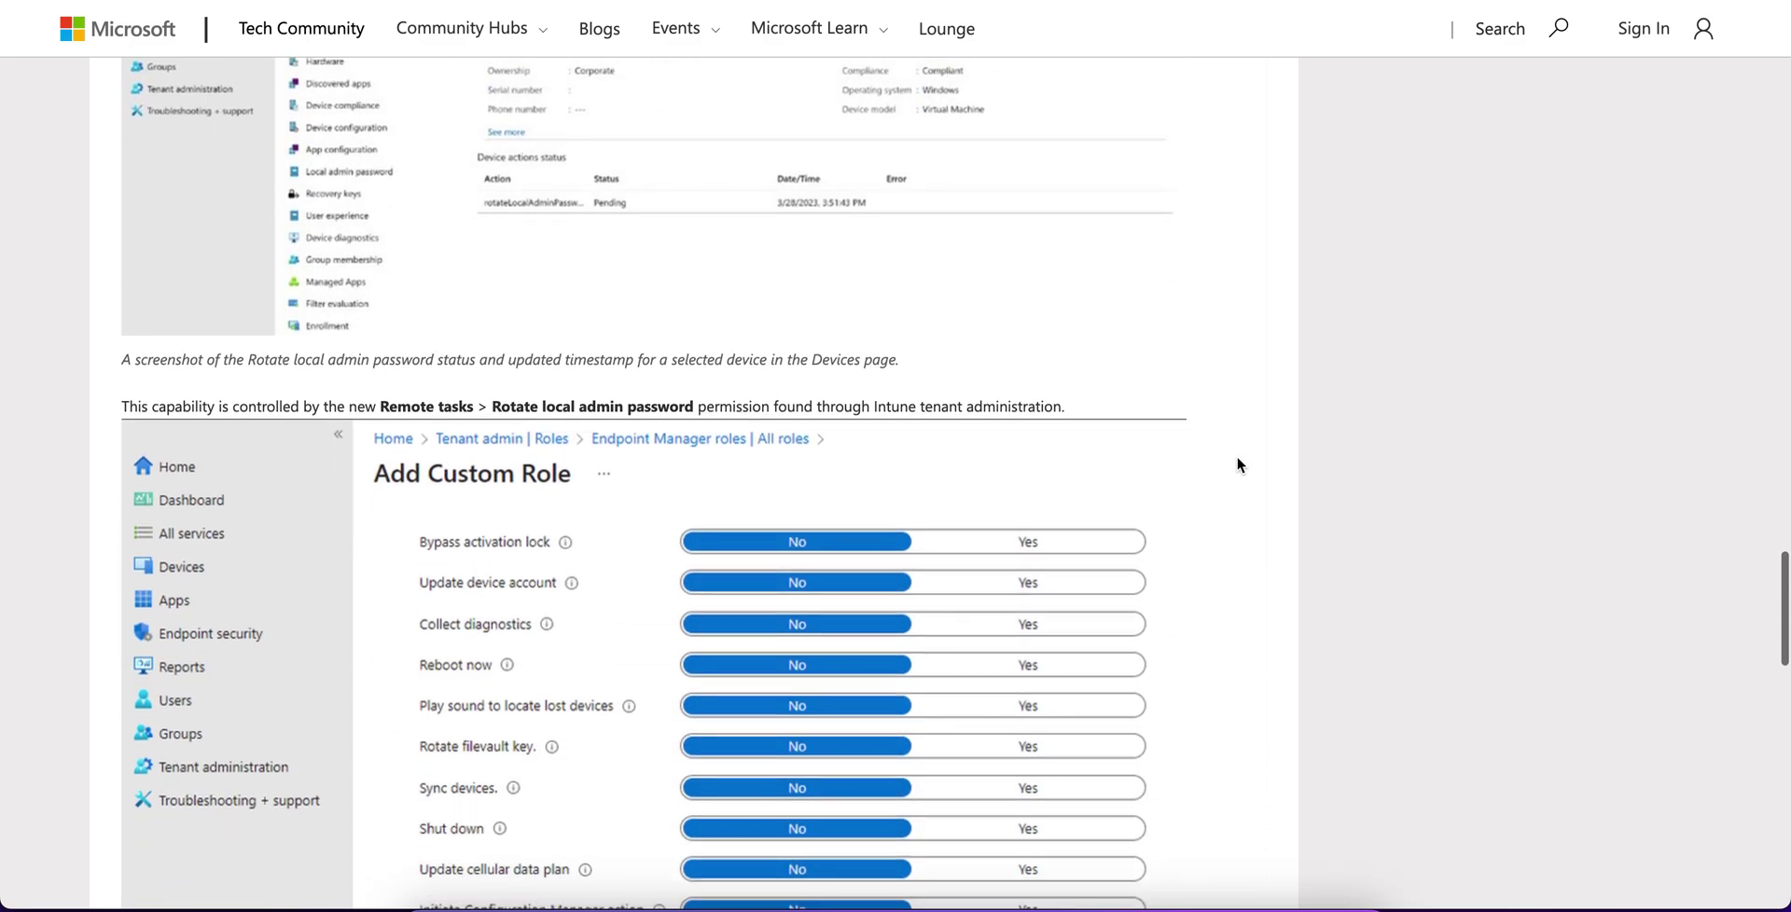
scroll(1237, 456, "down", 1)
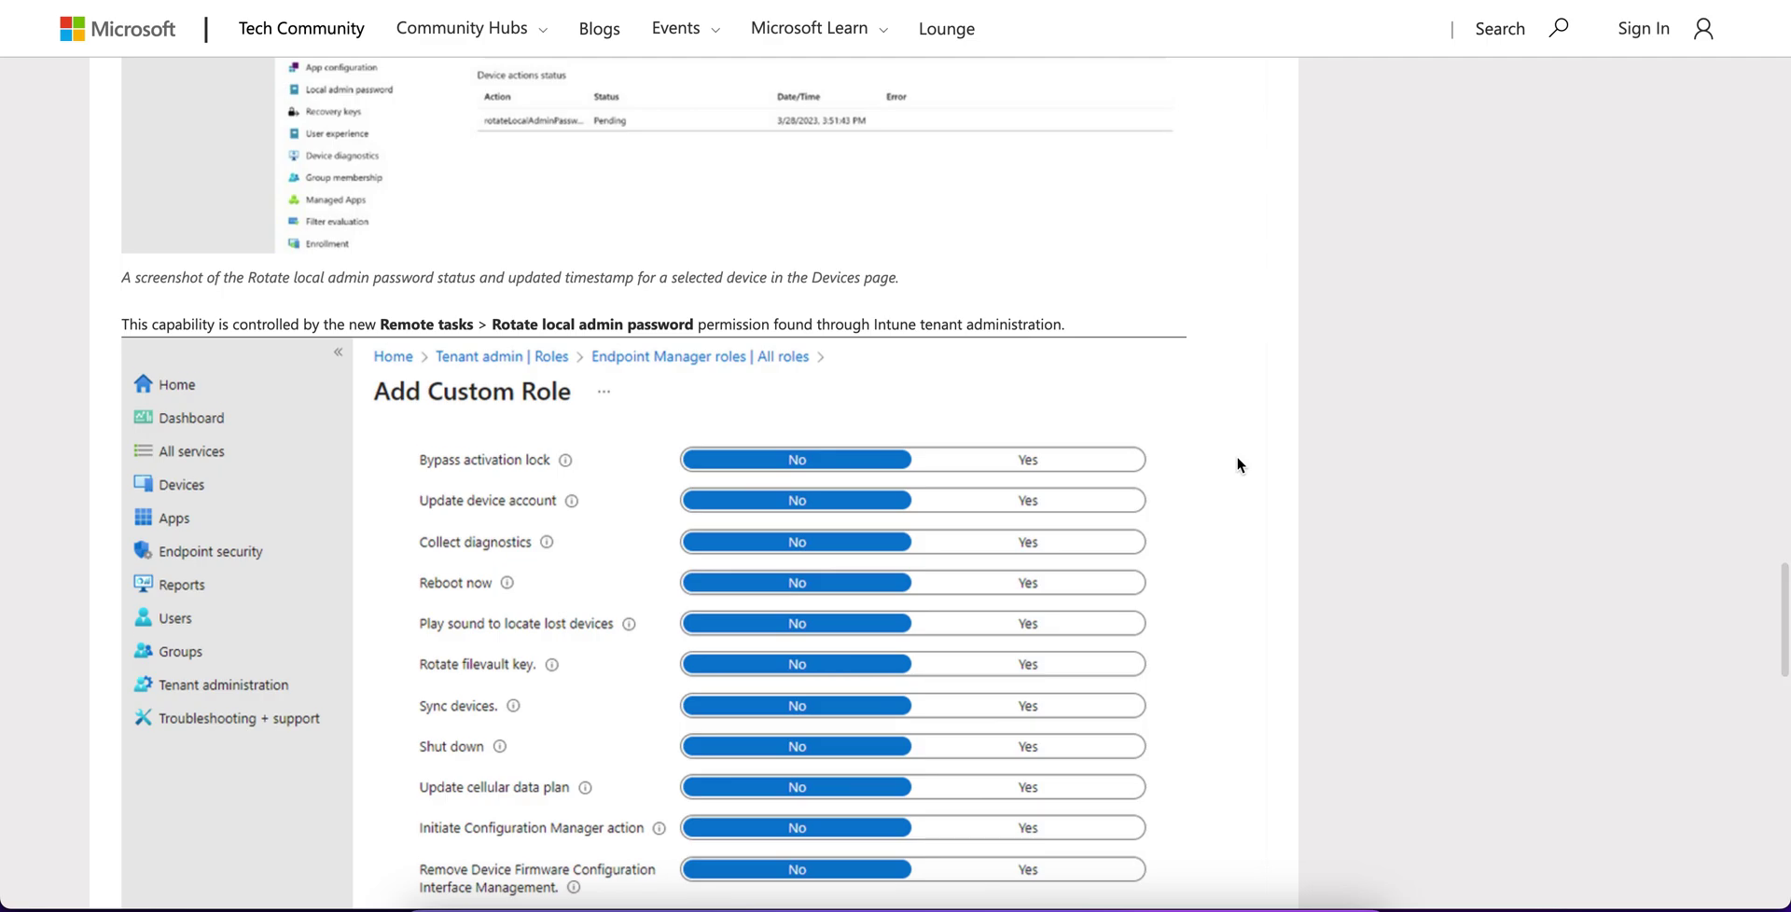
scroll(1236, 464, "down", 1)
scroll(1237, 463, "down", 1)
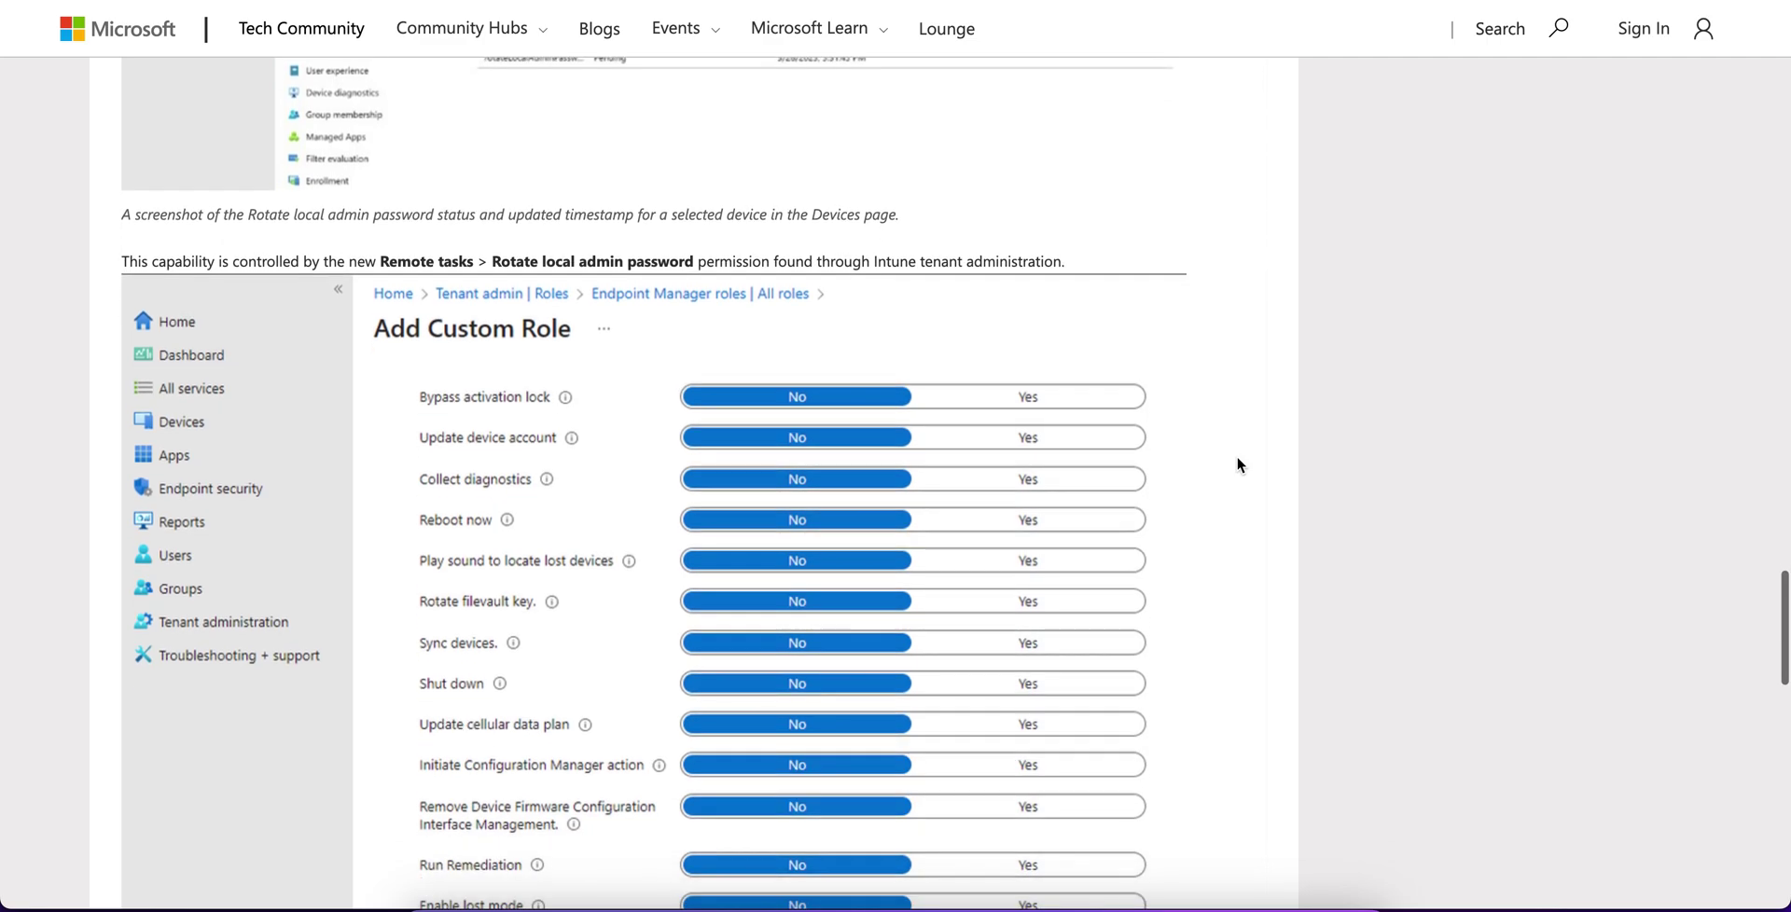
scroll(1236, 464, "down", 1)
scroll(1237, 463, "down", 1)
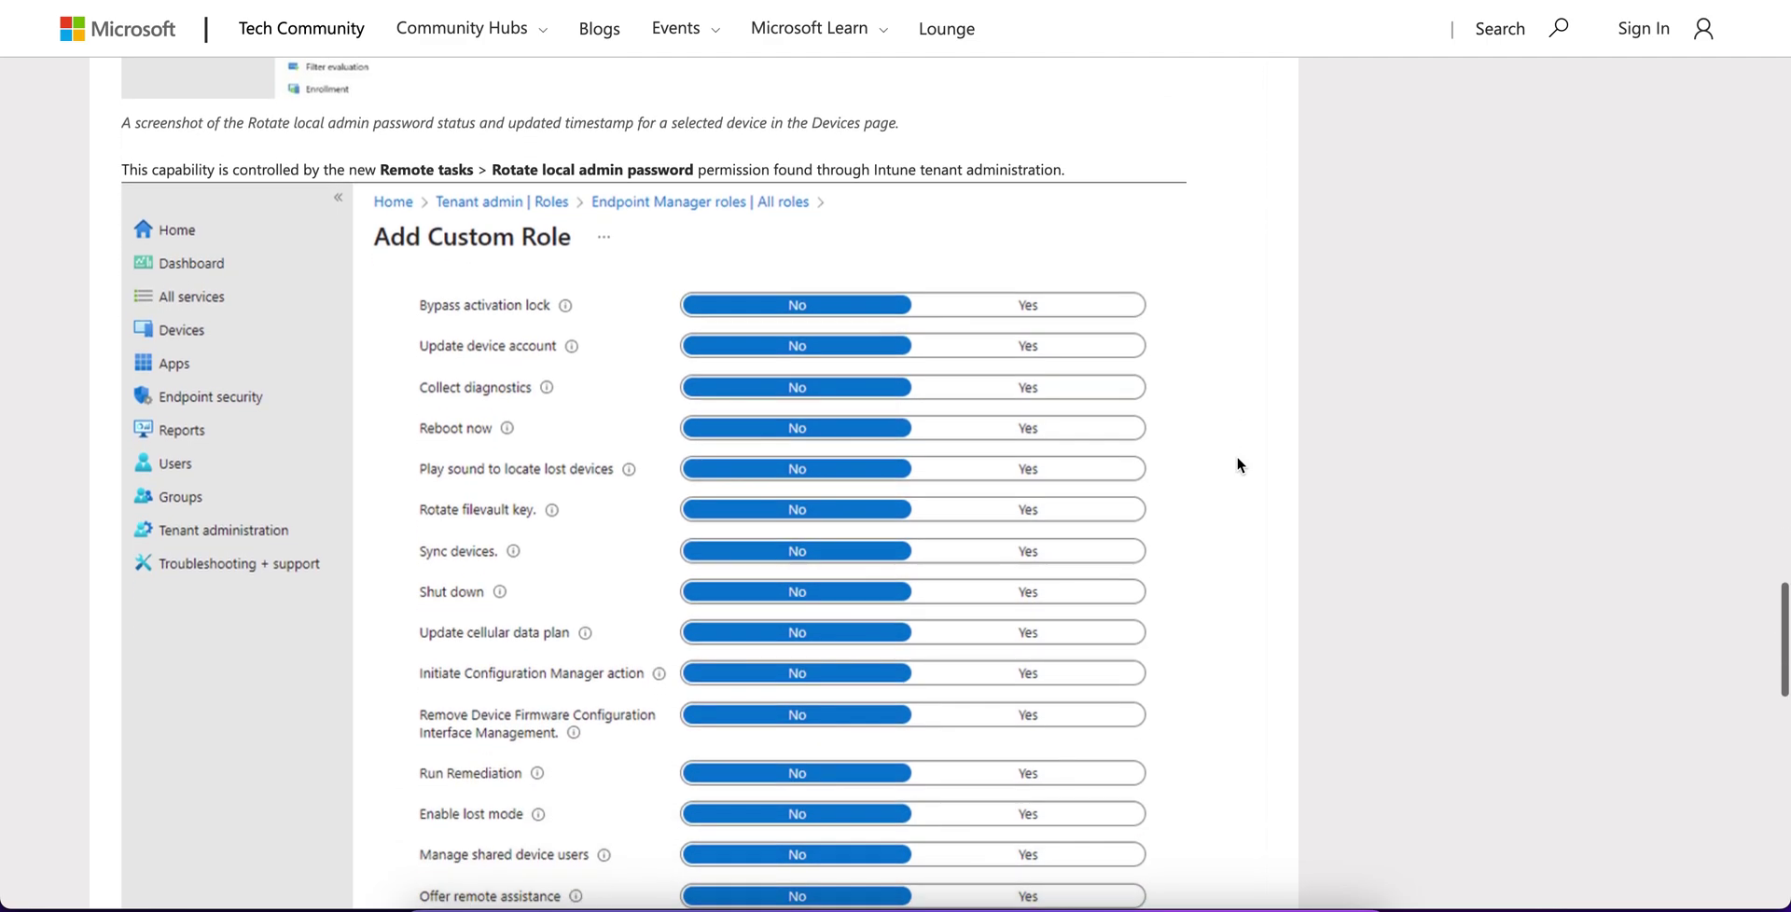
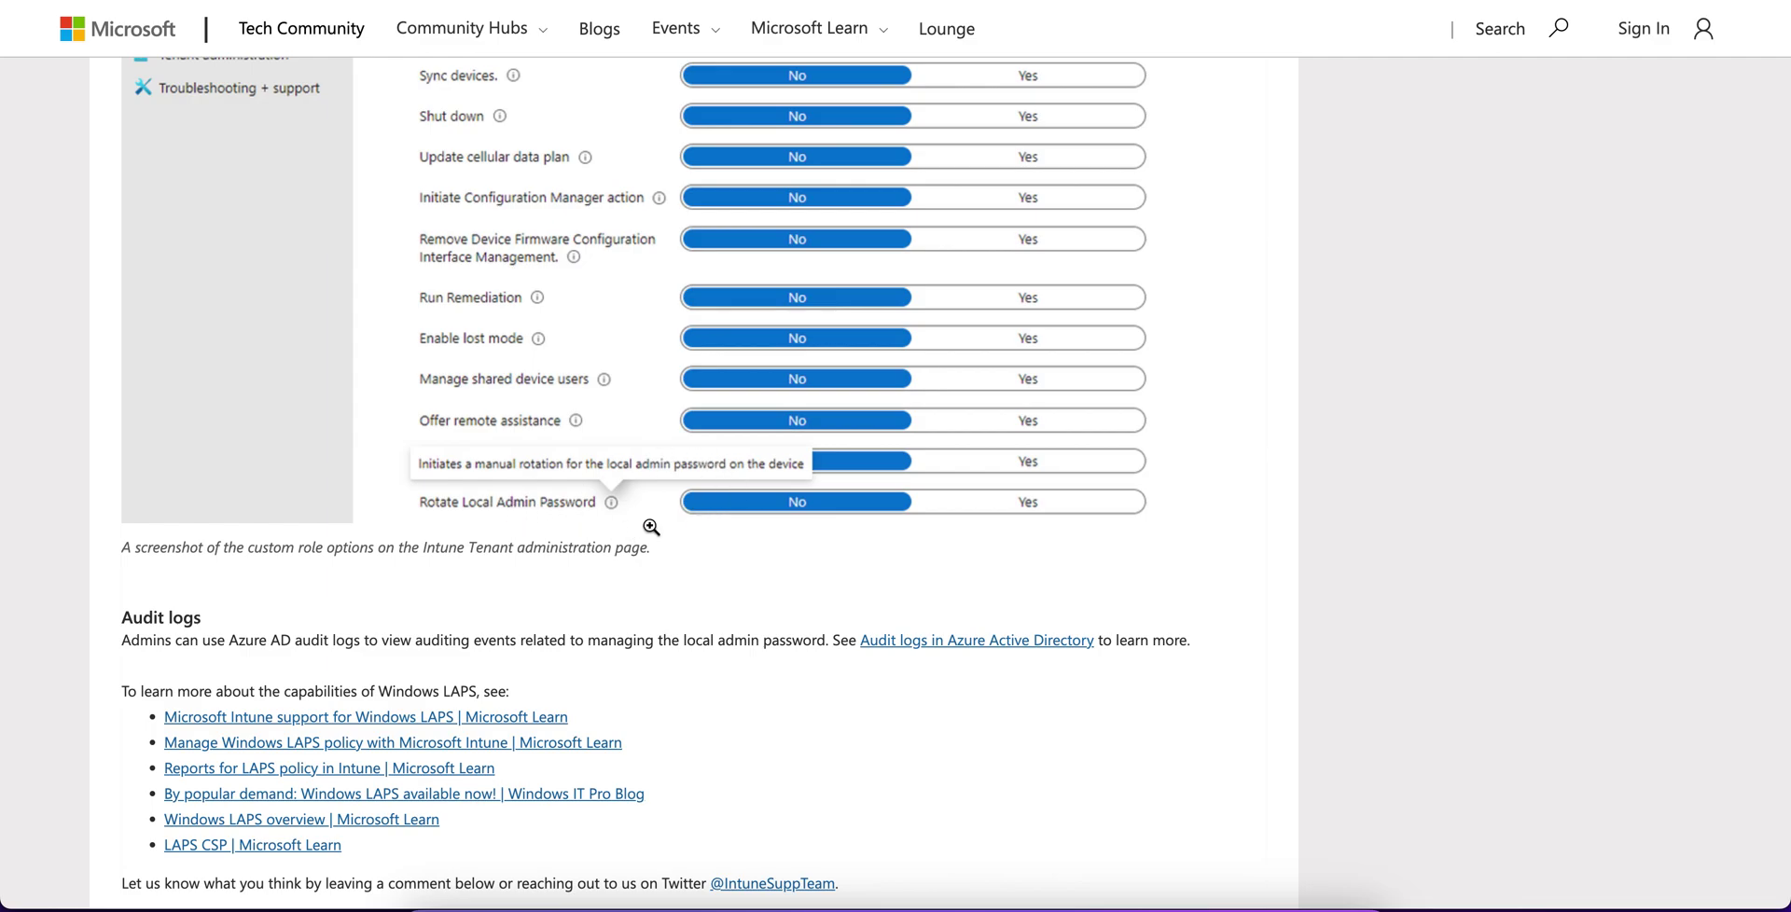
scroll(1025, 539, "up", 5)
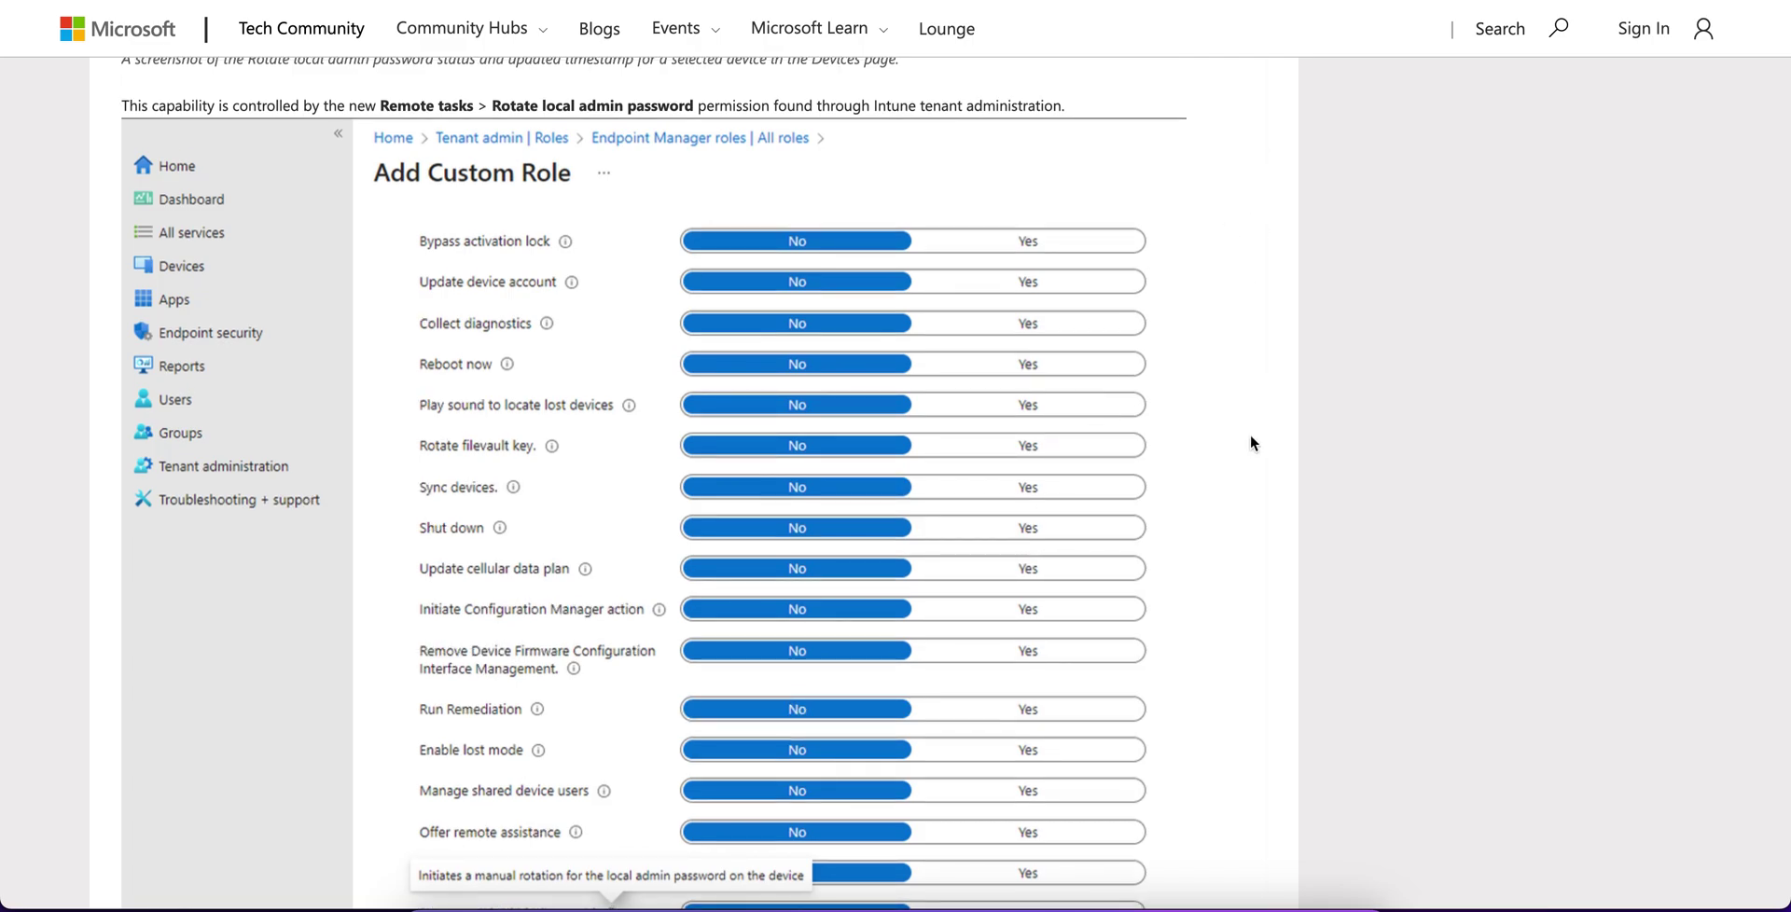
scroll(1250, 433, "down", 2)
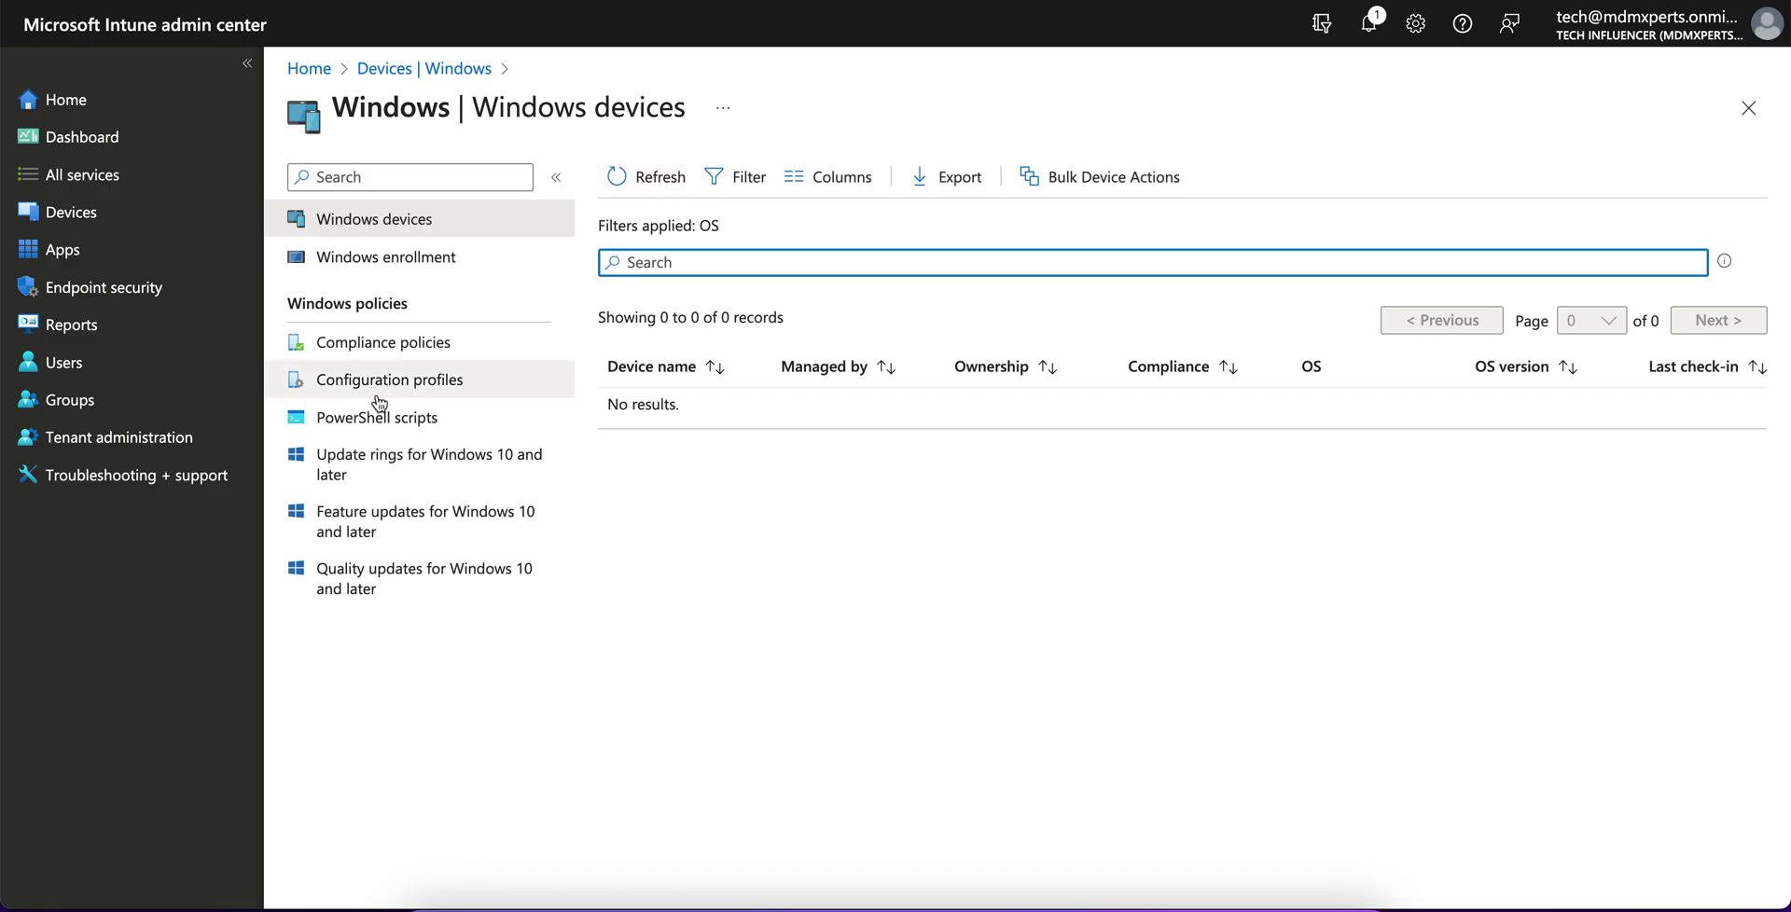
Step: Switch to the Intune admin center and open the Endpoint Manager roles in Tenant administration
left_click(118, 401)
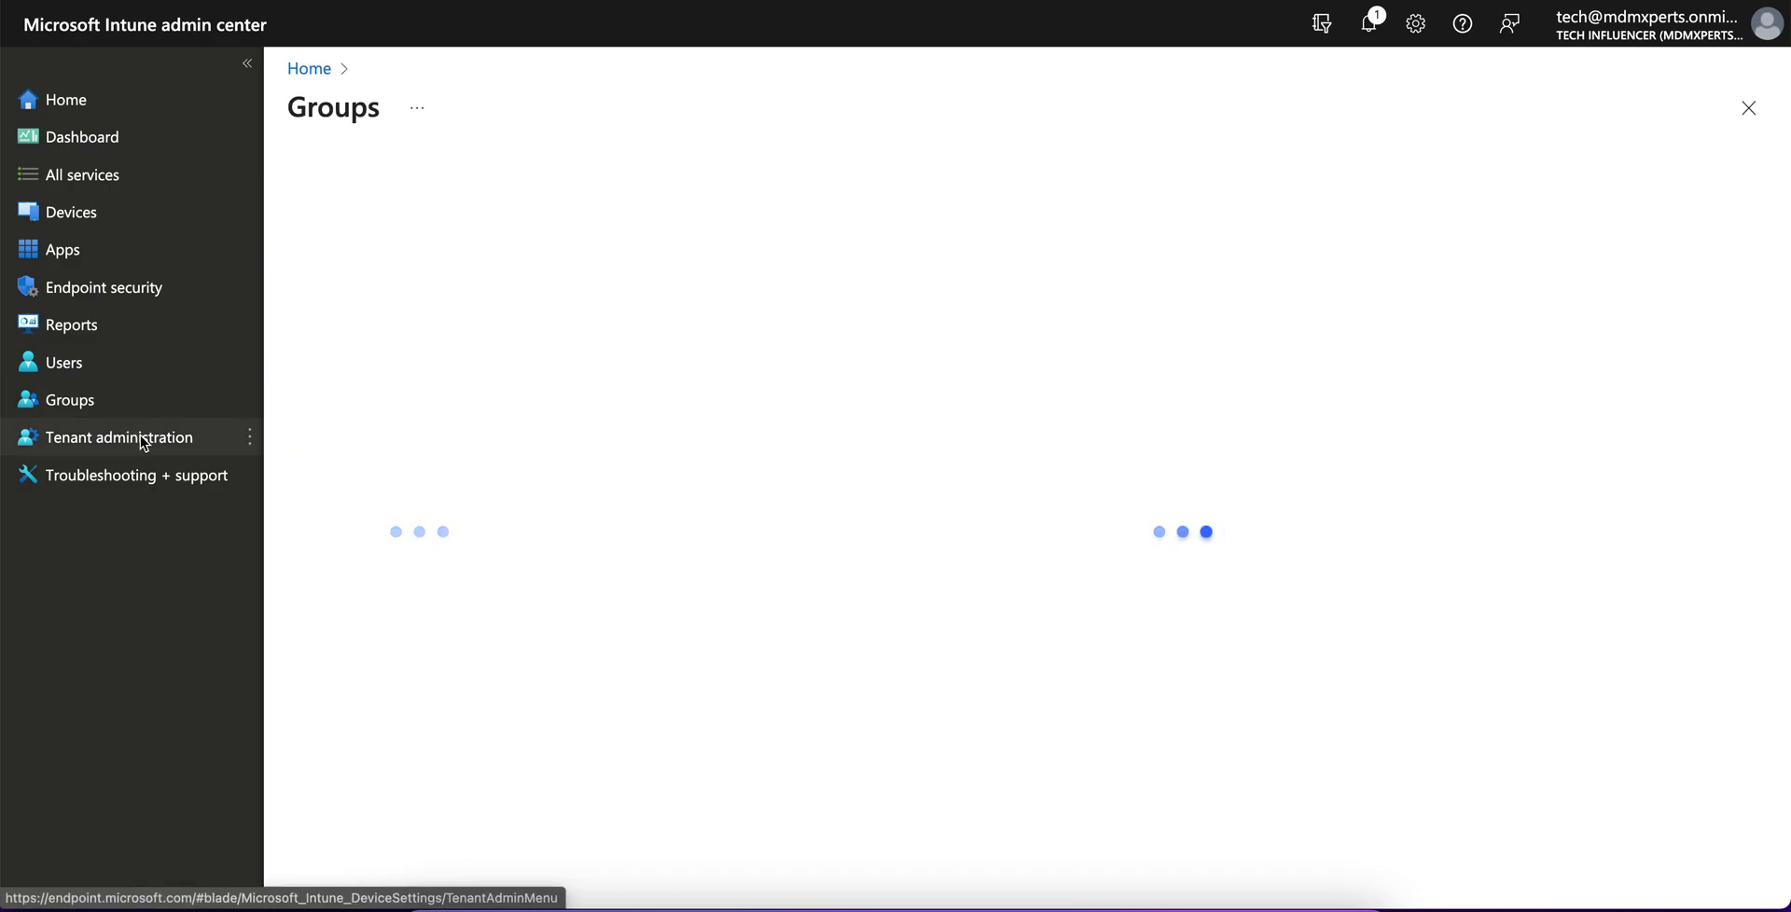
left_click(135, 436)
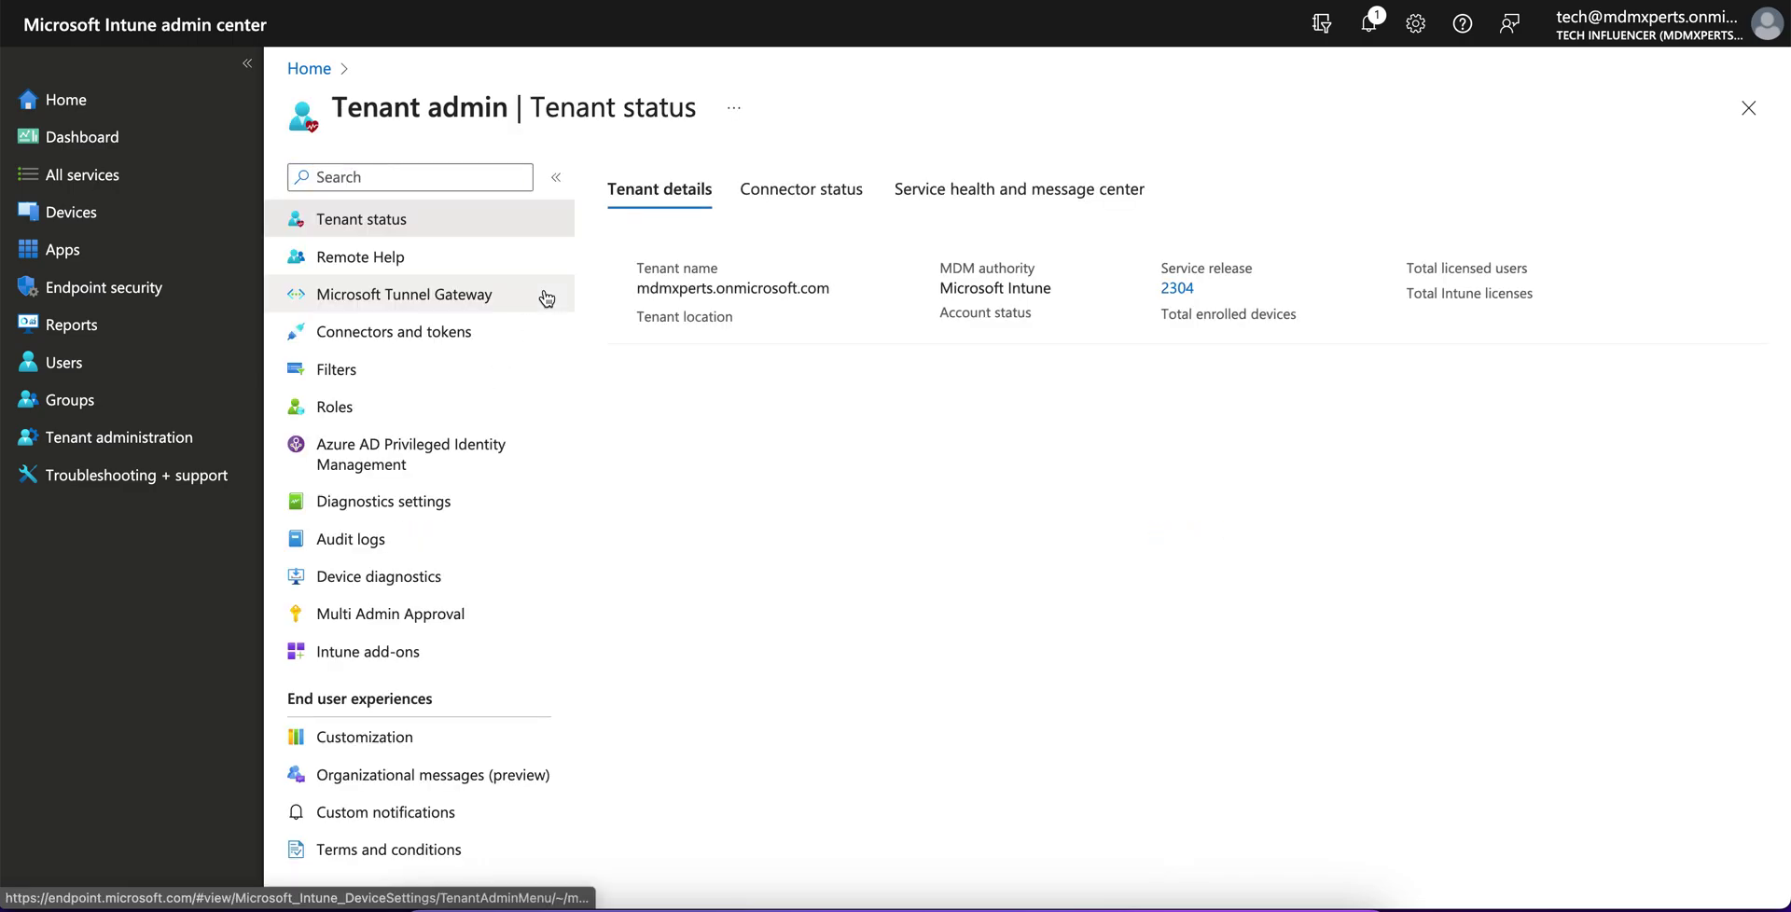
left_click(450, 405)
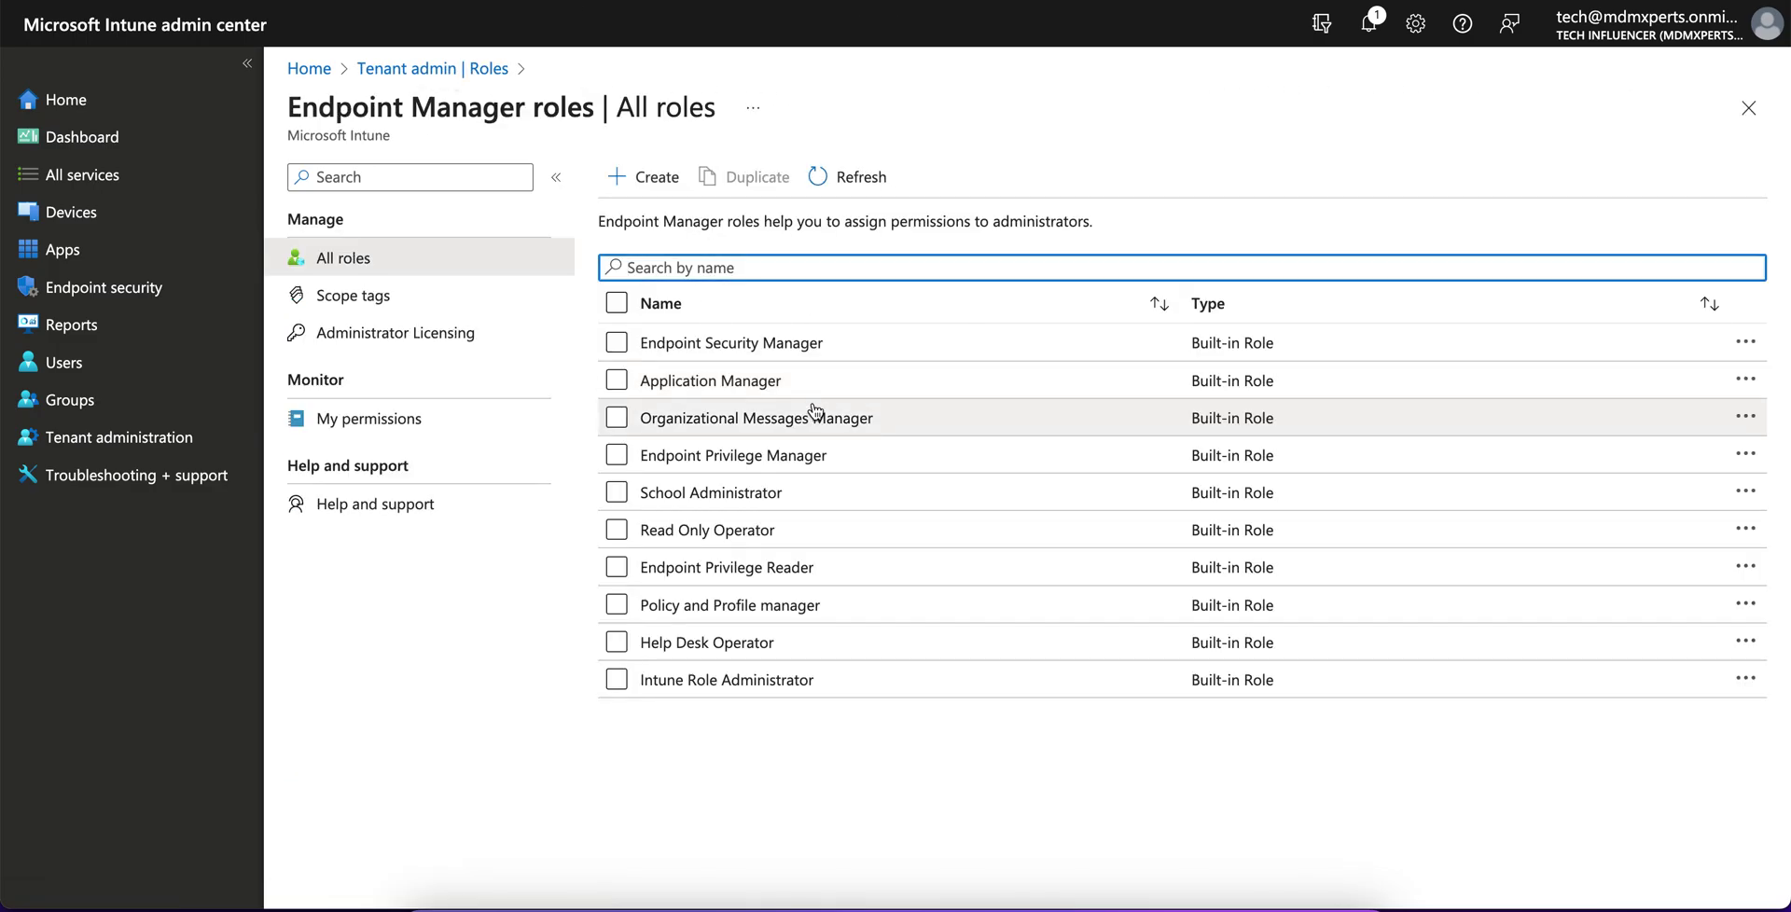
Step: Open the Endpoint Security Manager role's properties and examine its permissions, including the remote tasks
left_click(816, 353)
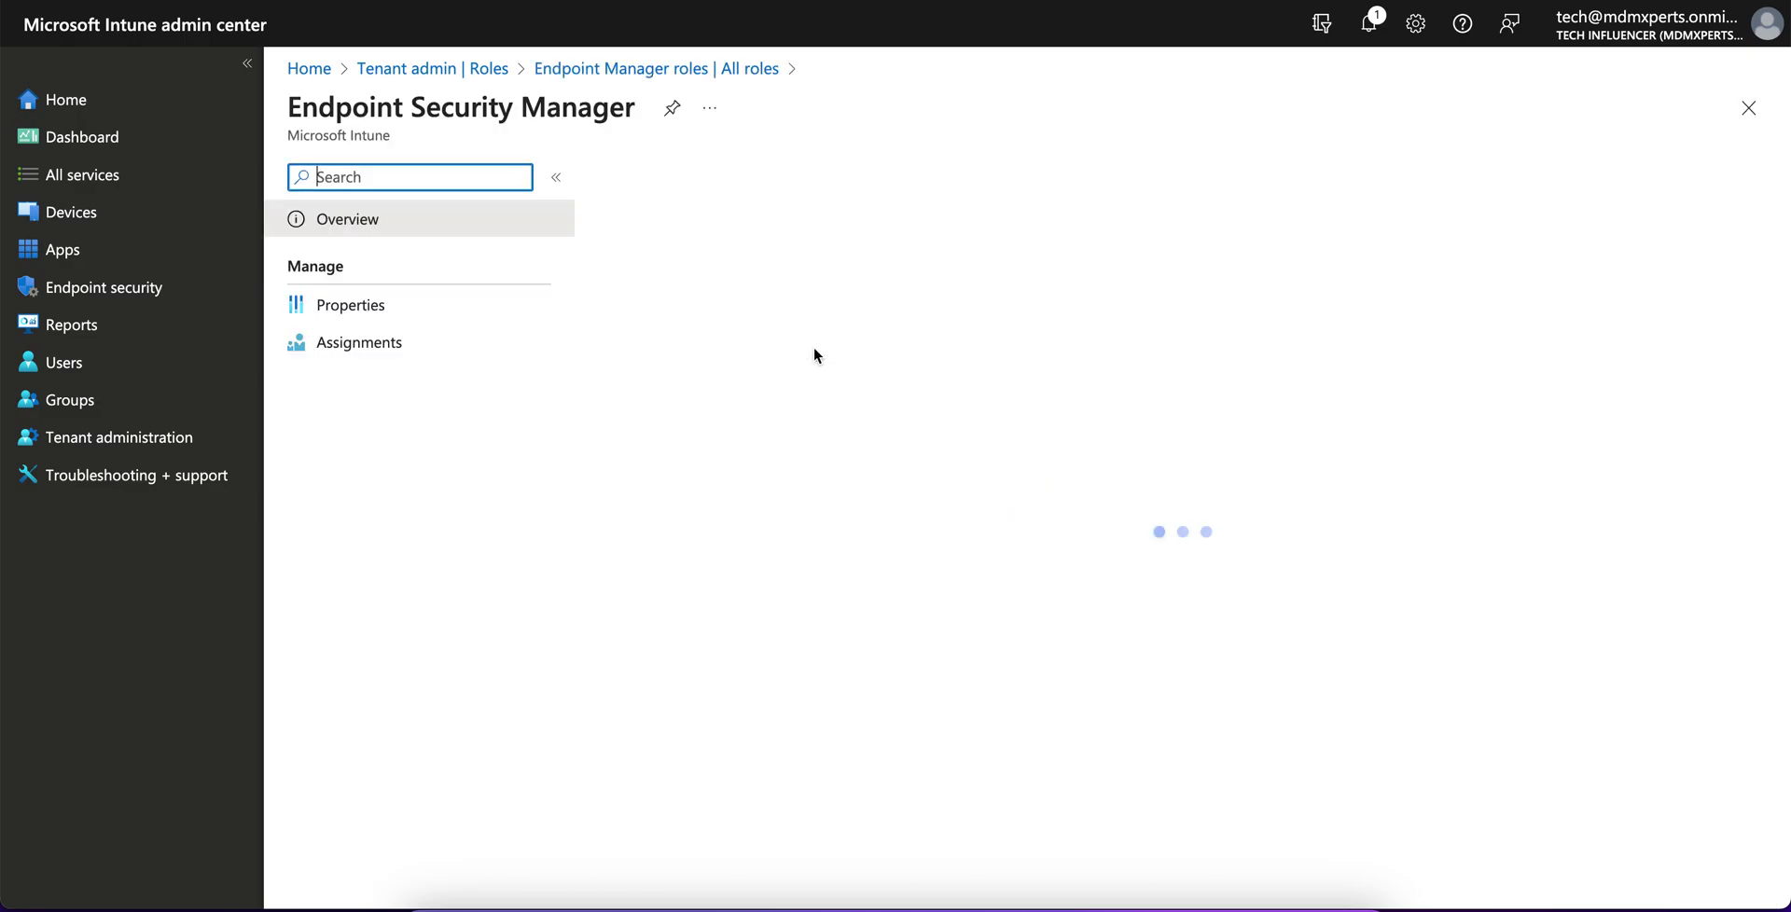
left_click(437, 311)
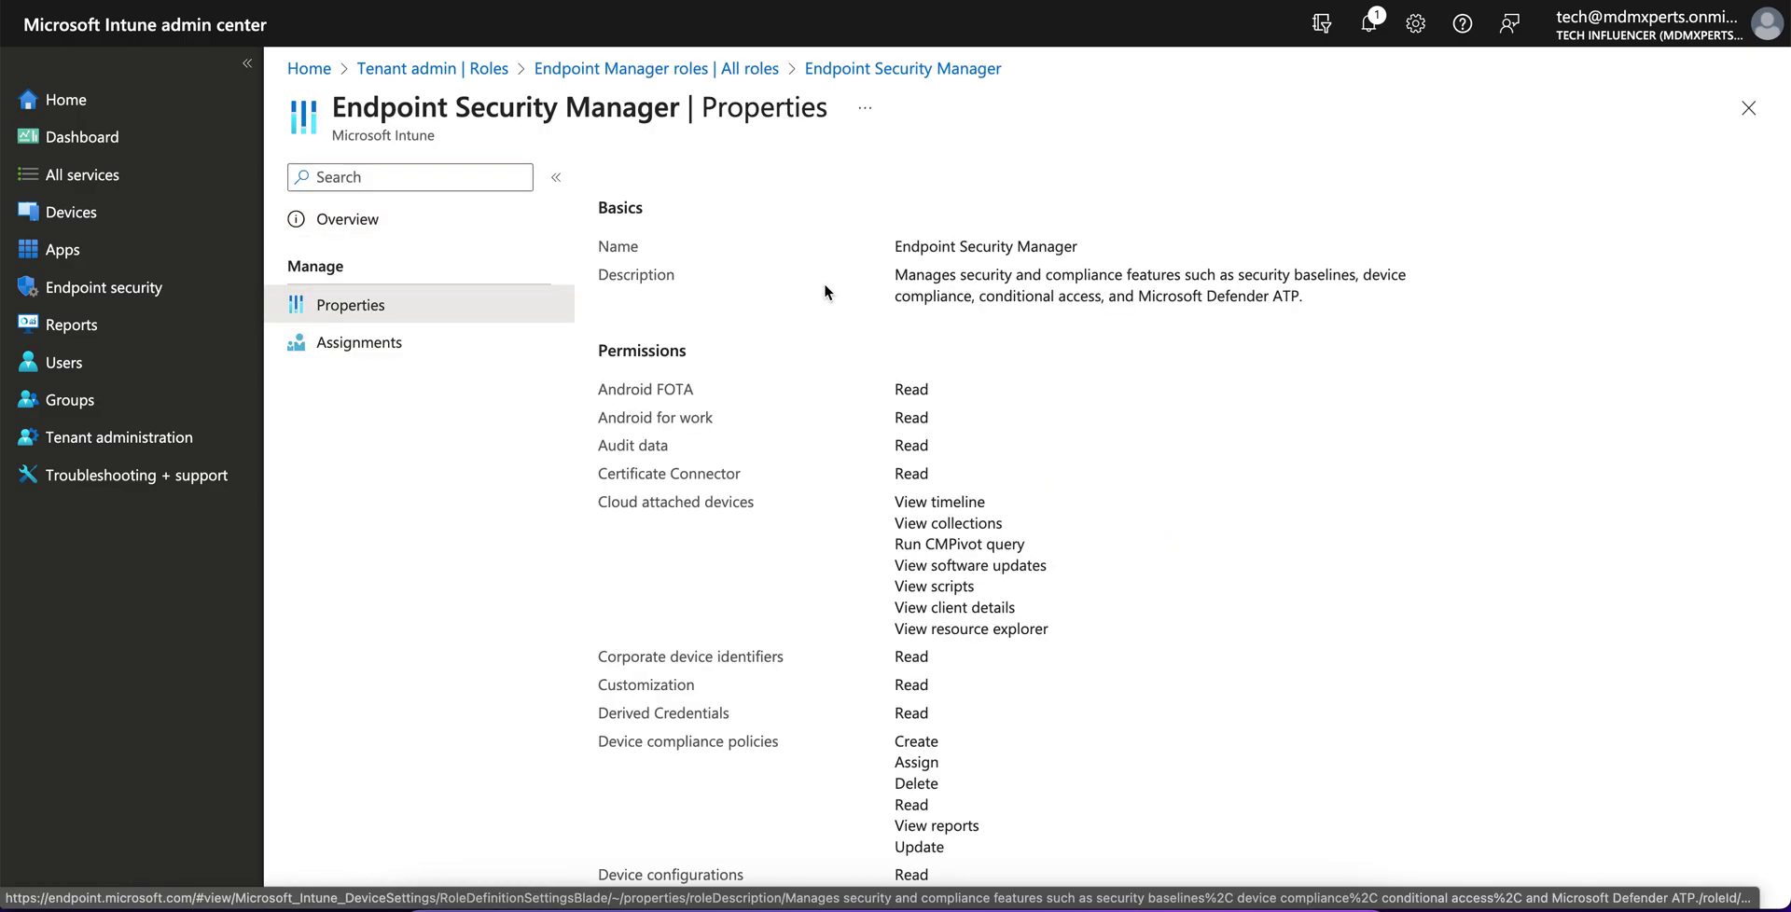
scroll(693, 368, "down", 8)
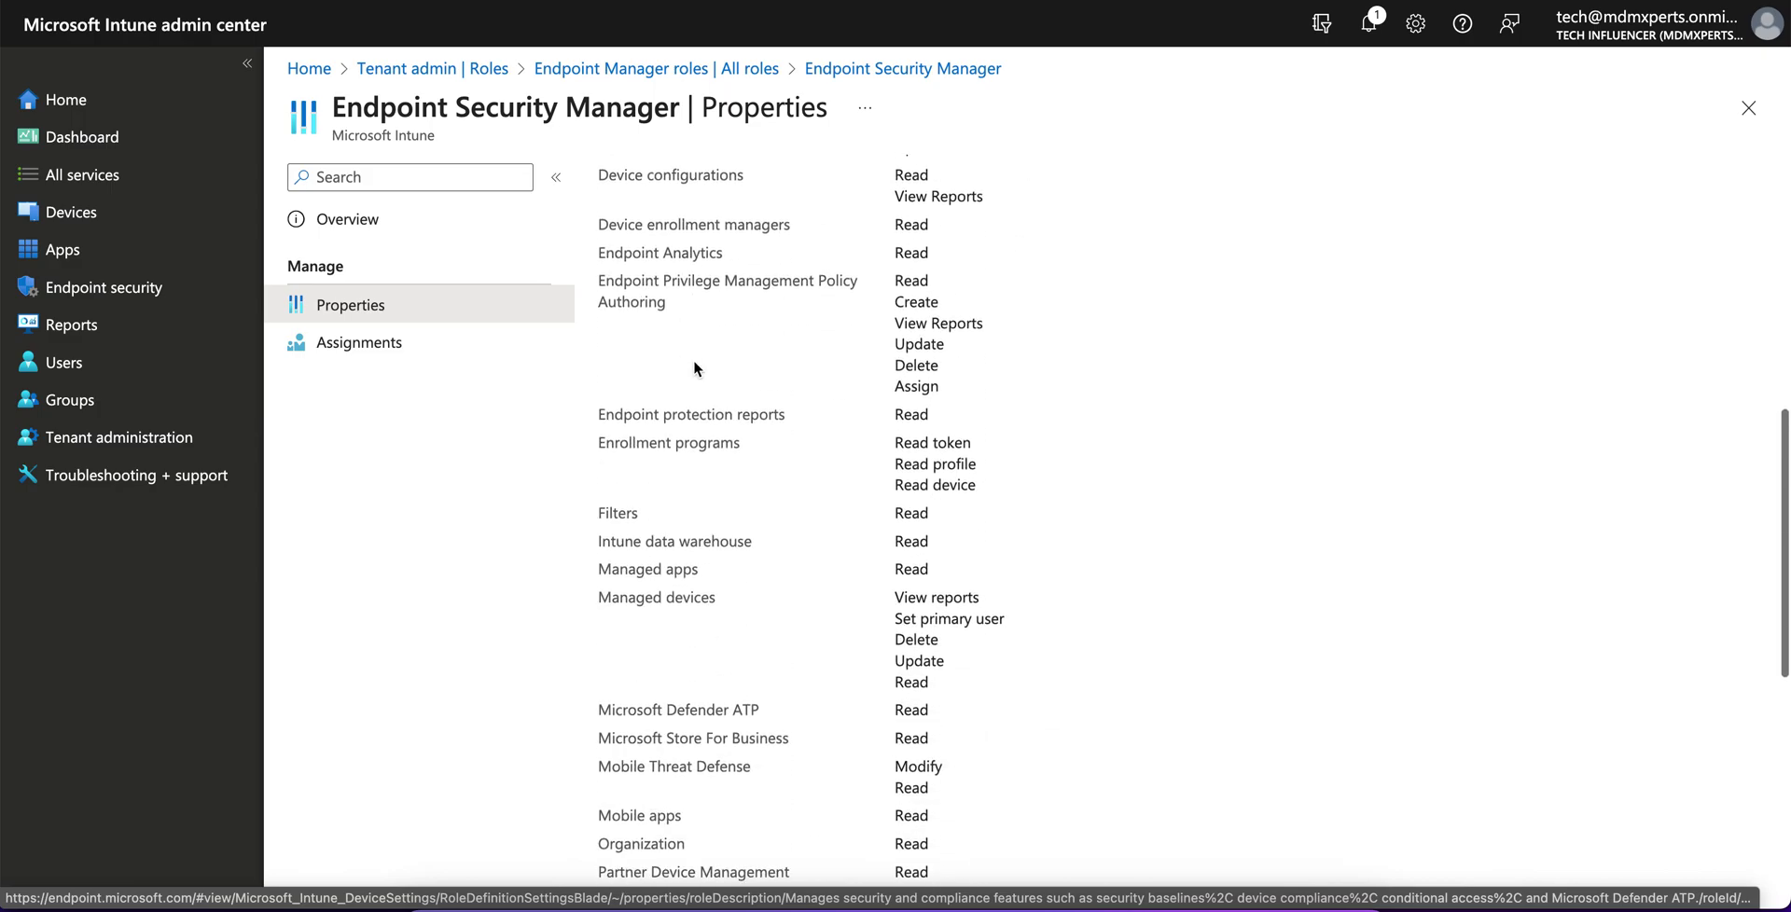
scroll(693, 368, "down", 4)
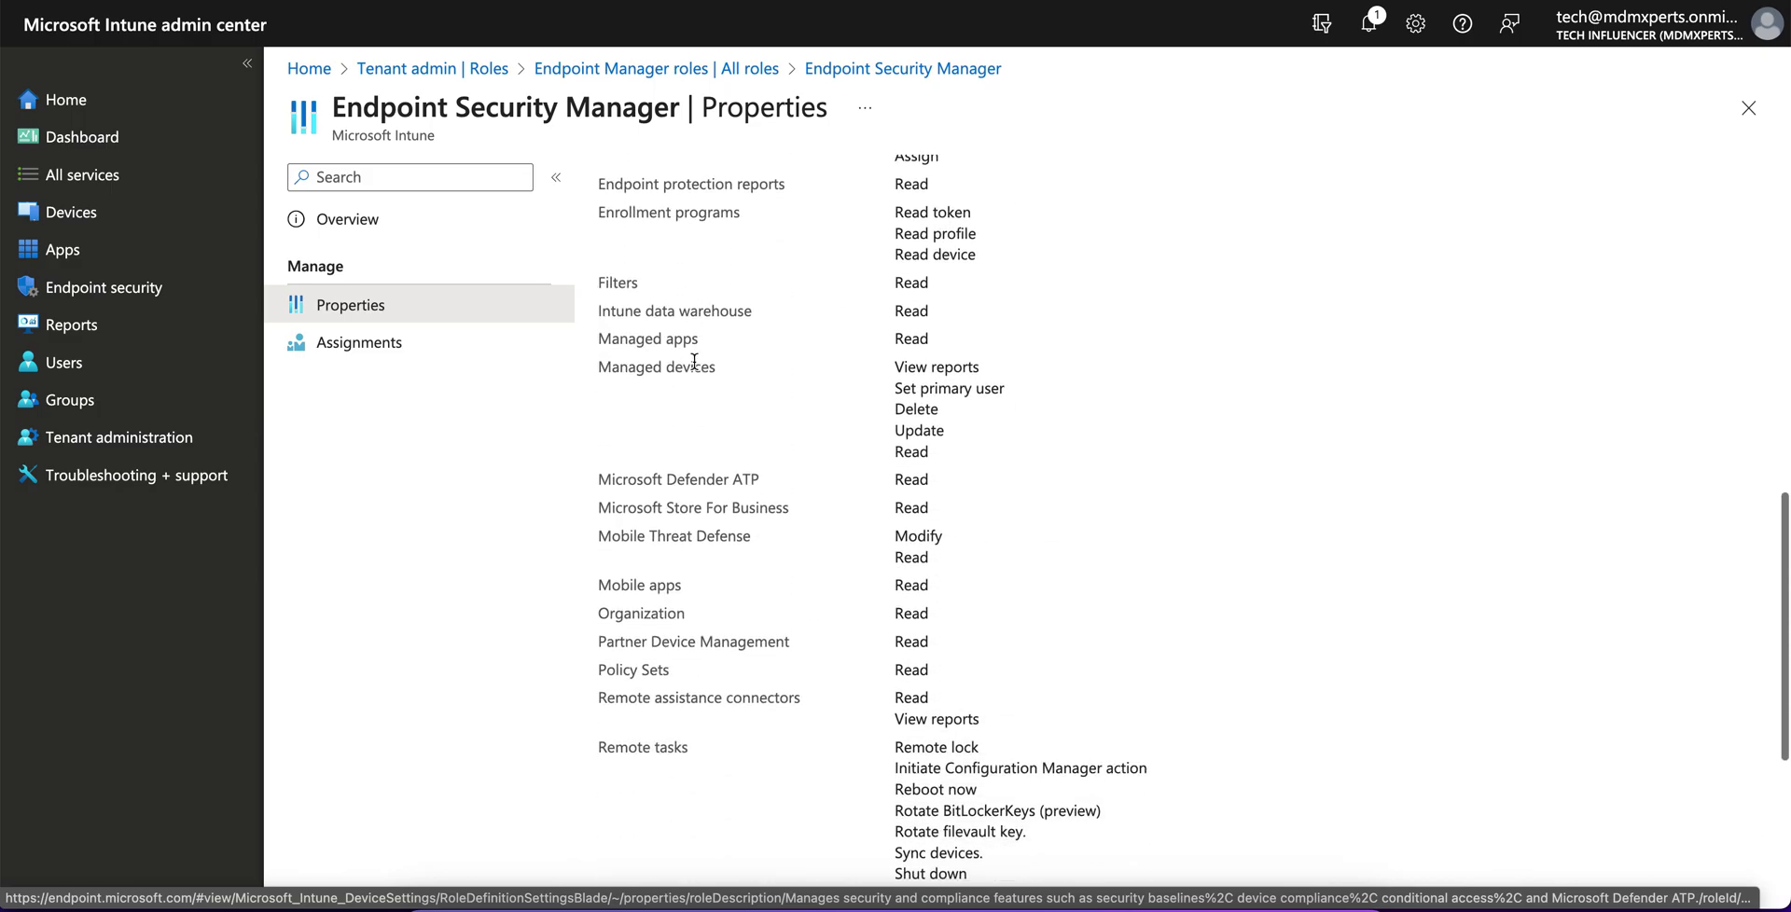
scroll(694, 361, "down", 2)
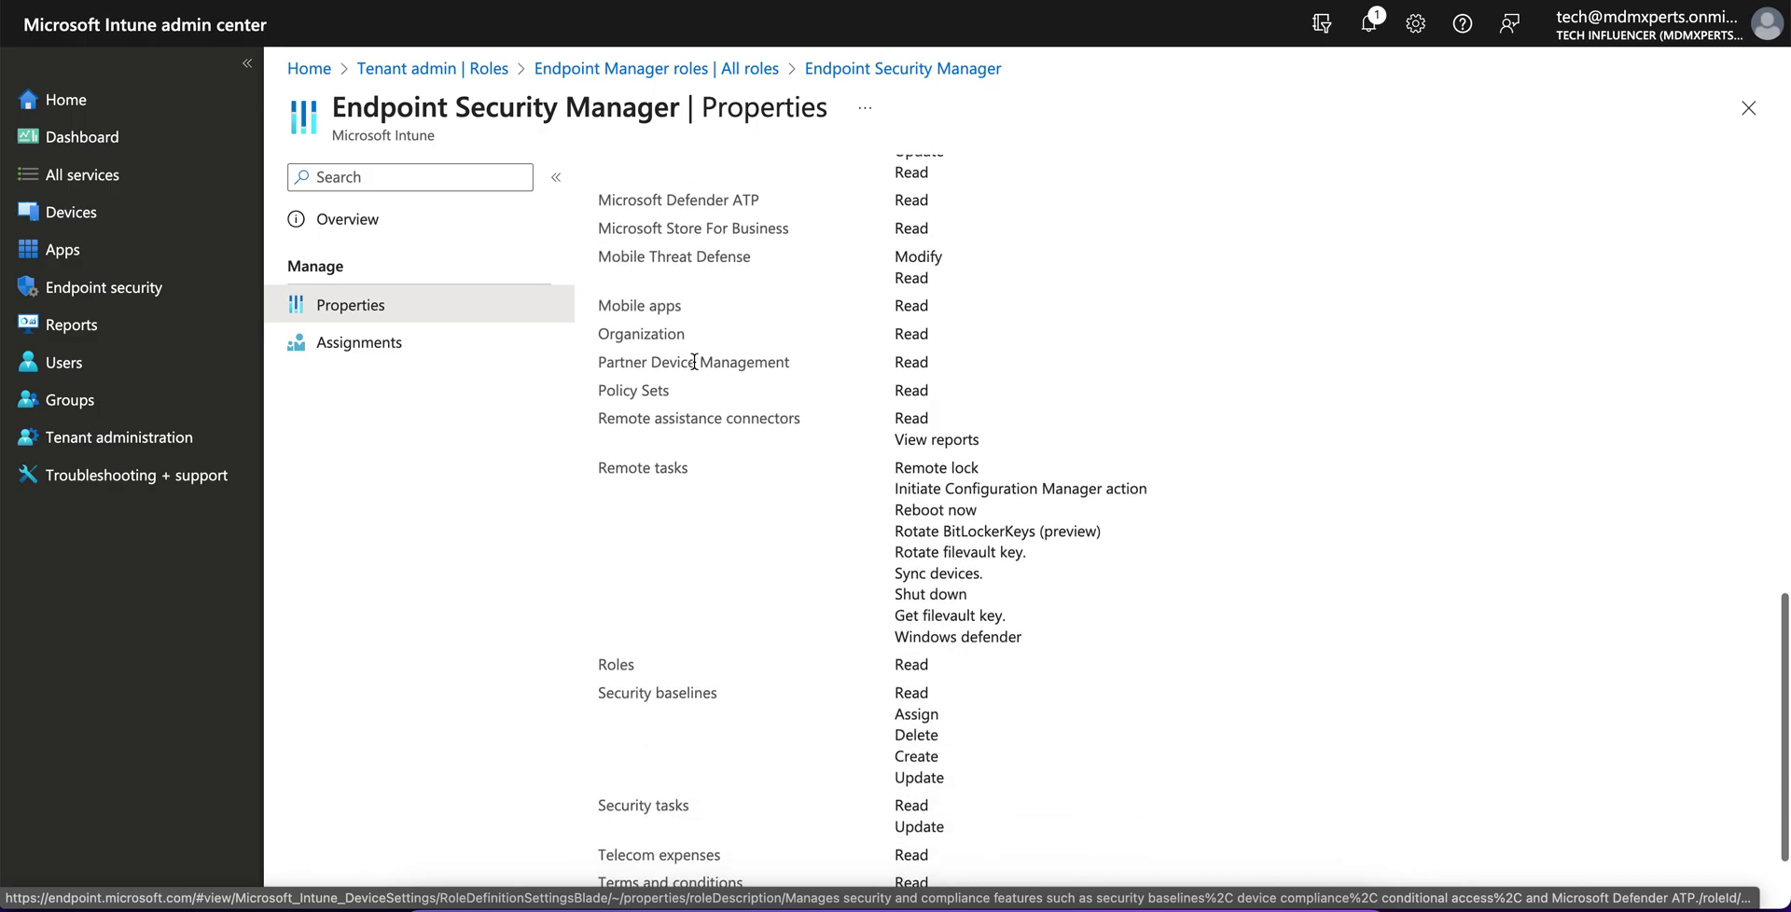
scroll(694, 361, "down", 2)
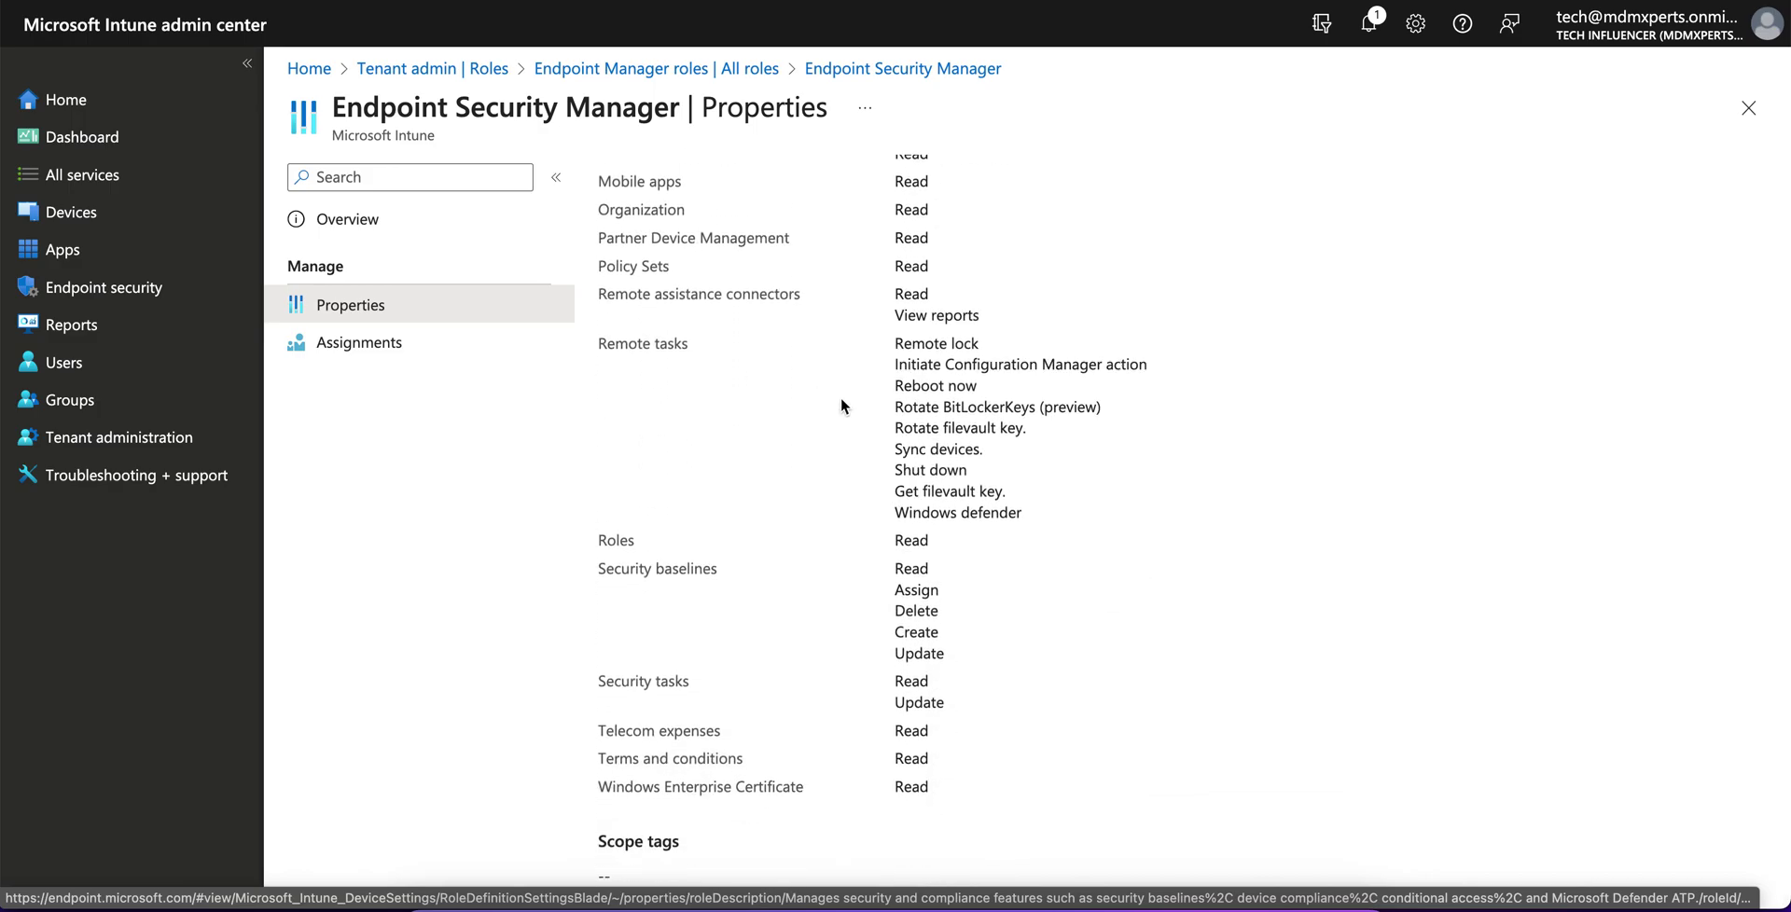
Step: Return to all roles, start creating a custom role, and continue to its permissions
left_click(656, 68)
left_click(646, 181)
left_click(670, 258)
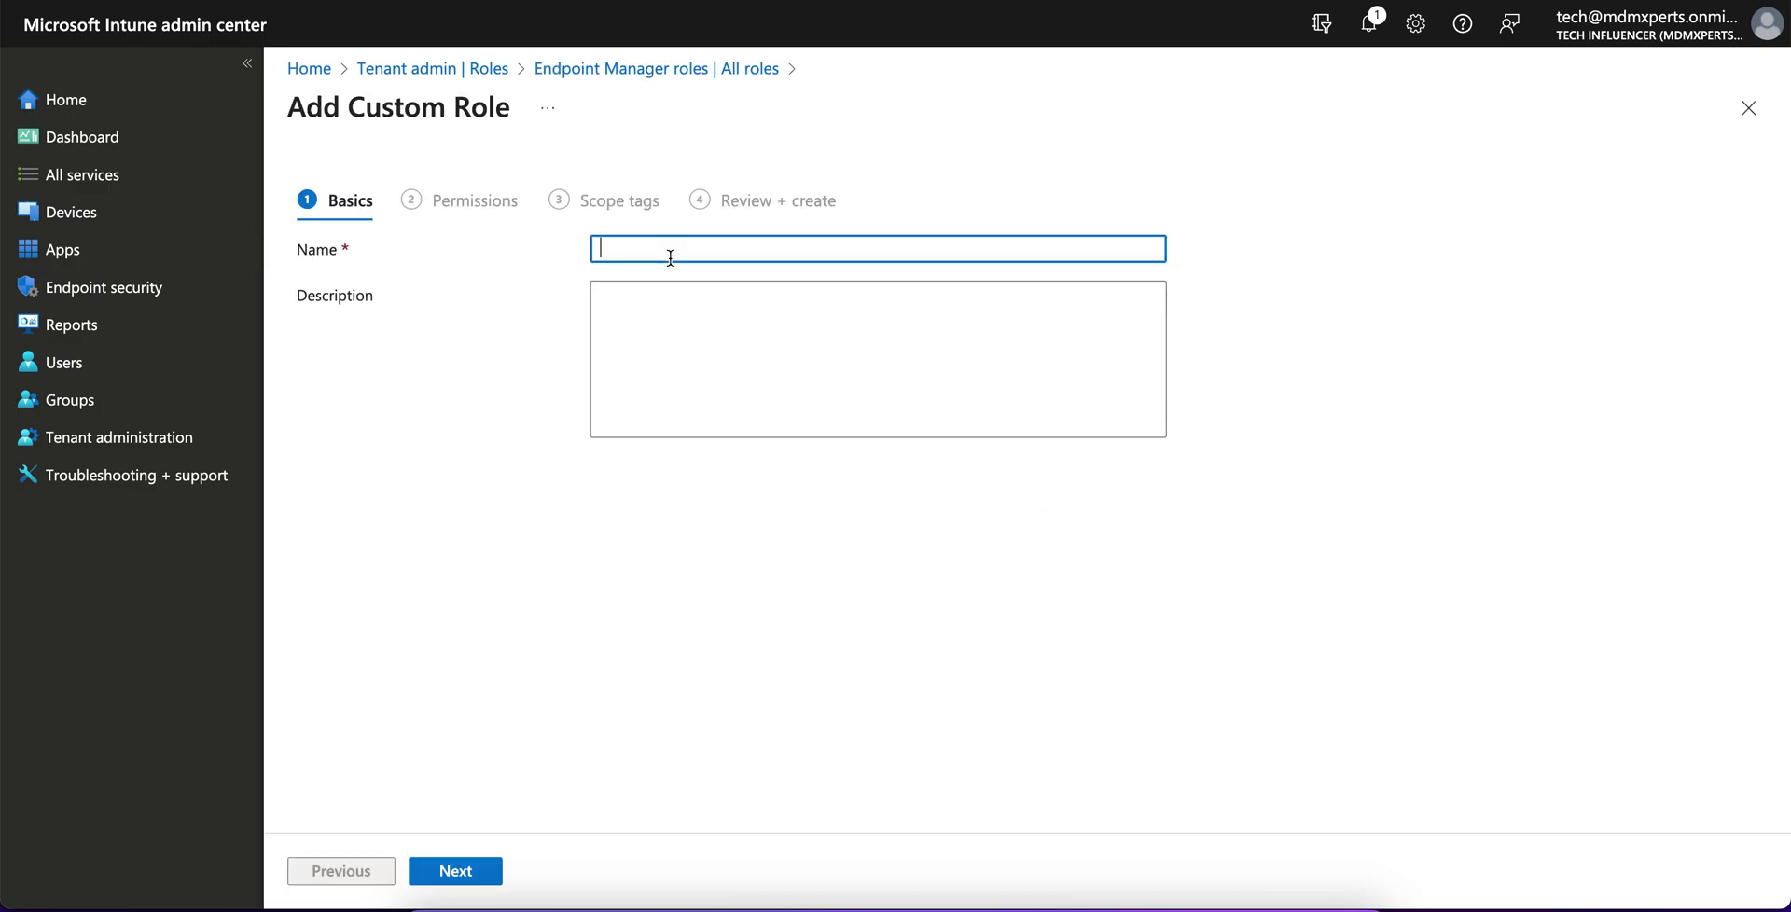
left_click(487, 866)
Step: Look through the custom role's permission categories for remote tasks, checking them against the article's Add Custom Role screenshot
scroll(649, 572, "down", 4)
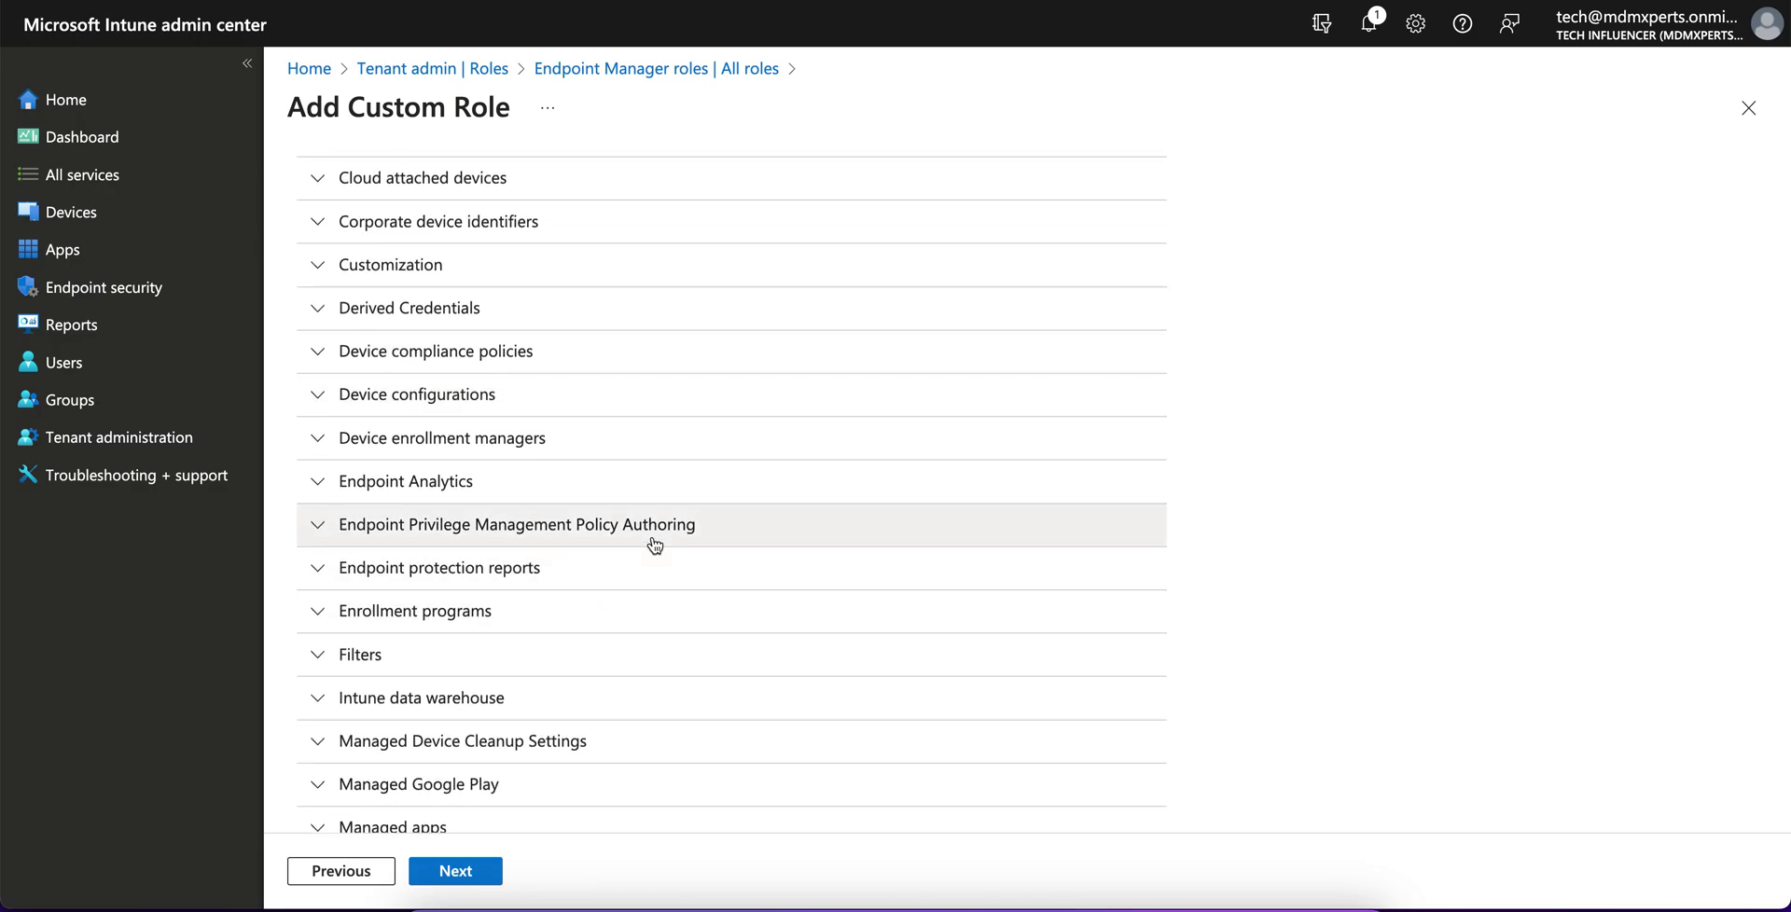
scroll(652, 544, "down", 1)
scroll(655, 545, "down", 3)
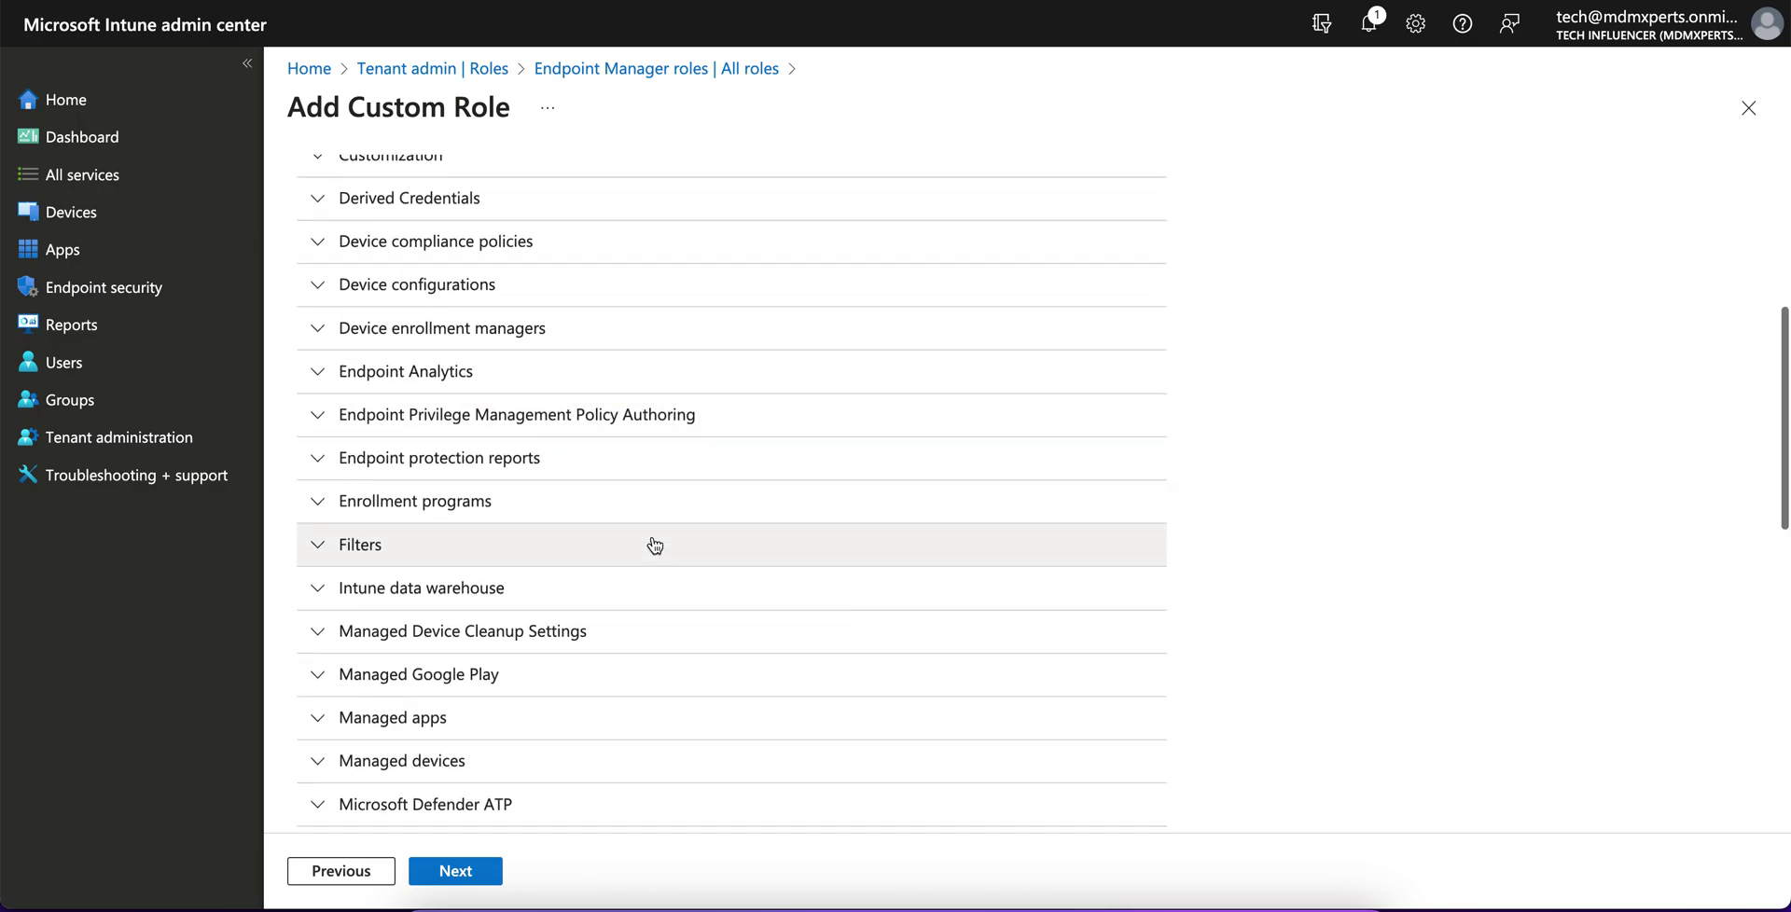
scroll(655, 545, "down", 4)
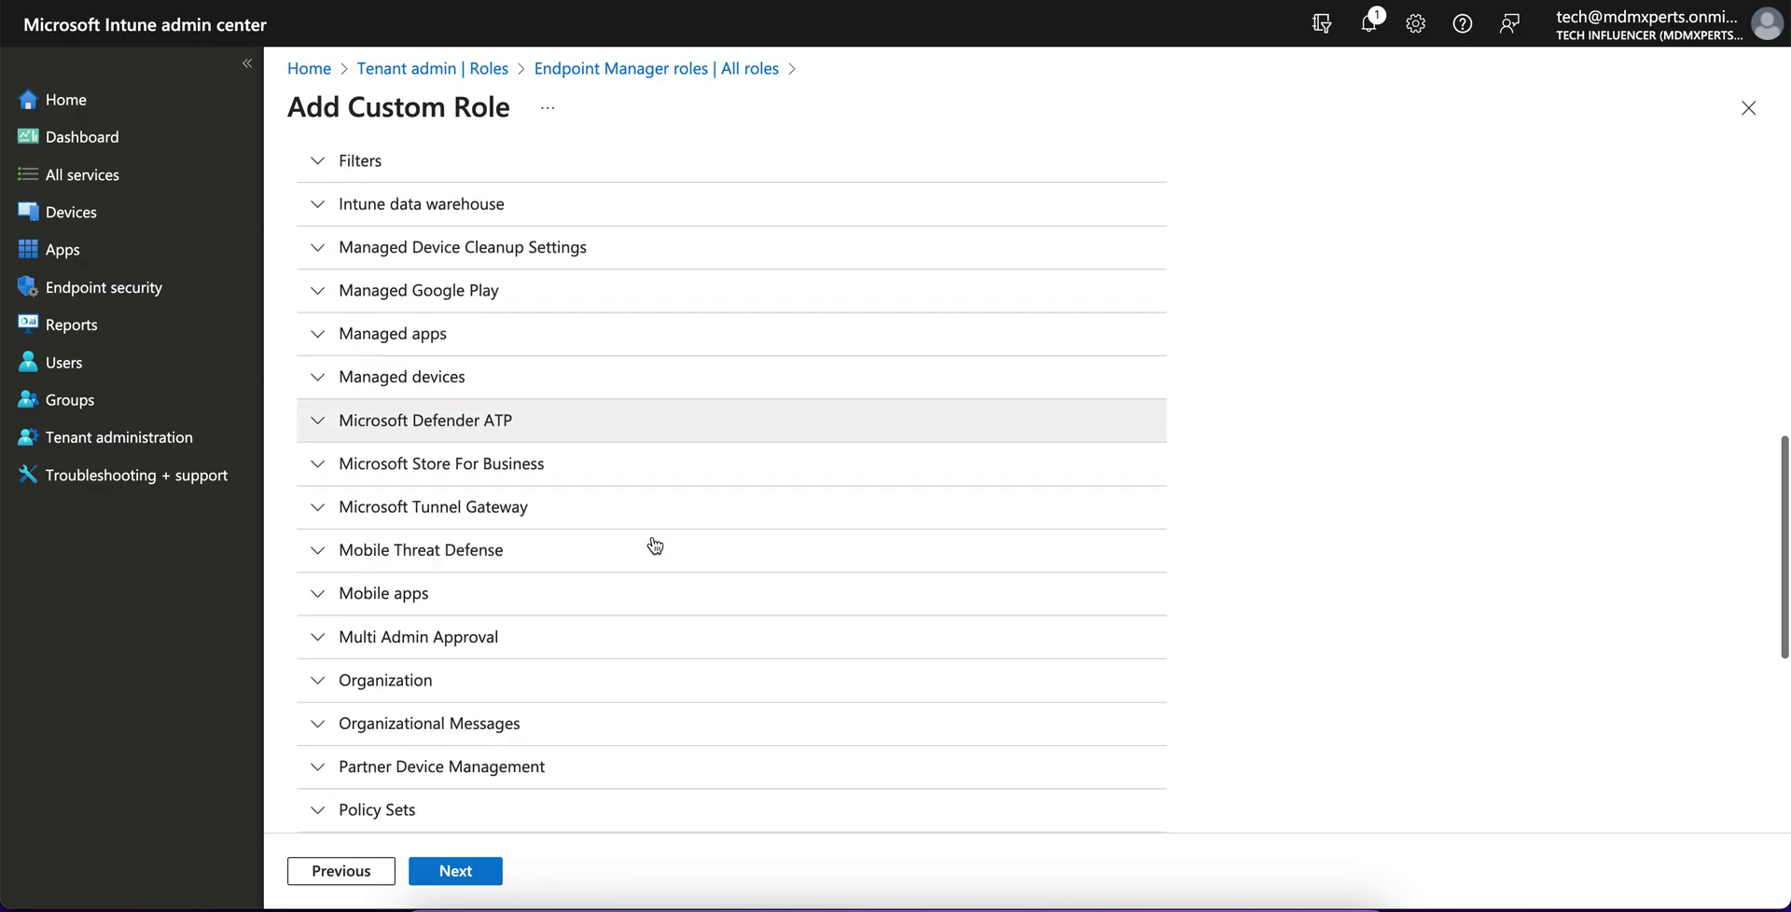
scroll(655, 546, "down", 2)
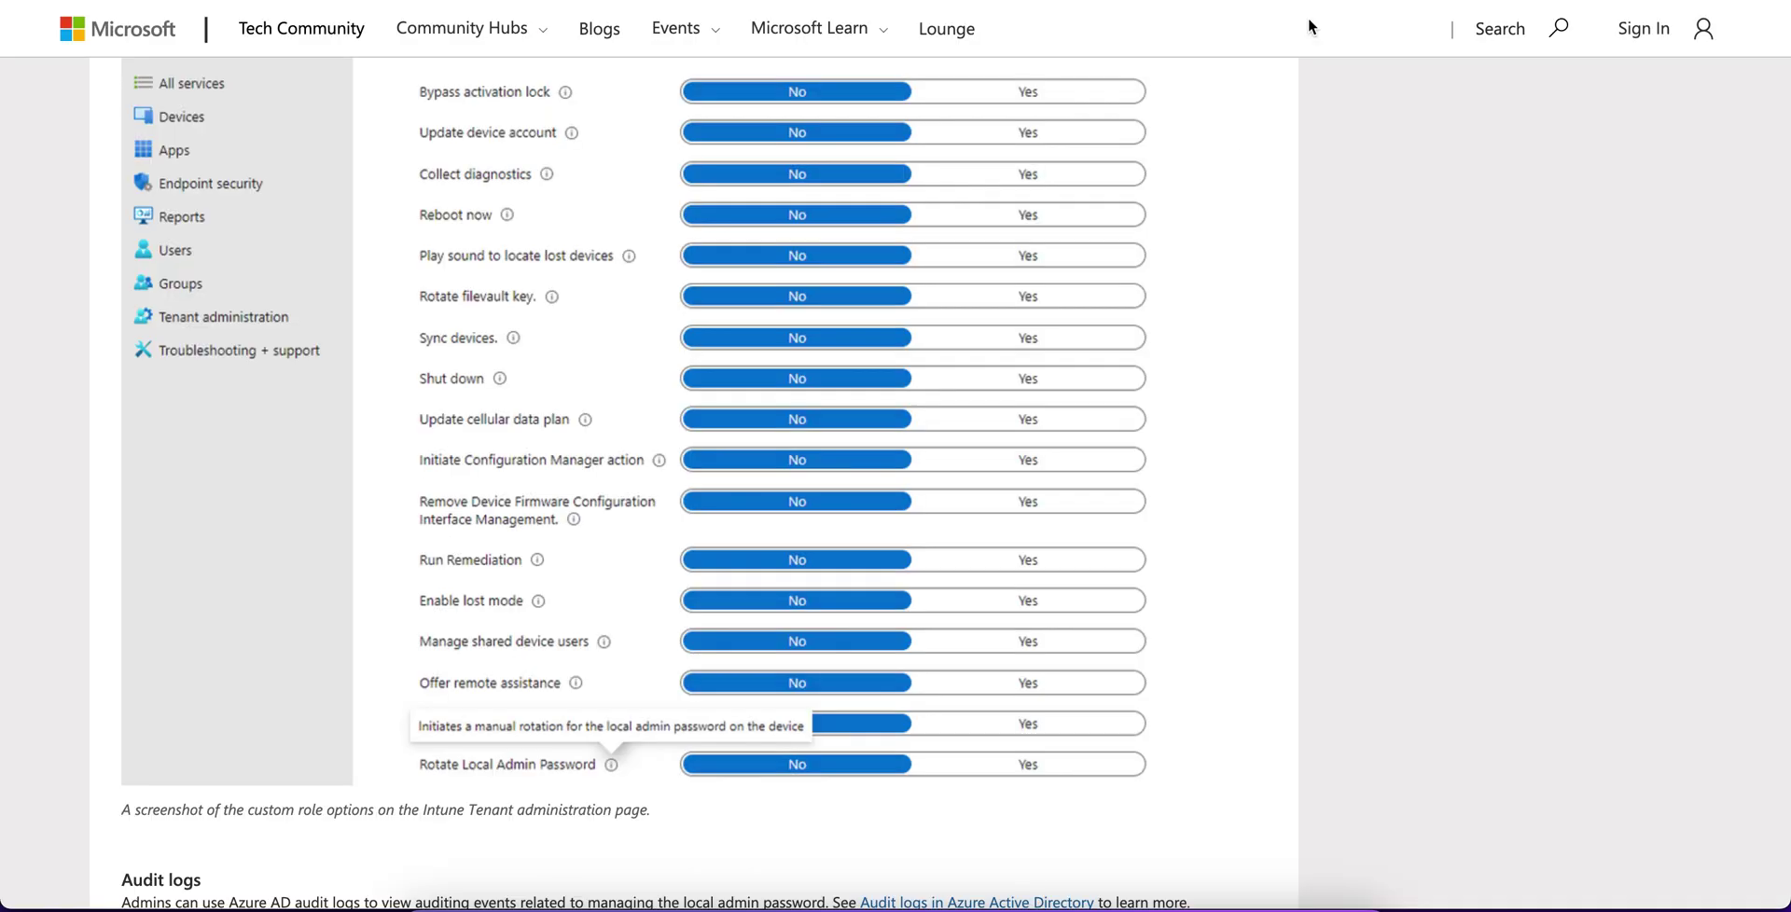
scroll(1081, 468, "up", 2)
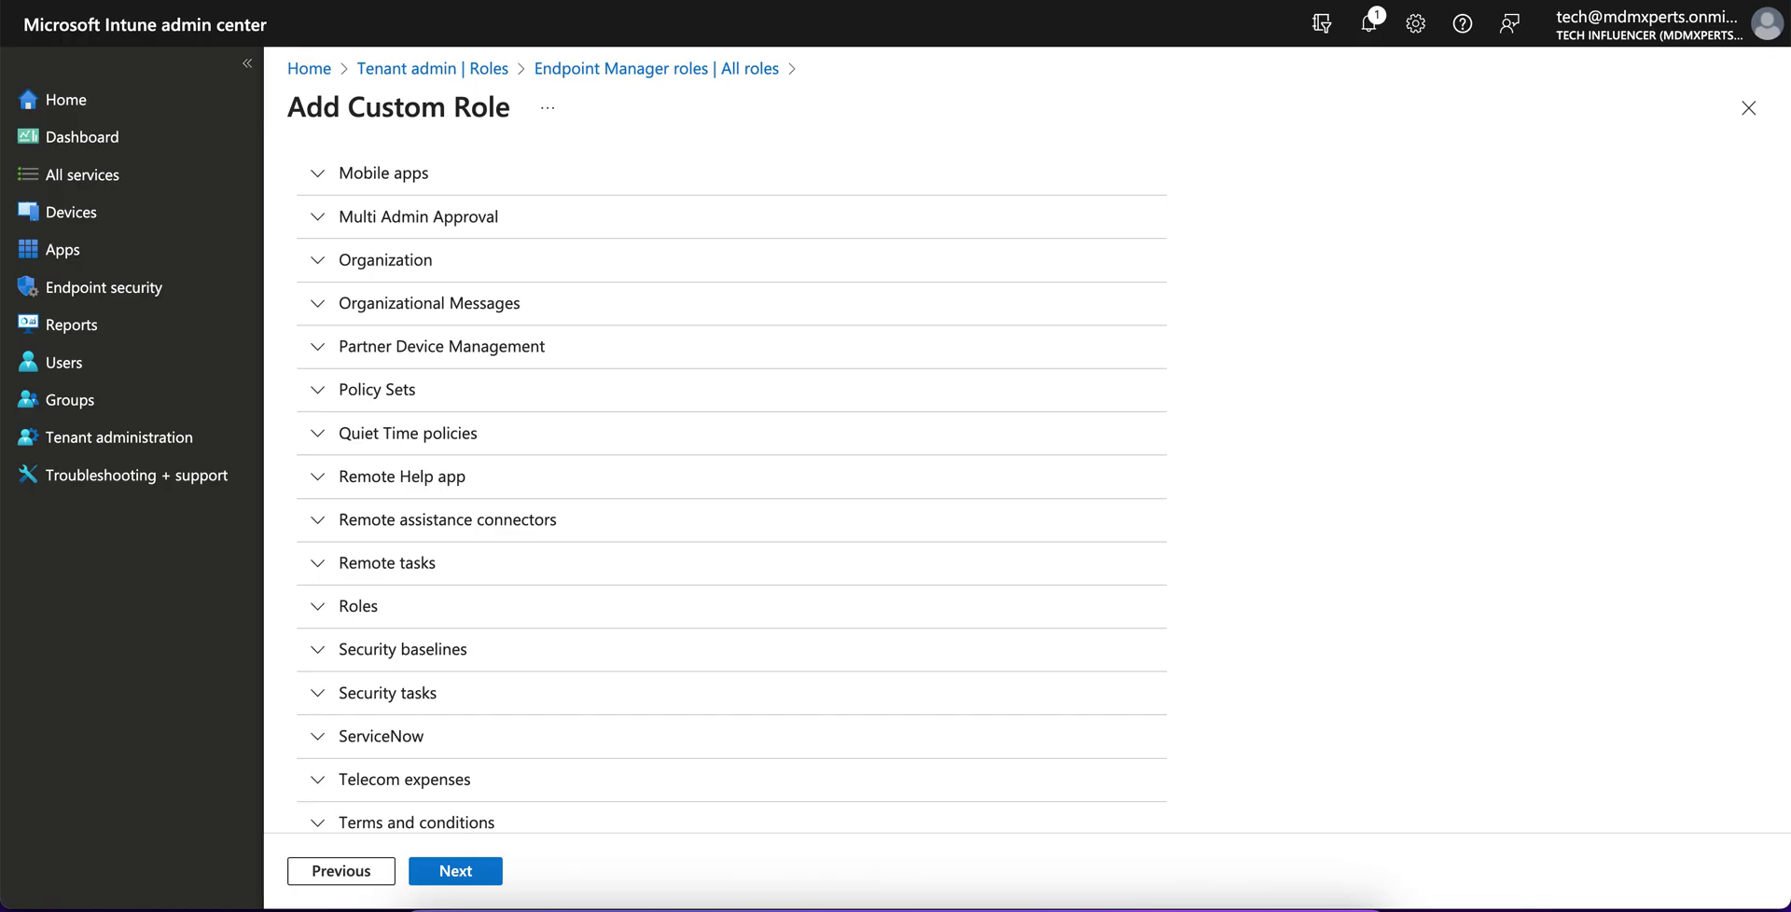
scroll(1091, 438, "down", 2)
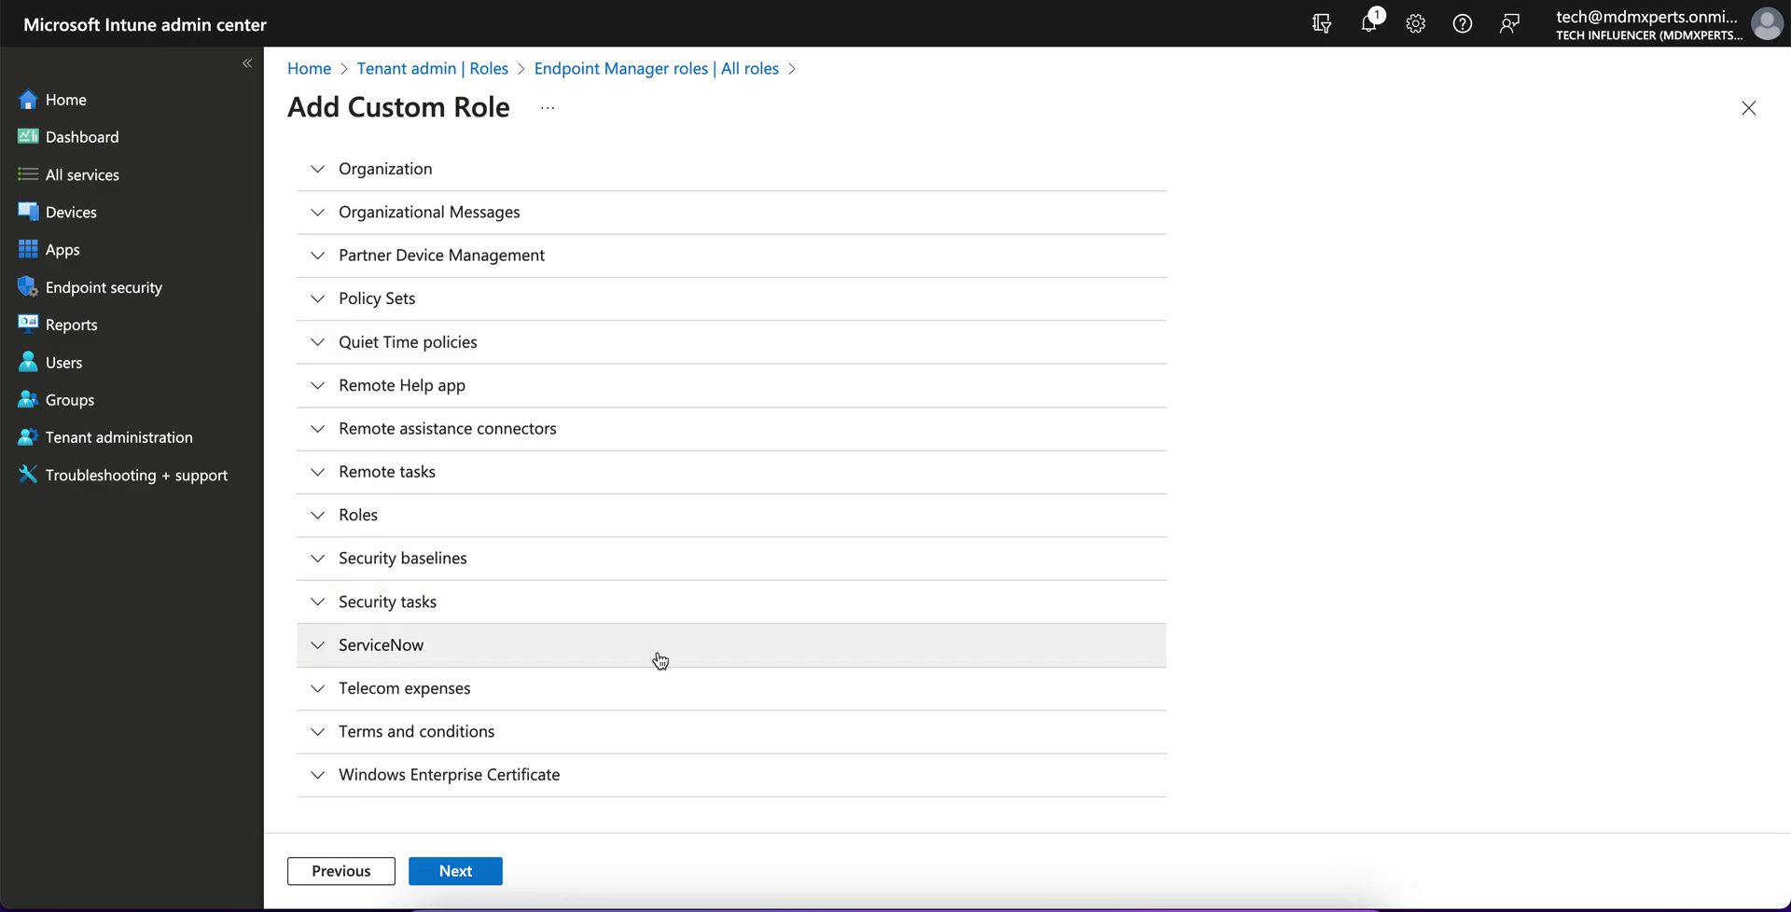
scroll(614, 468, "up", 1)
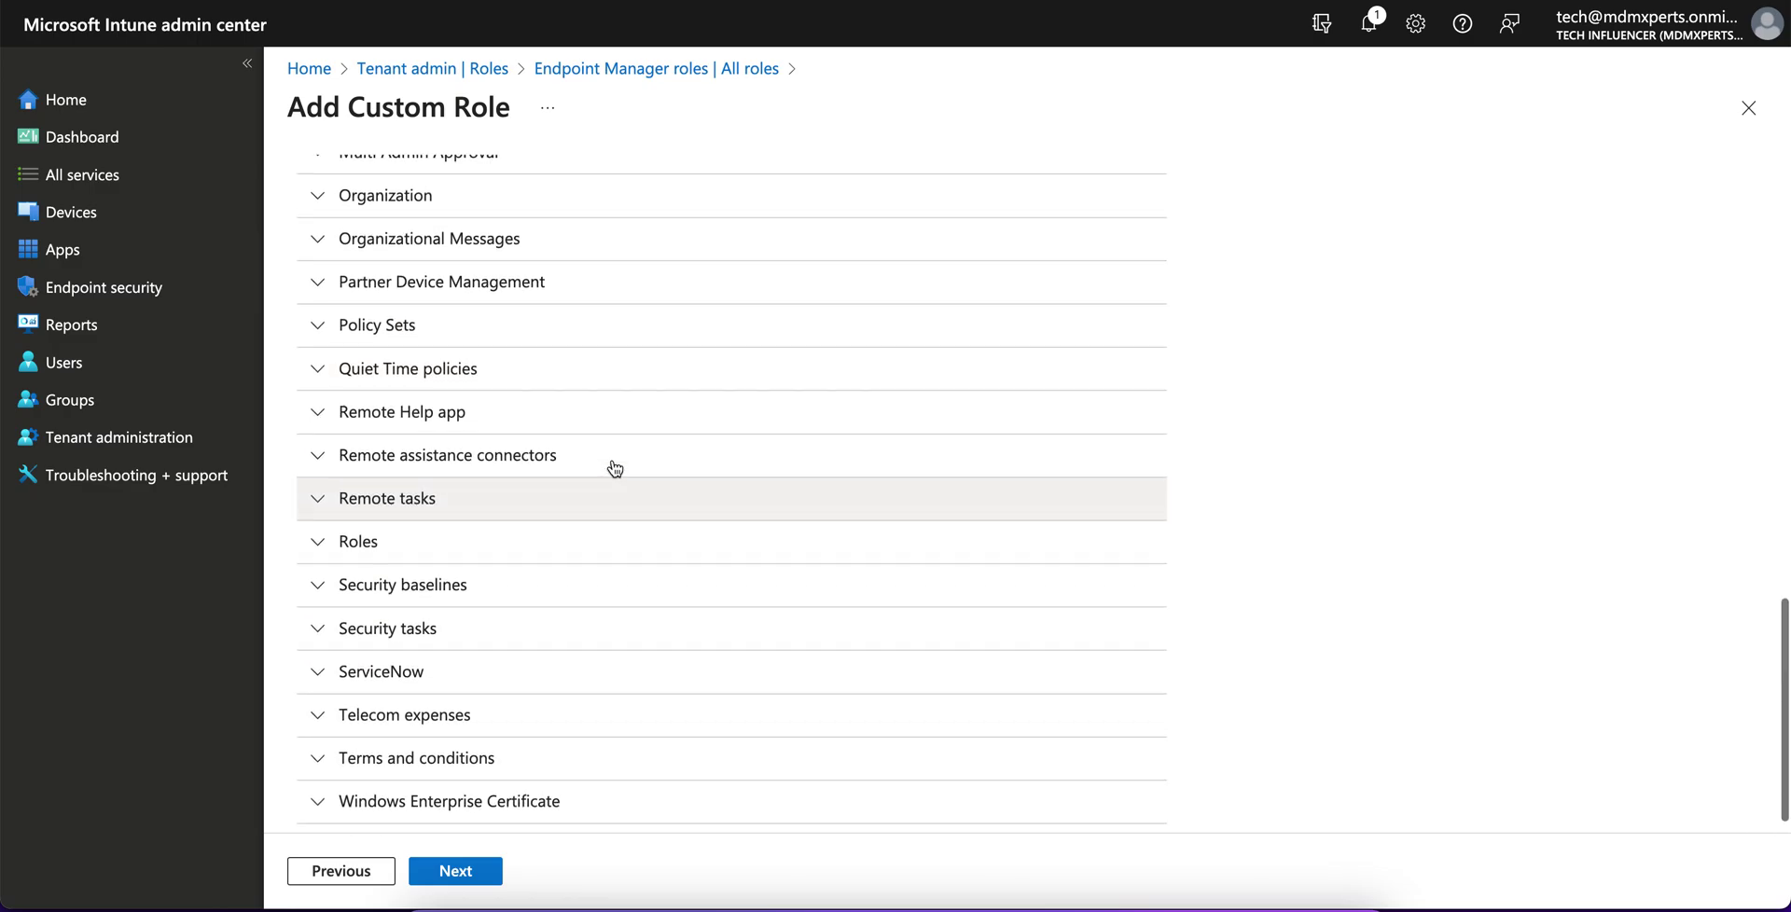
Step: Expand the Security tasks category and examine its permissions
left_click(322, 662)
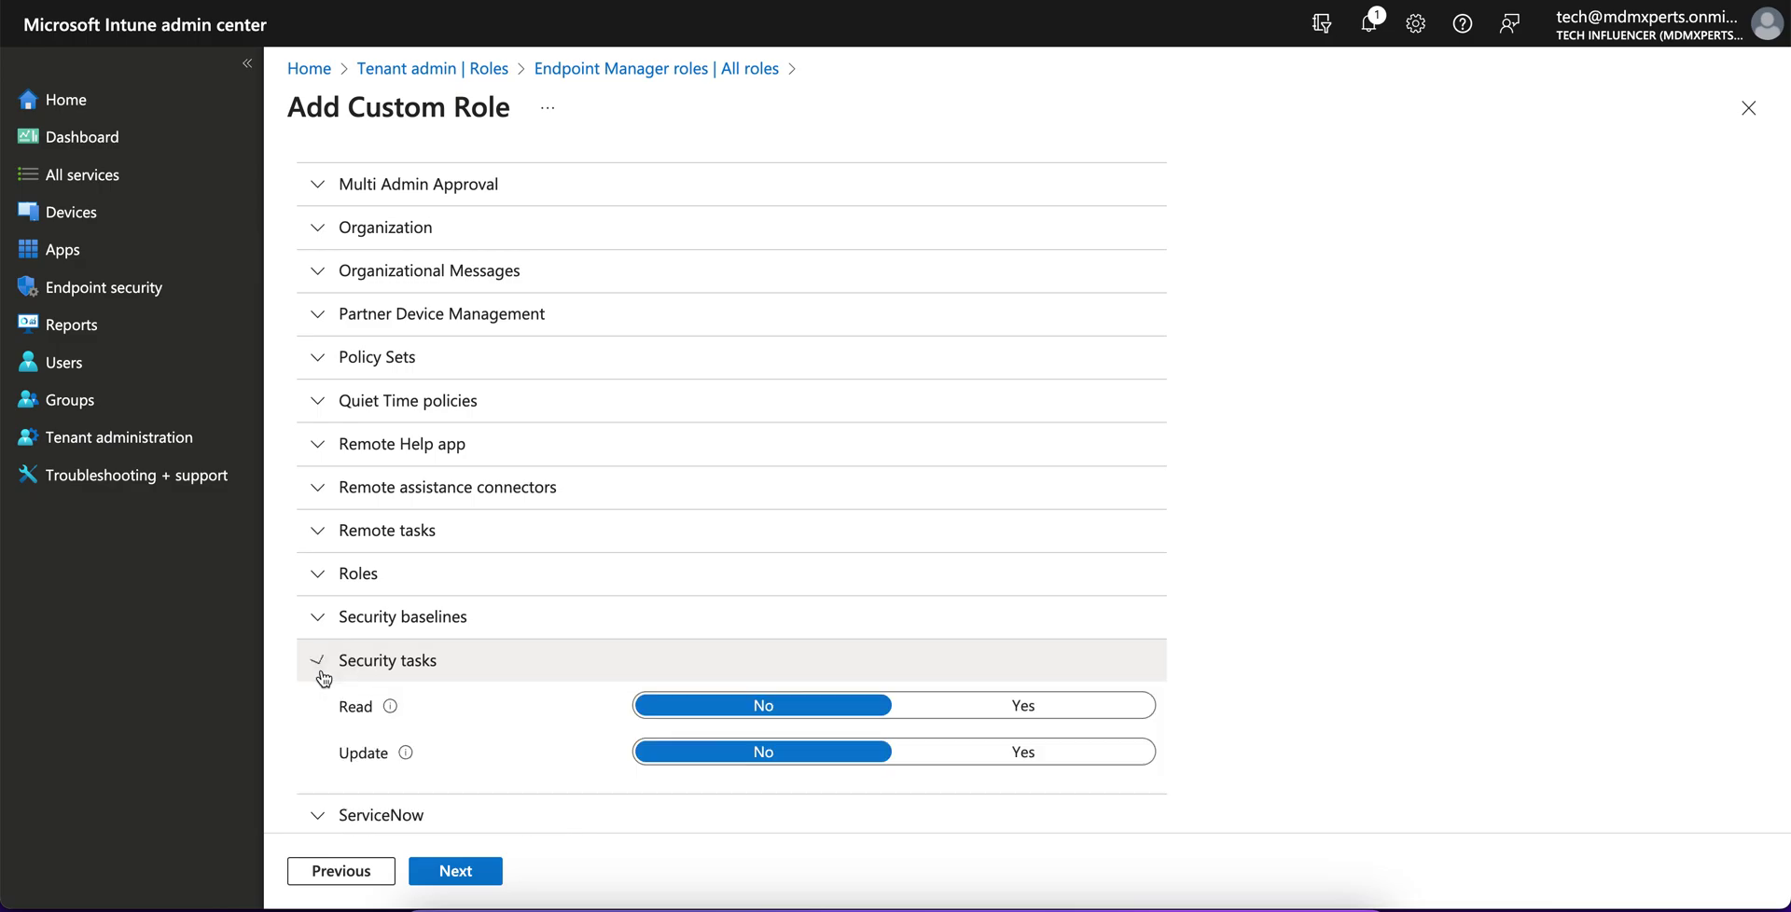
scroll(695, 597, "down", 1)
scroll(695, 597, "up", 2)
scroll(695, 597, "up", 10)
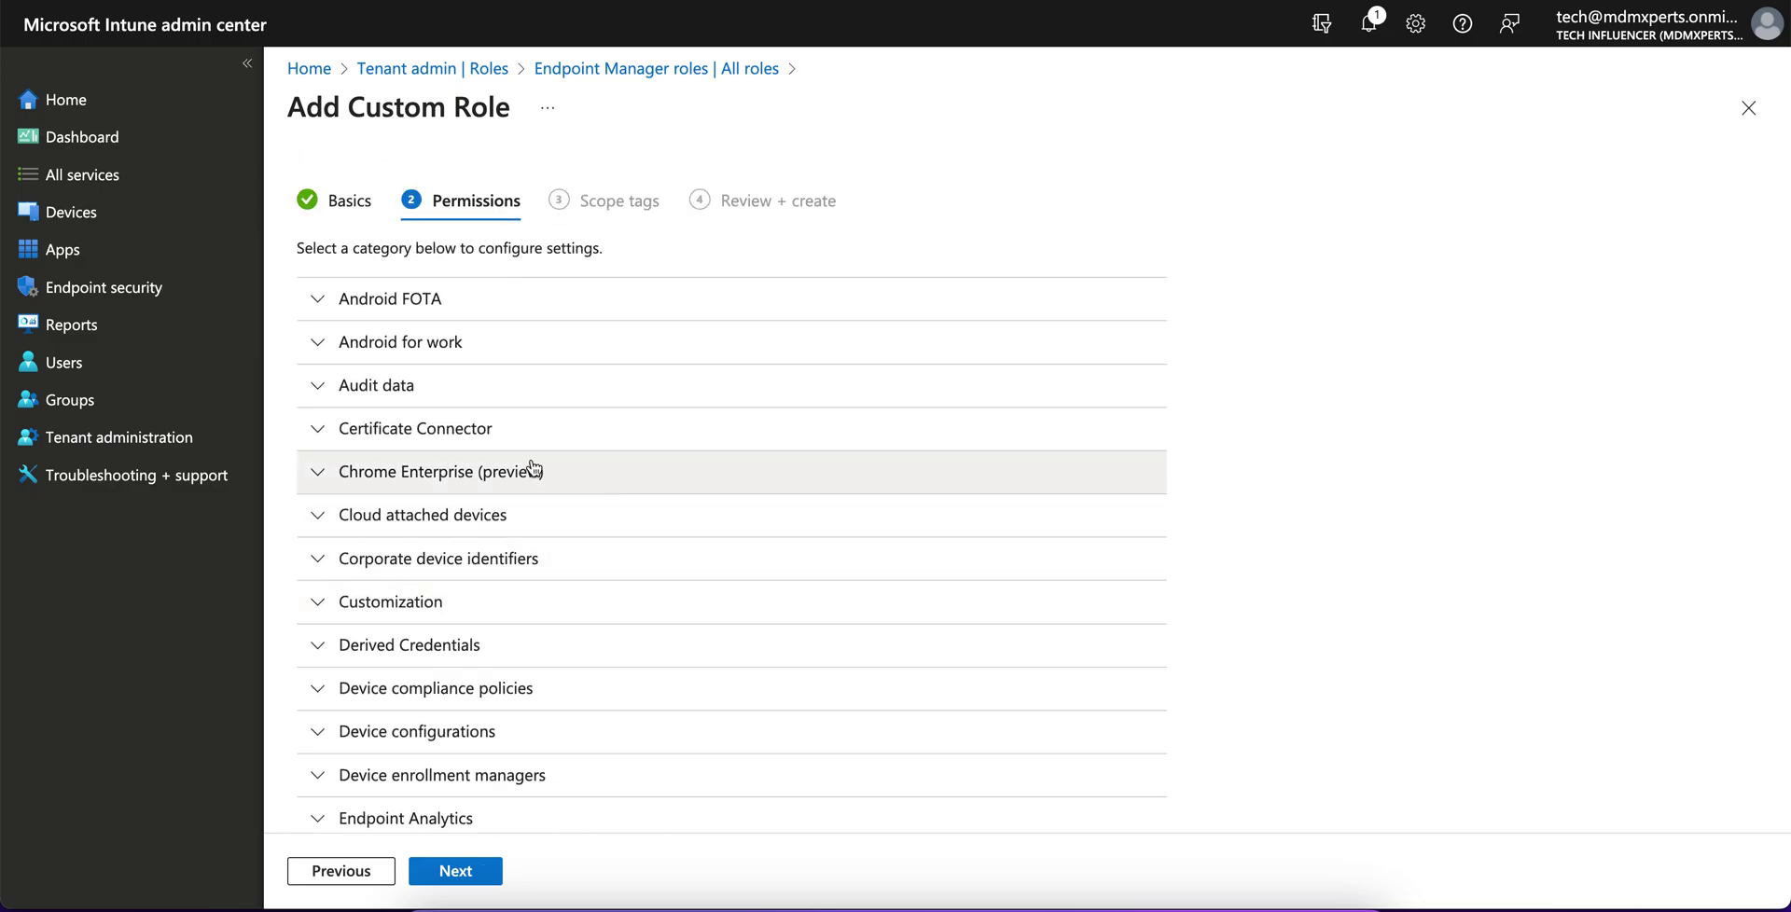
Step: Expand the Endpoint protection reports and Managed devices categories and examine their permissions
scroll(732, 583, "down", 3)
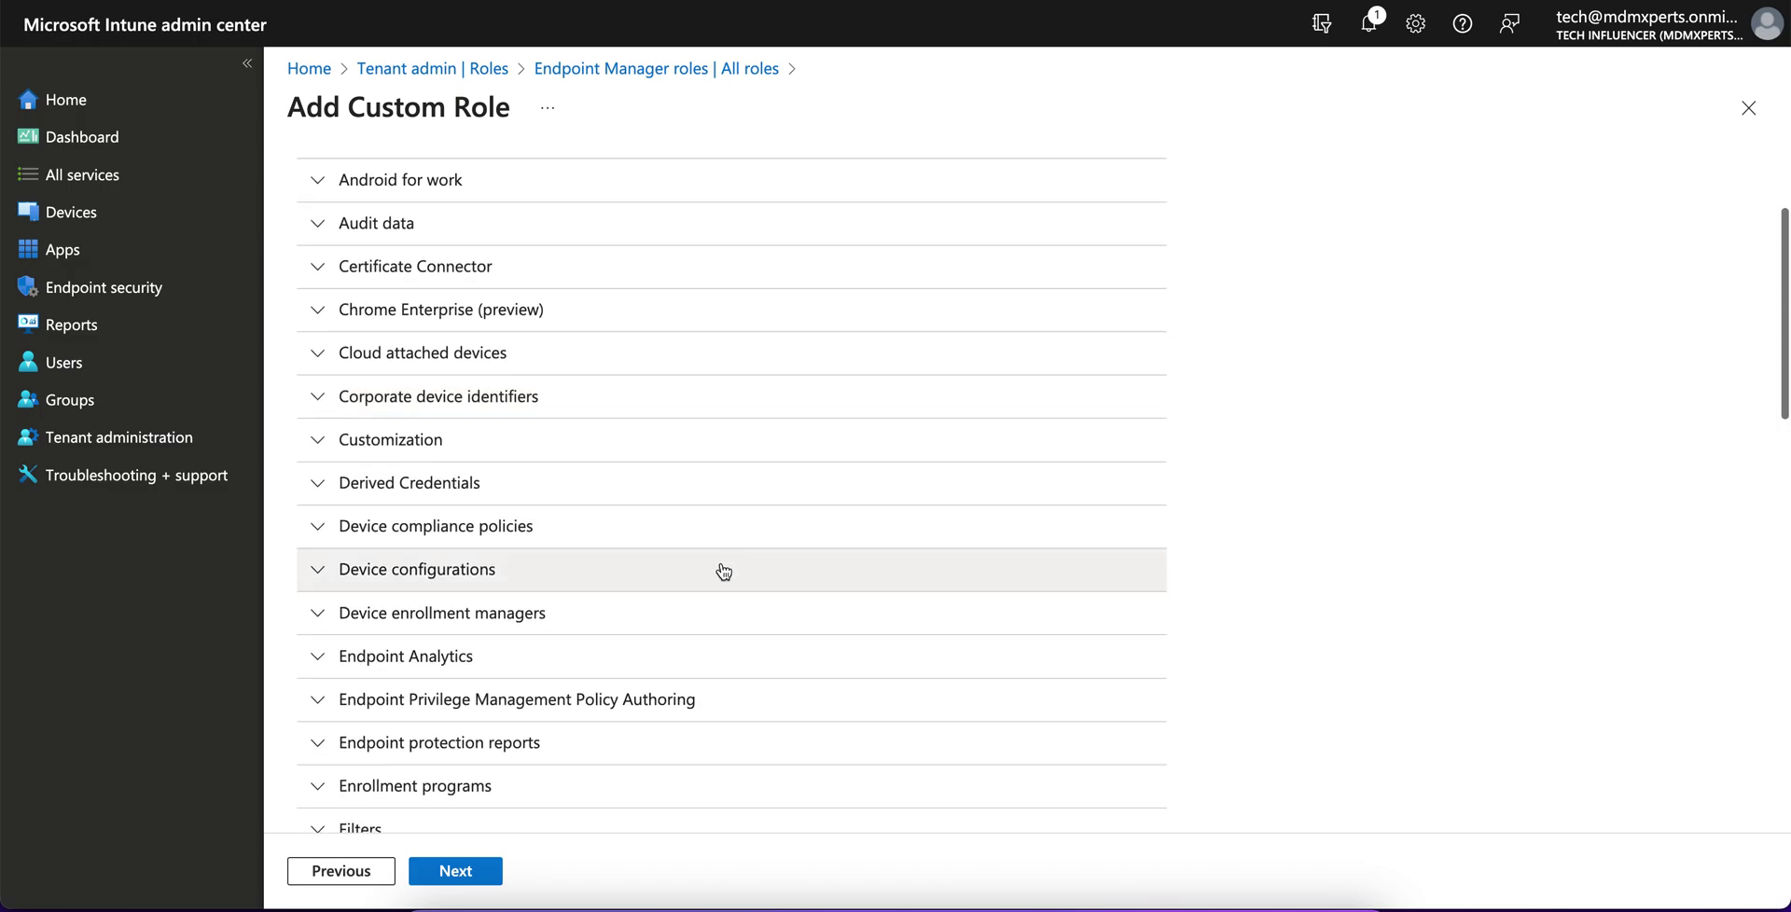
scroll(731, 503, "down", 3)
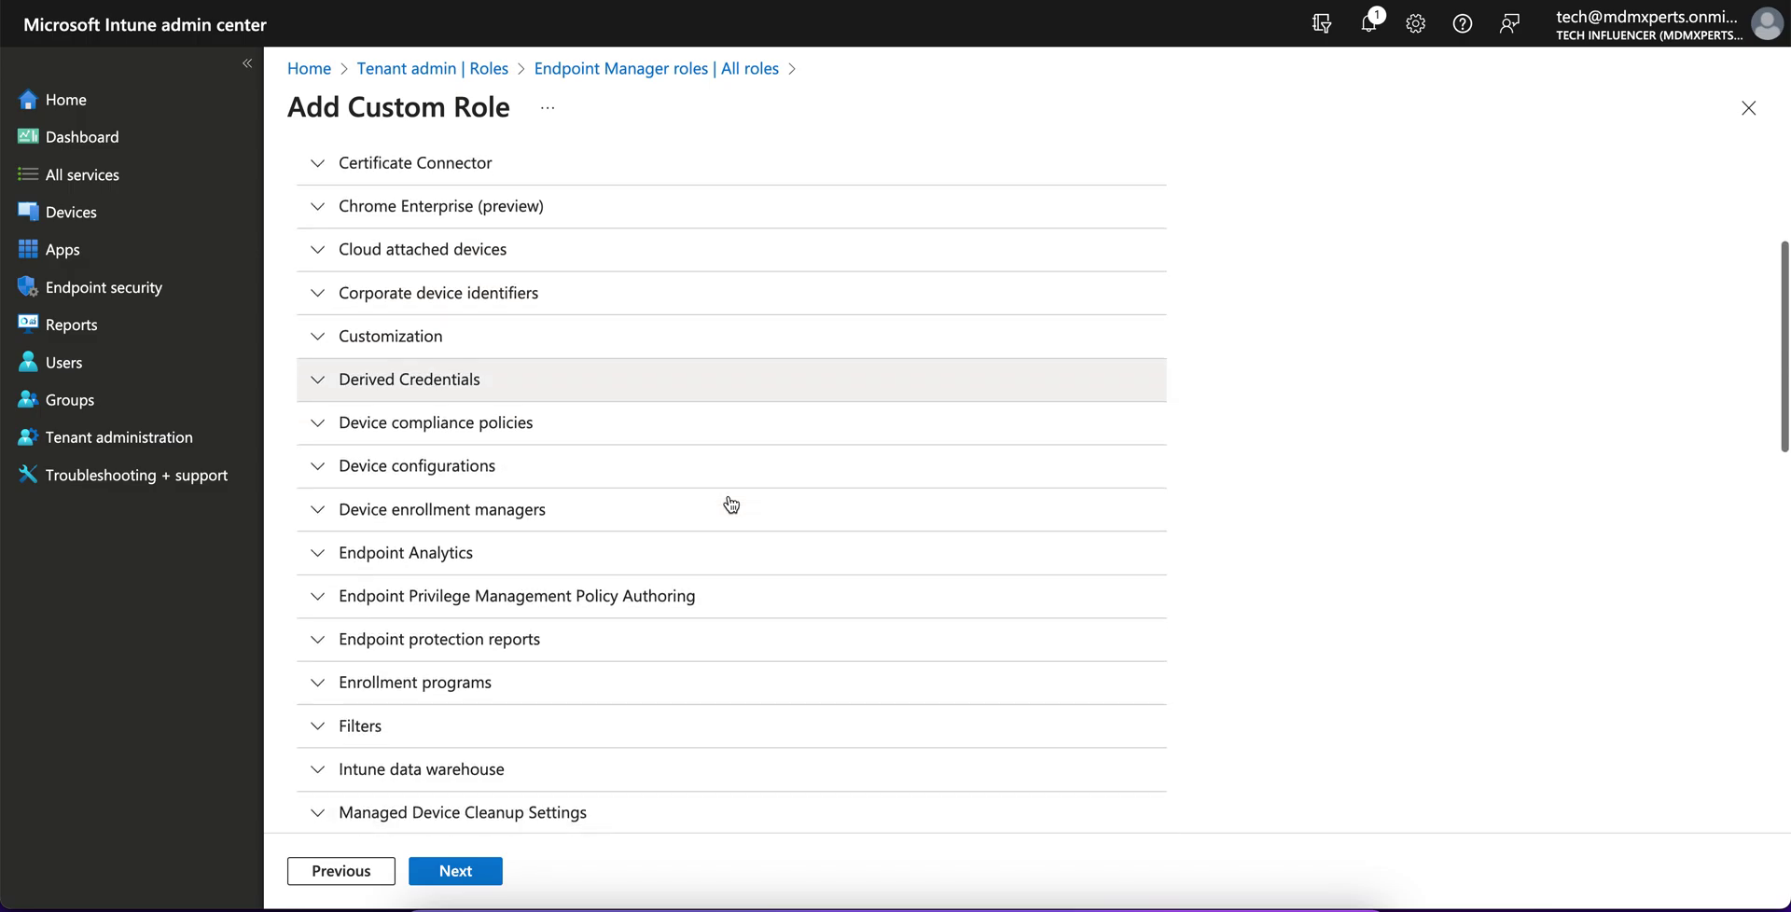
left_click(661, 595)
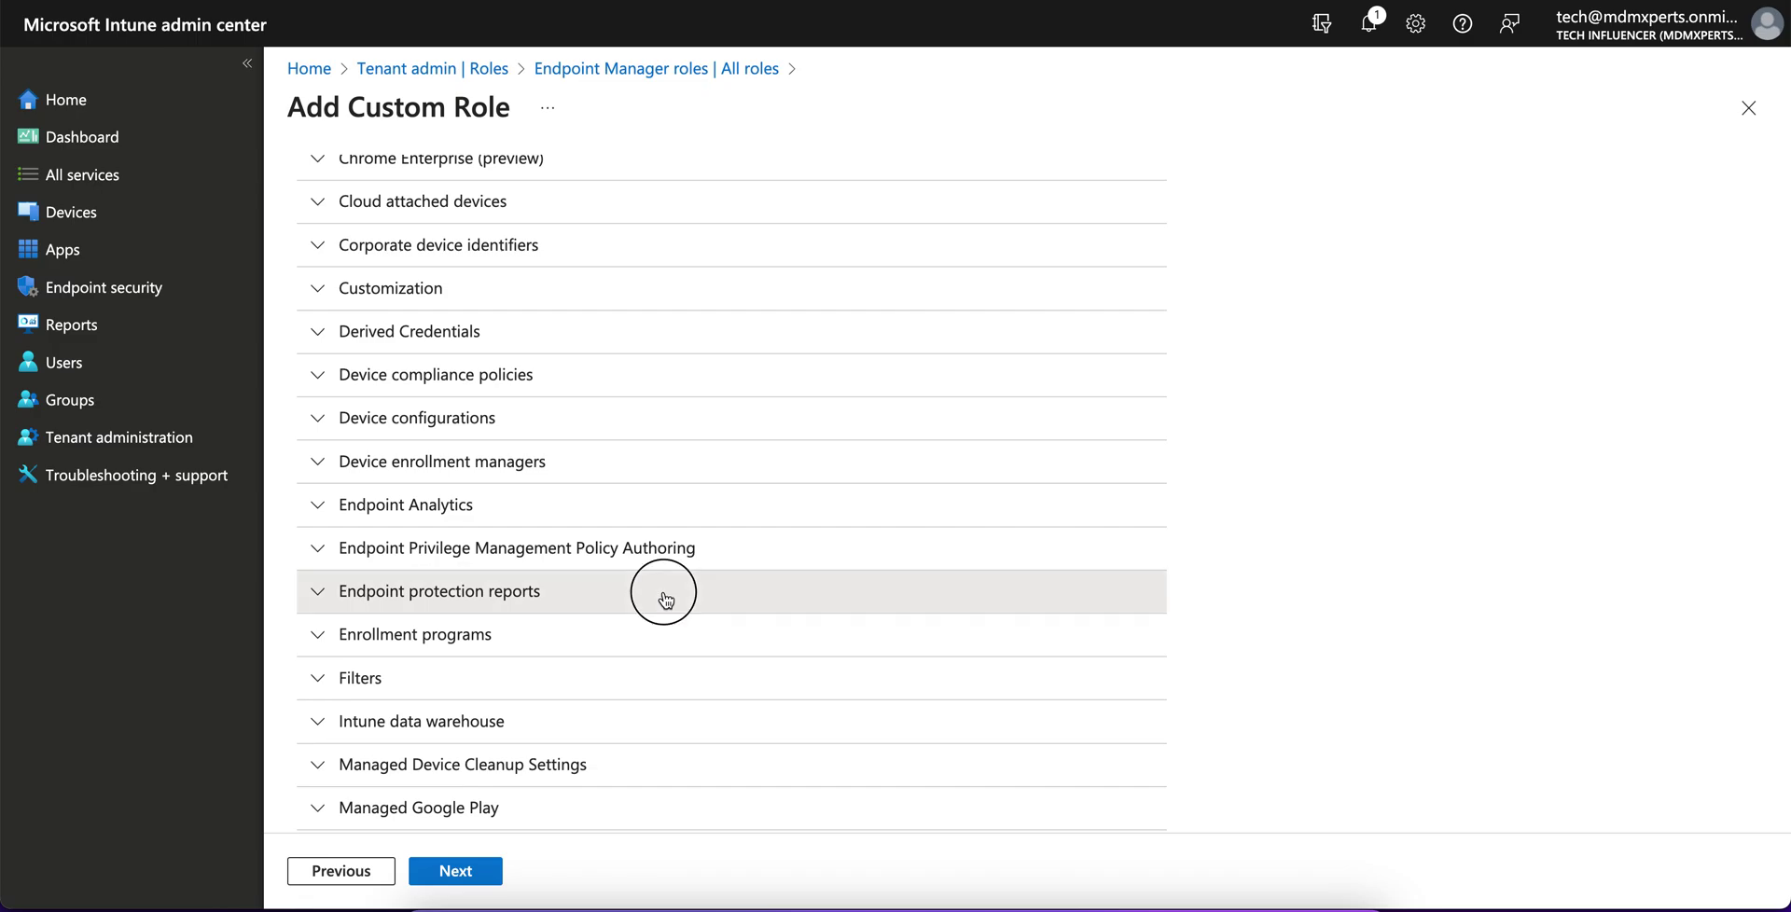
scroll(826, 599, "down", 5)
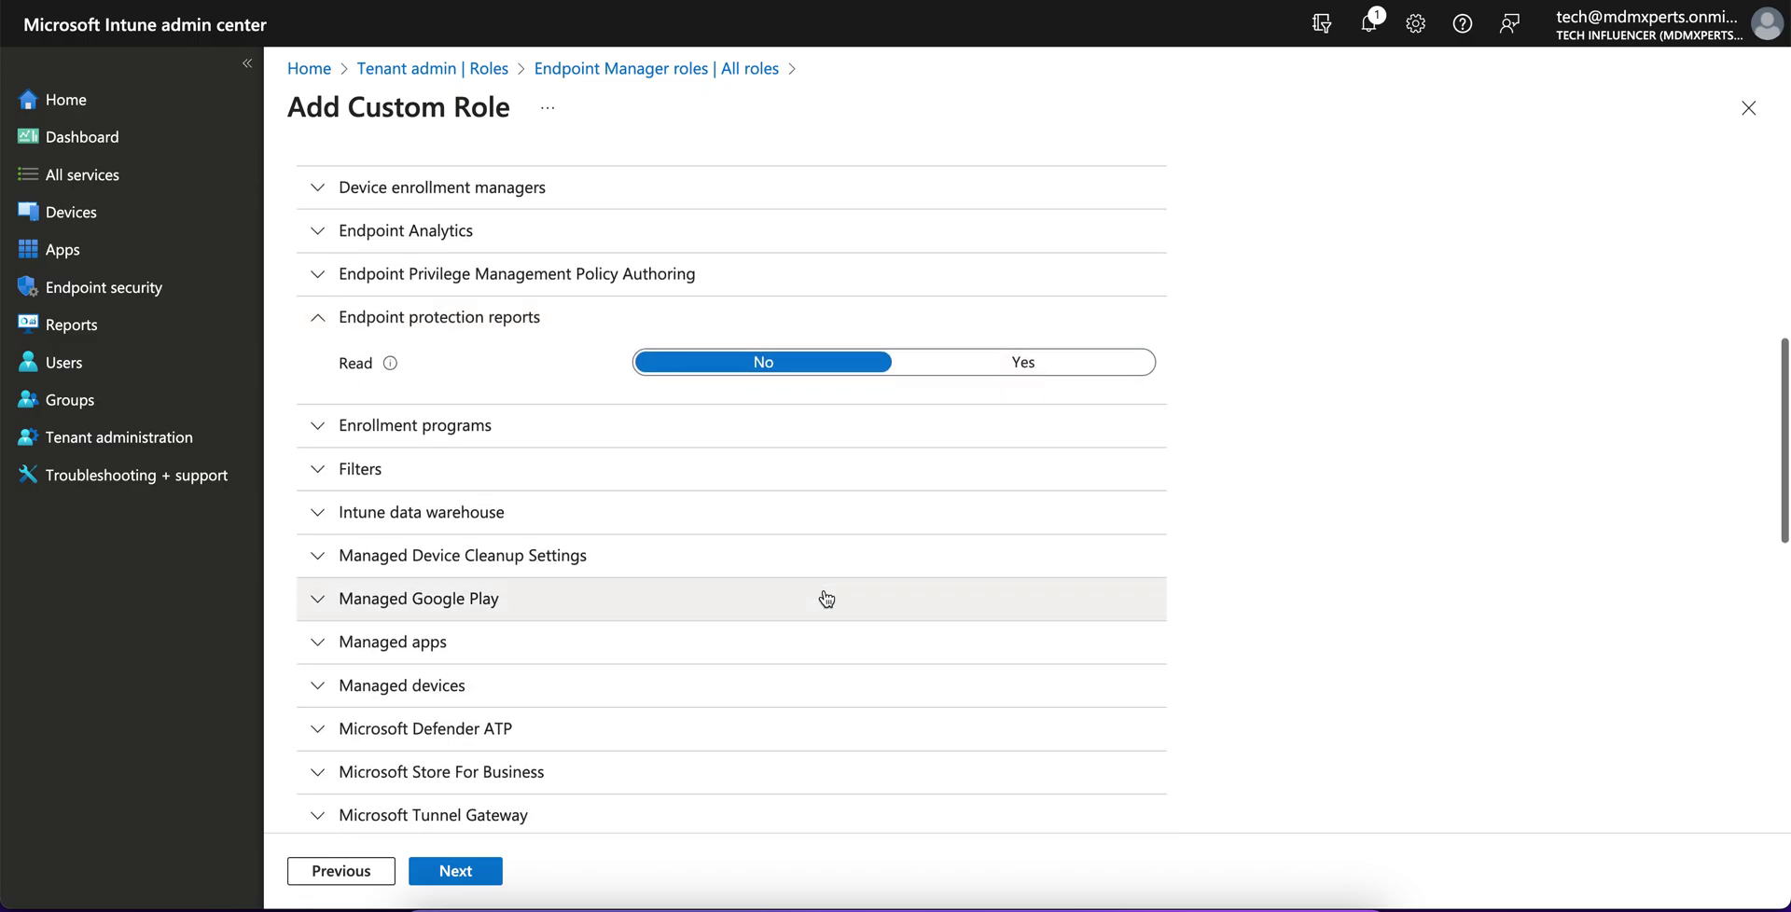
left_click(680, 546)
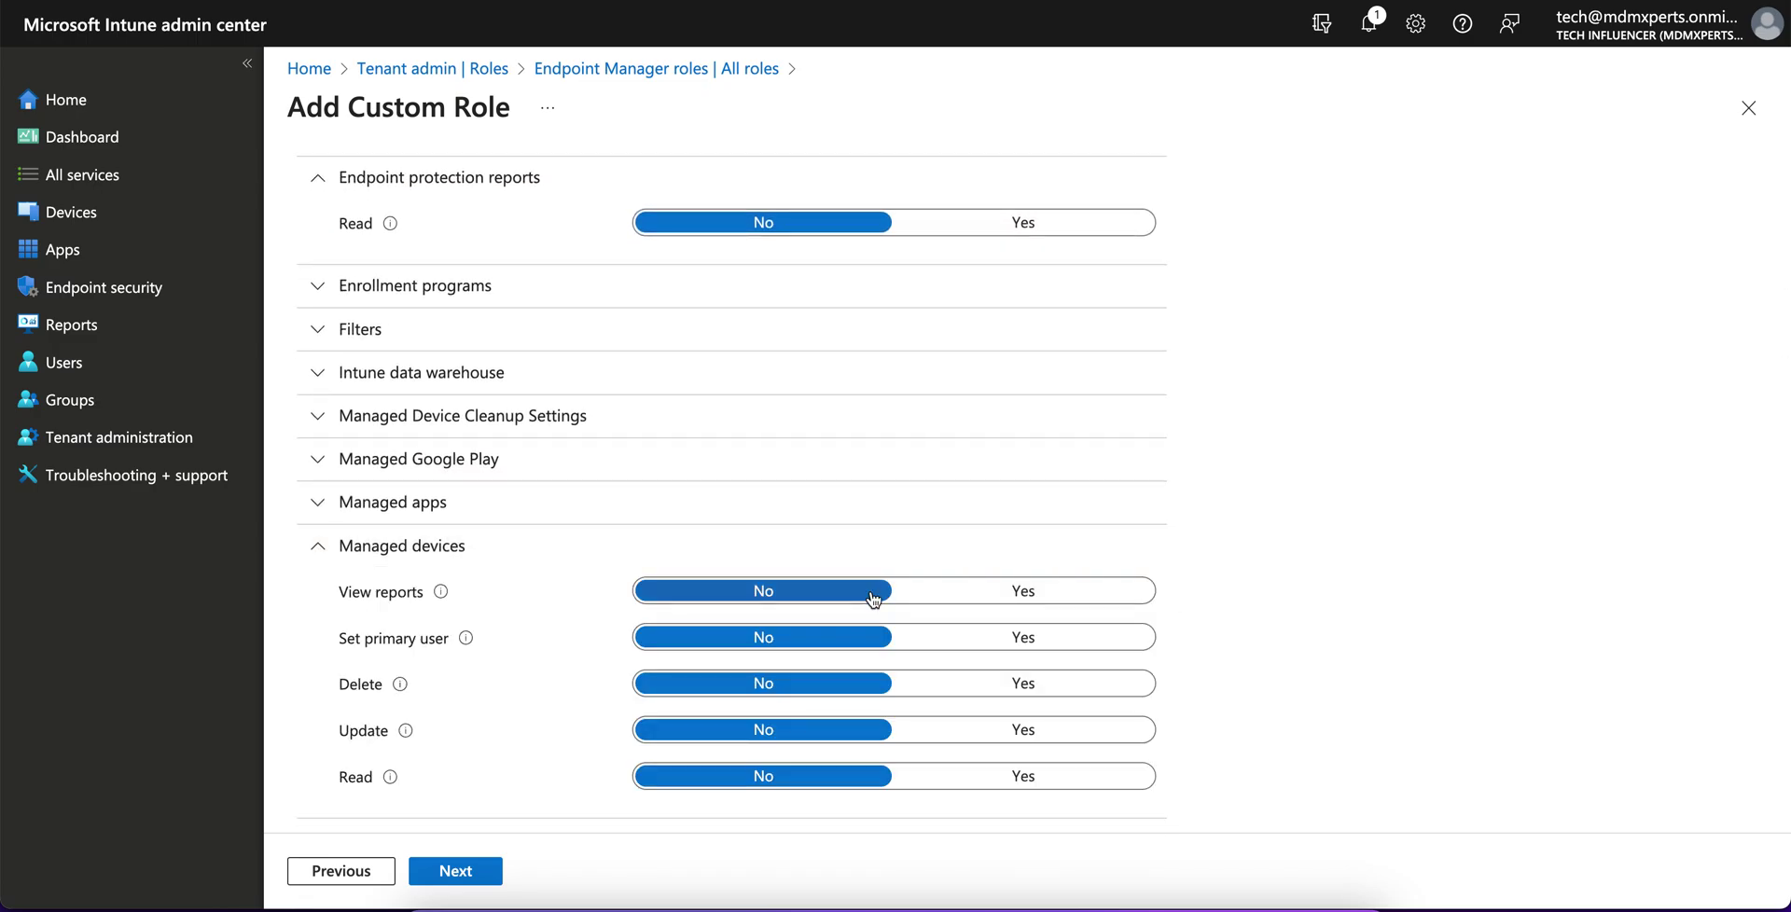
scroll(871, 596, "down", 4)
scroll(873, 599, "down", 2)
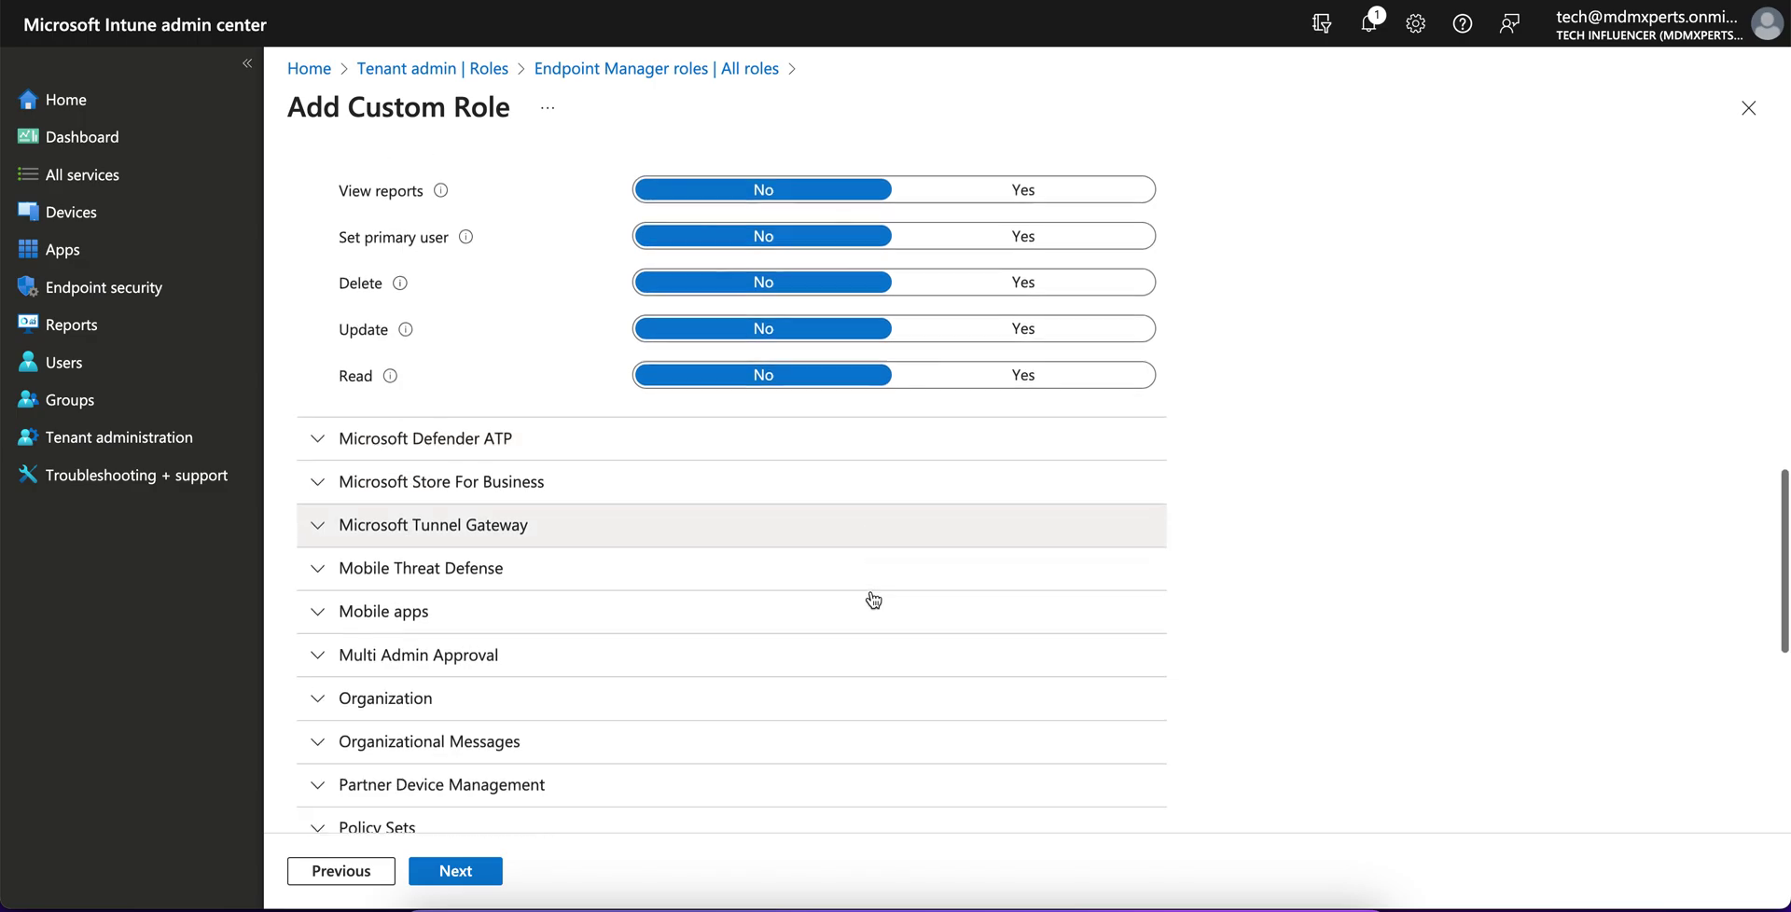
Step: Expand the Remote tasks category and find the Rotate Local Admin Password permission
scroll(873, 599, "down", 3)
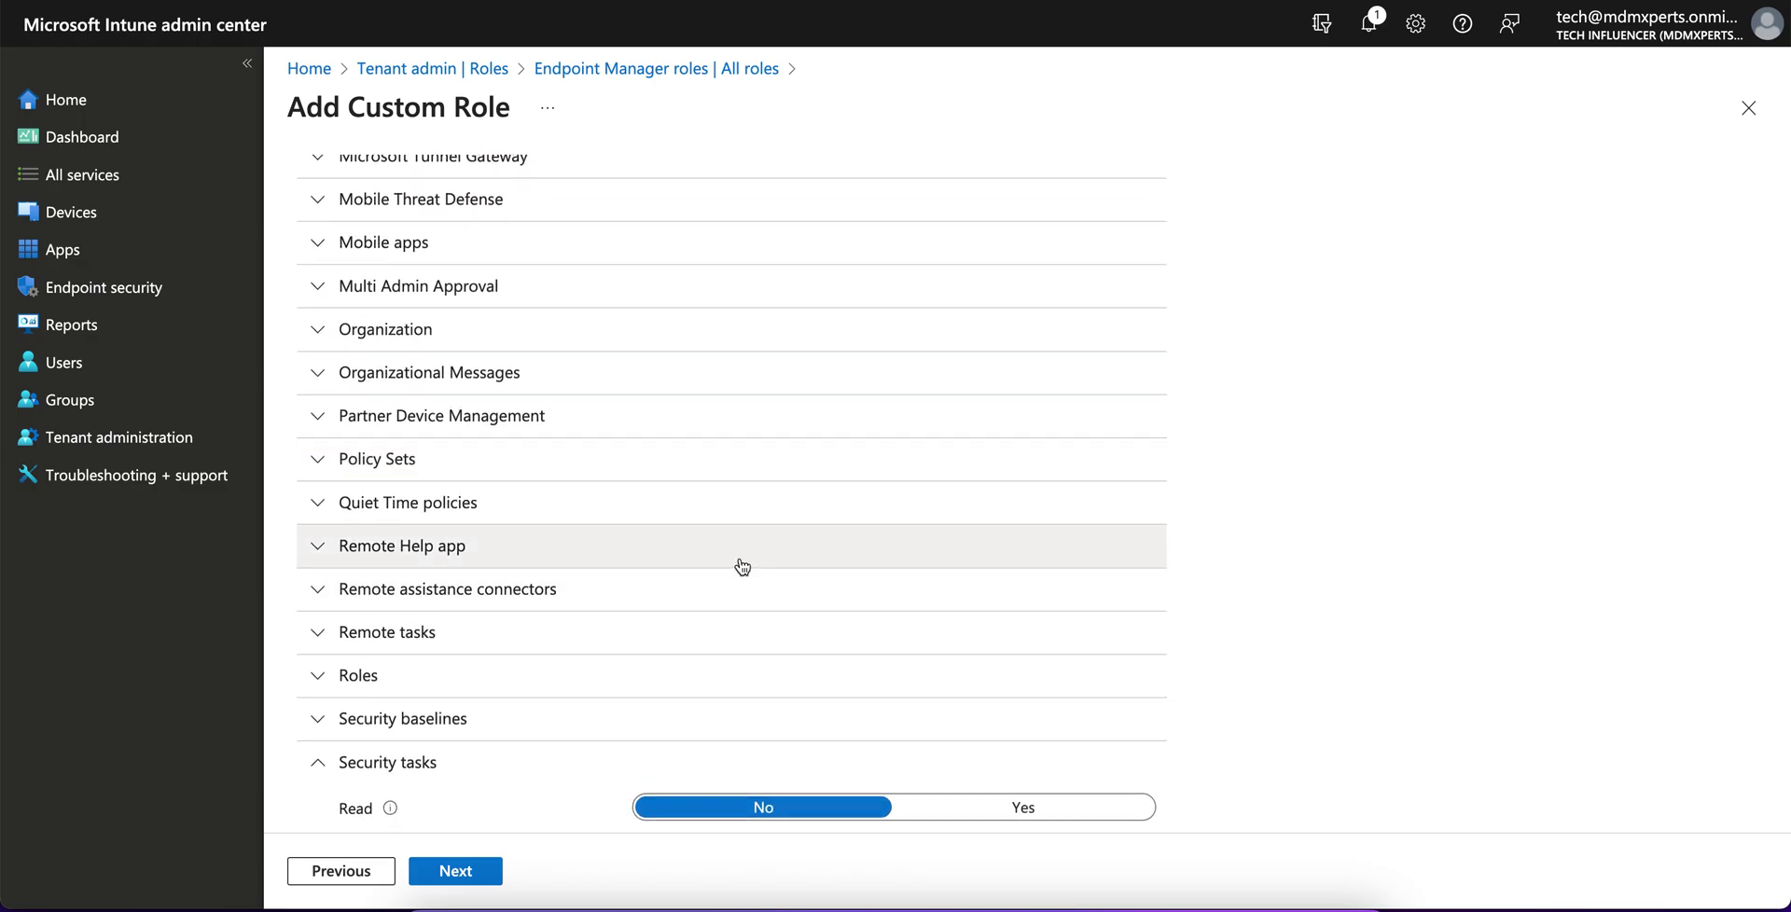
left_click(714, 634)
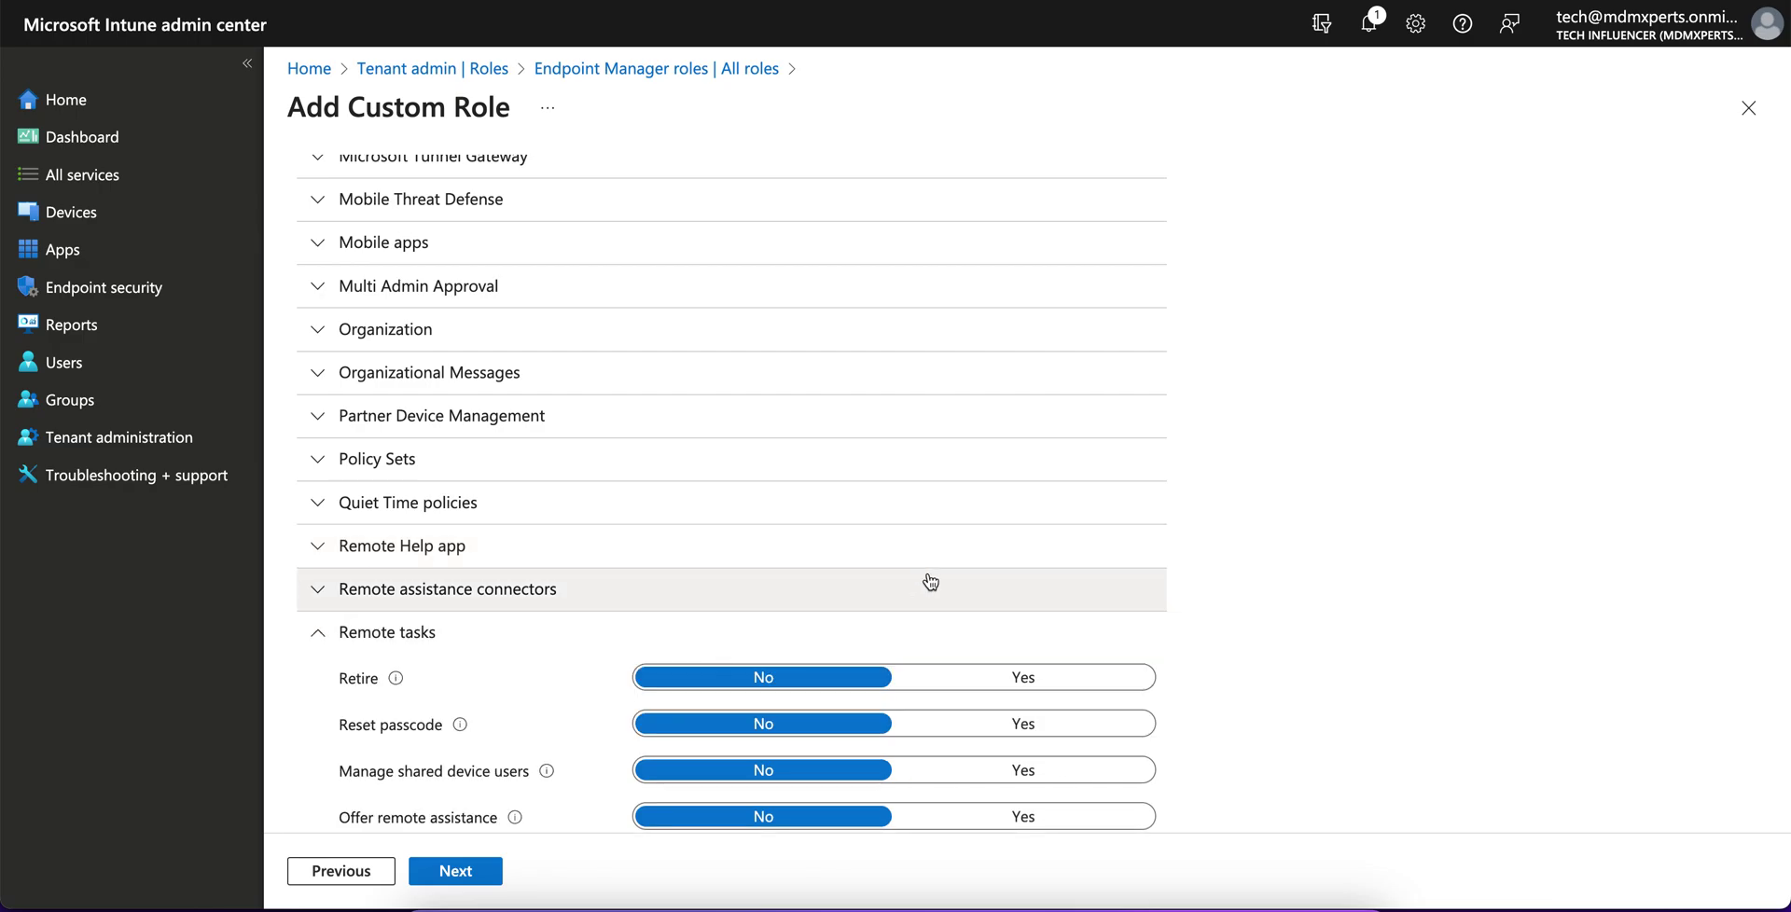
scroll(927, 573, "down", 9)
scroll(928, 574, "down", 7)
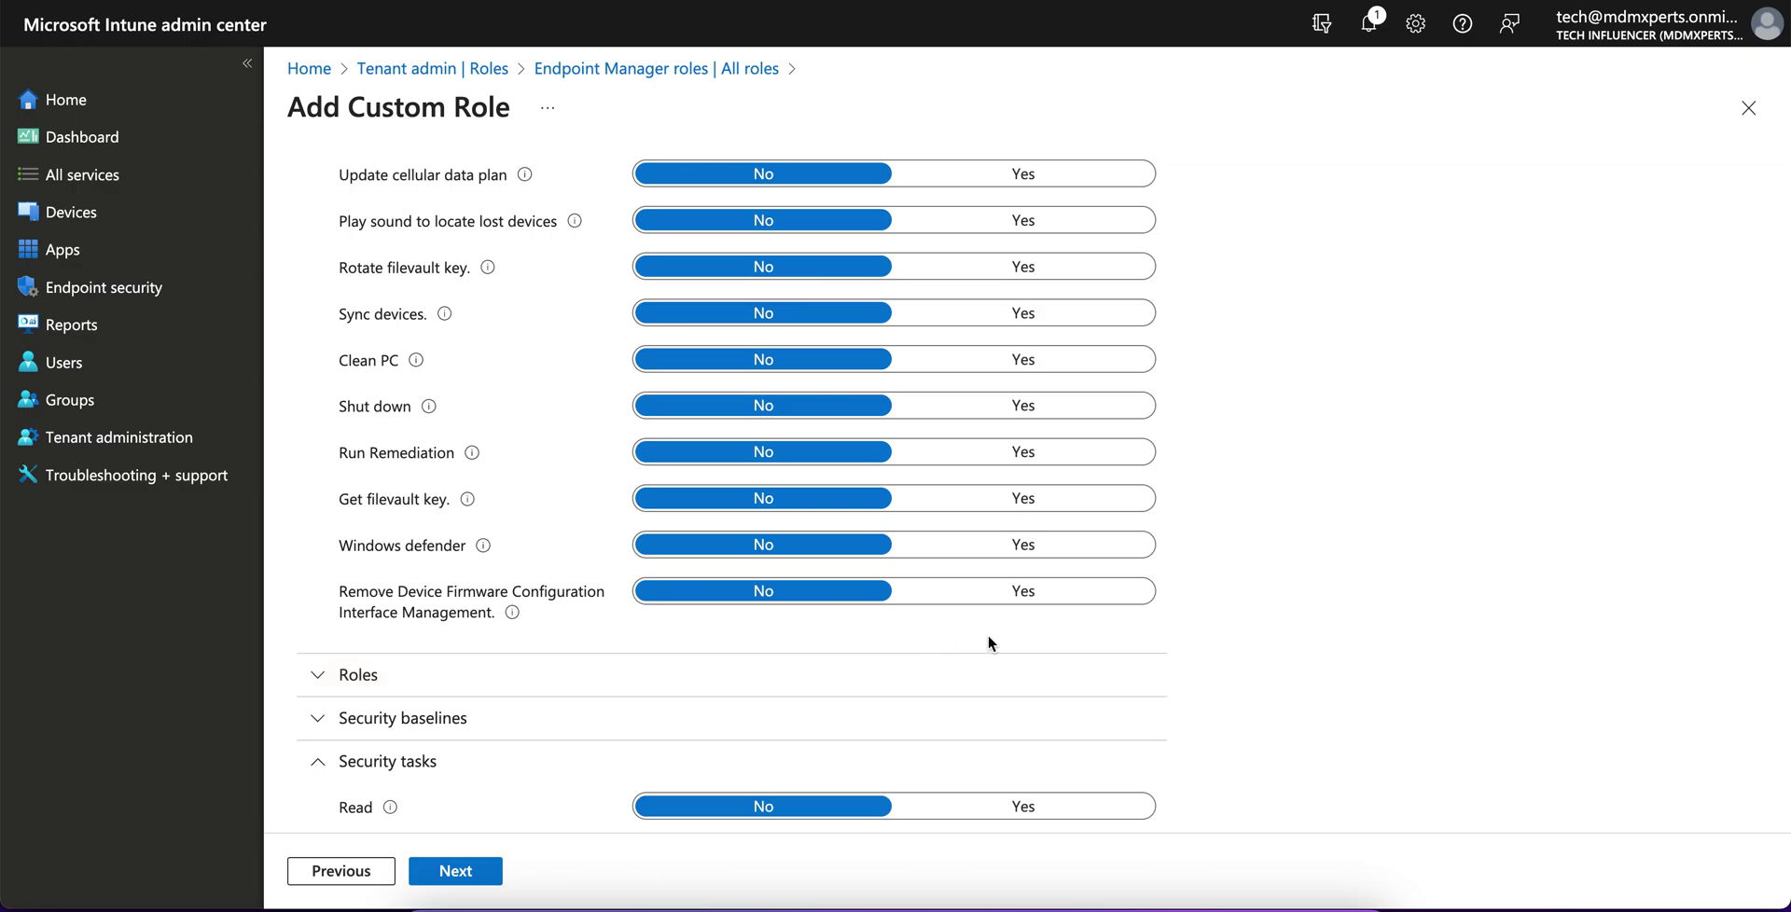
scroll(989, 636, "up", 1)
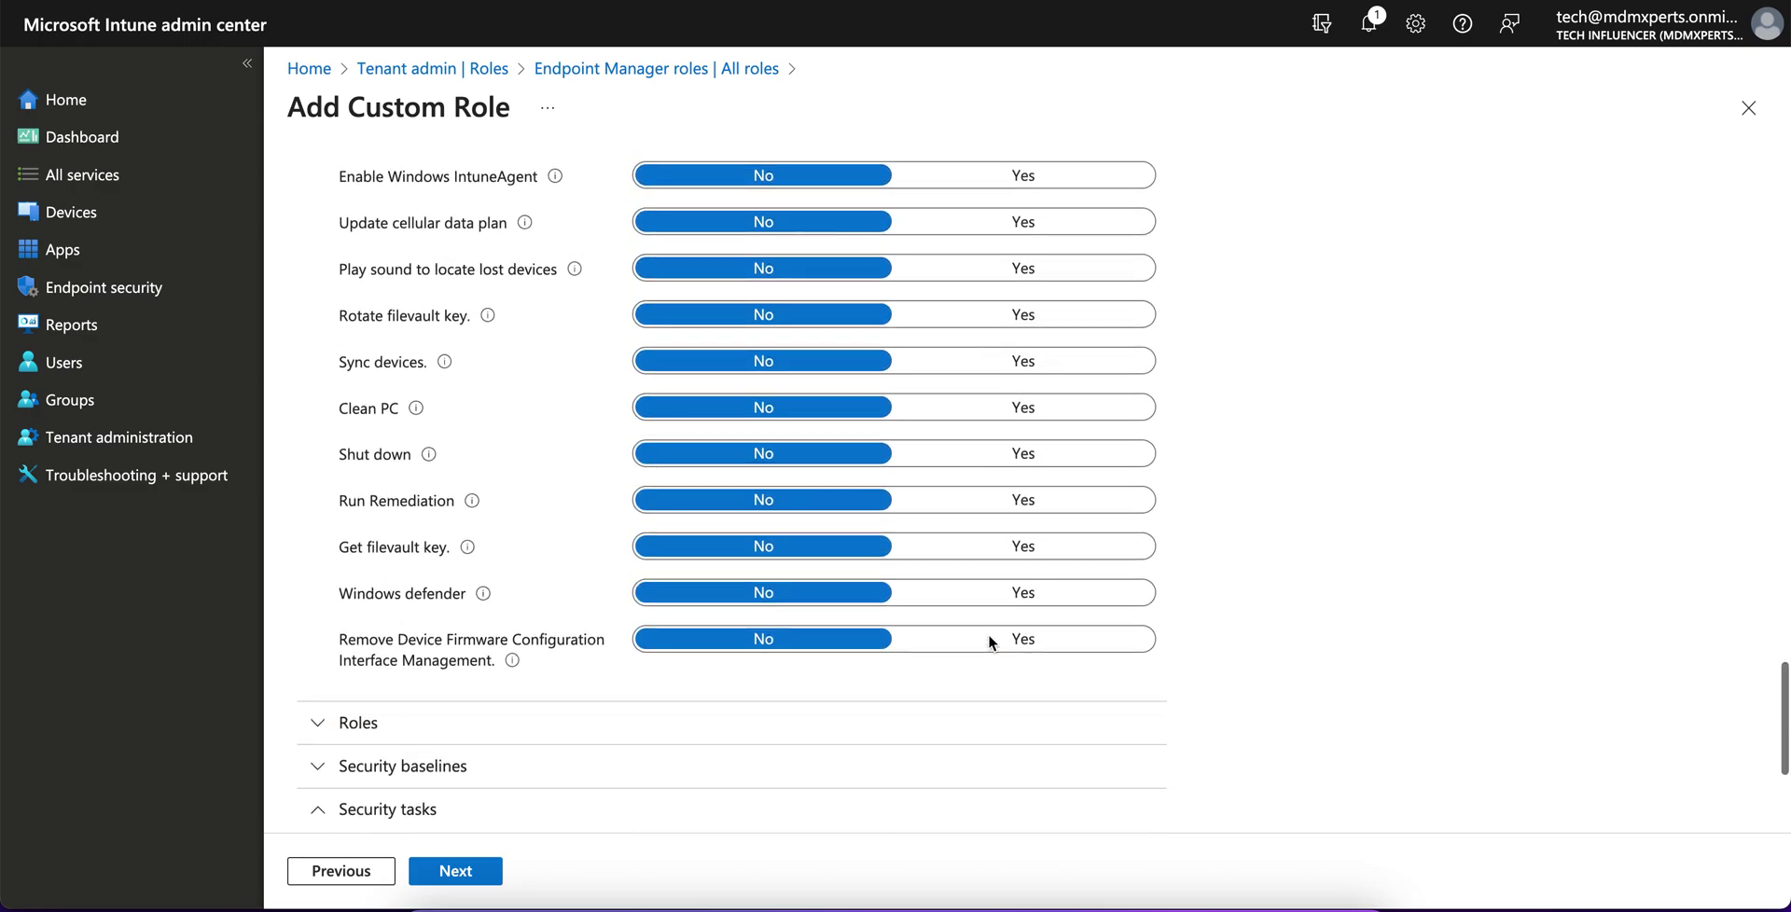
scroll(987, 634, "up", 2)
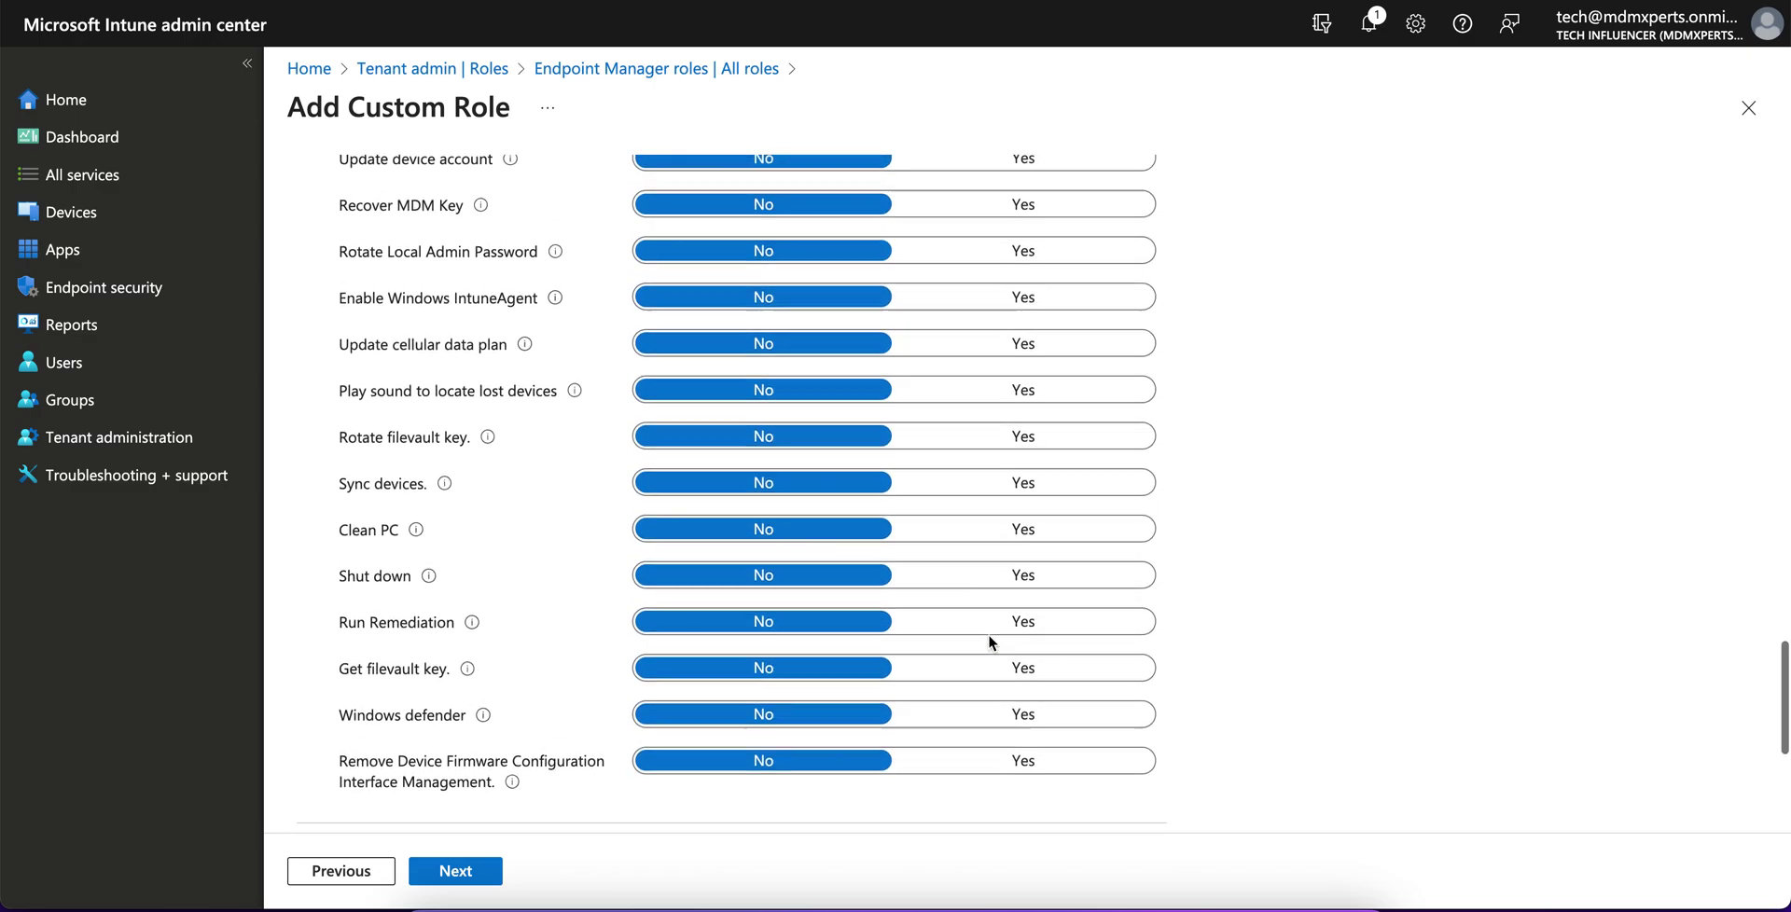
scroll(987, 634, "up", 1)
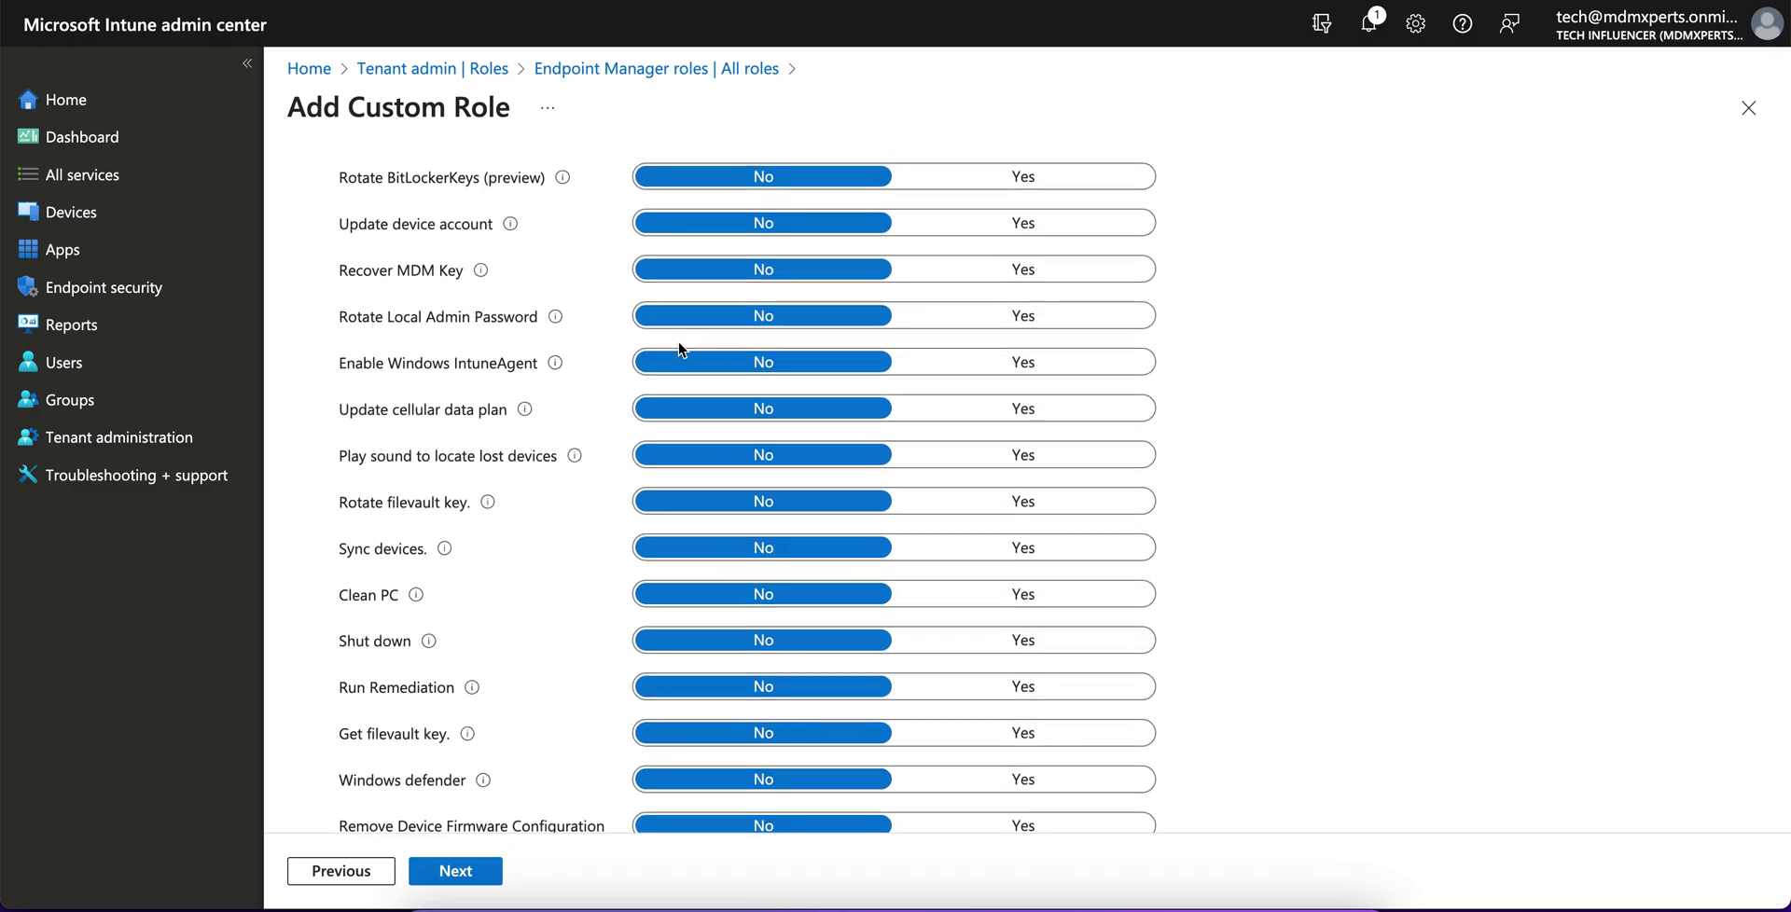
Step: Read the description of the Rotate Local Admin Password remote task and set that permission to Yes
scroll(679, 350, "up", 3)
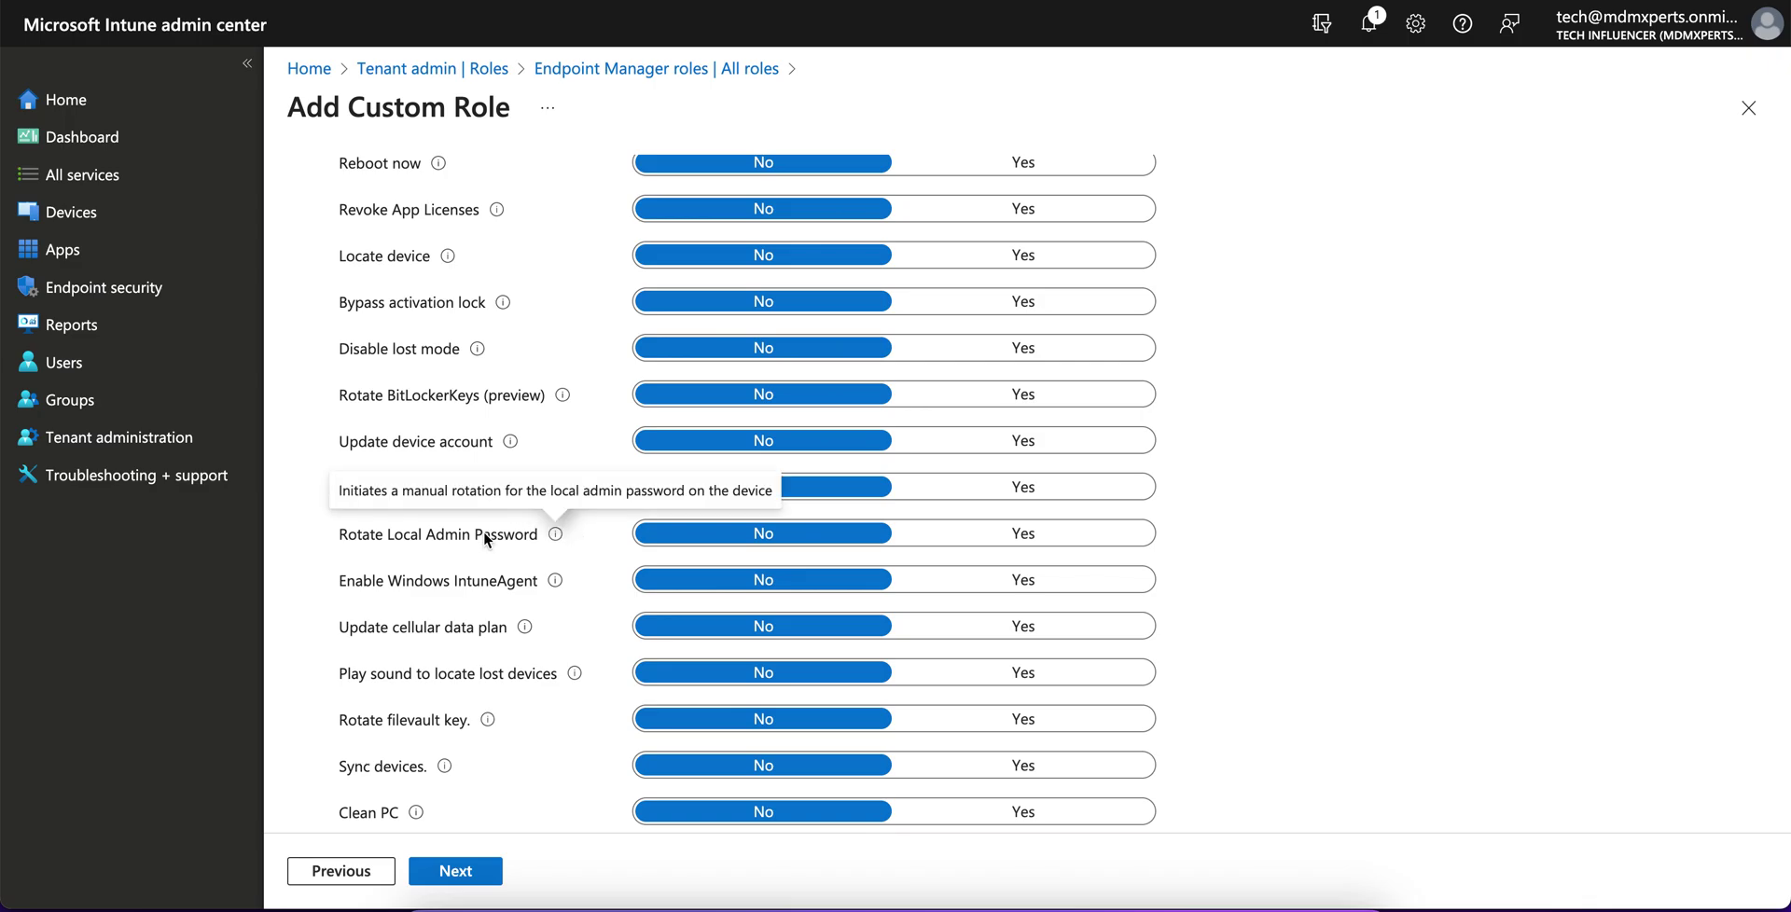
mouse_move(556, 536)
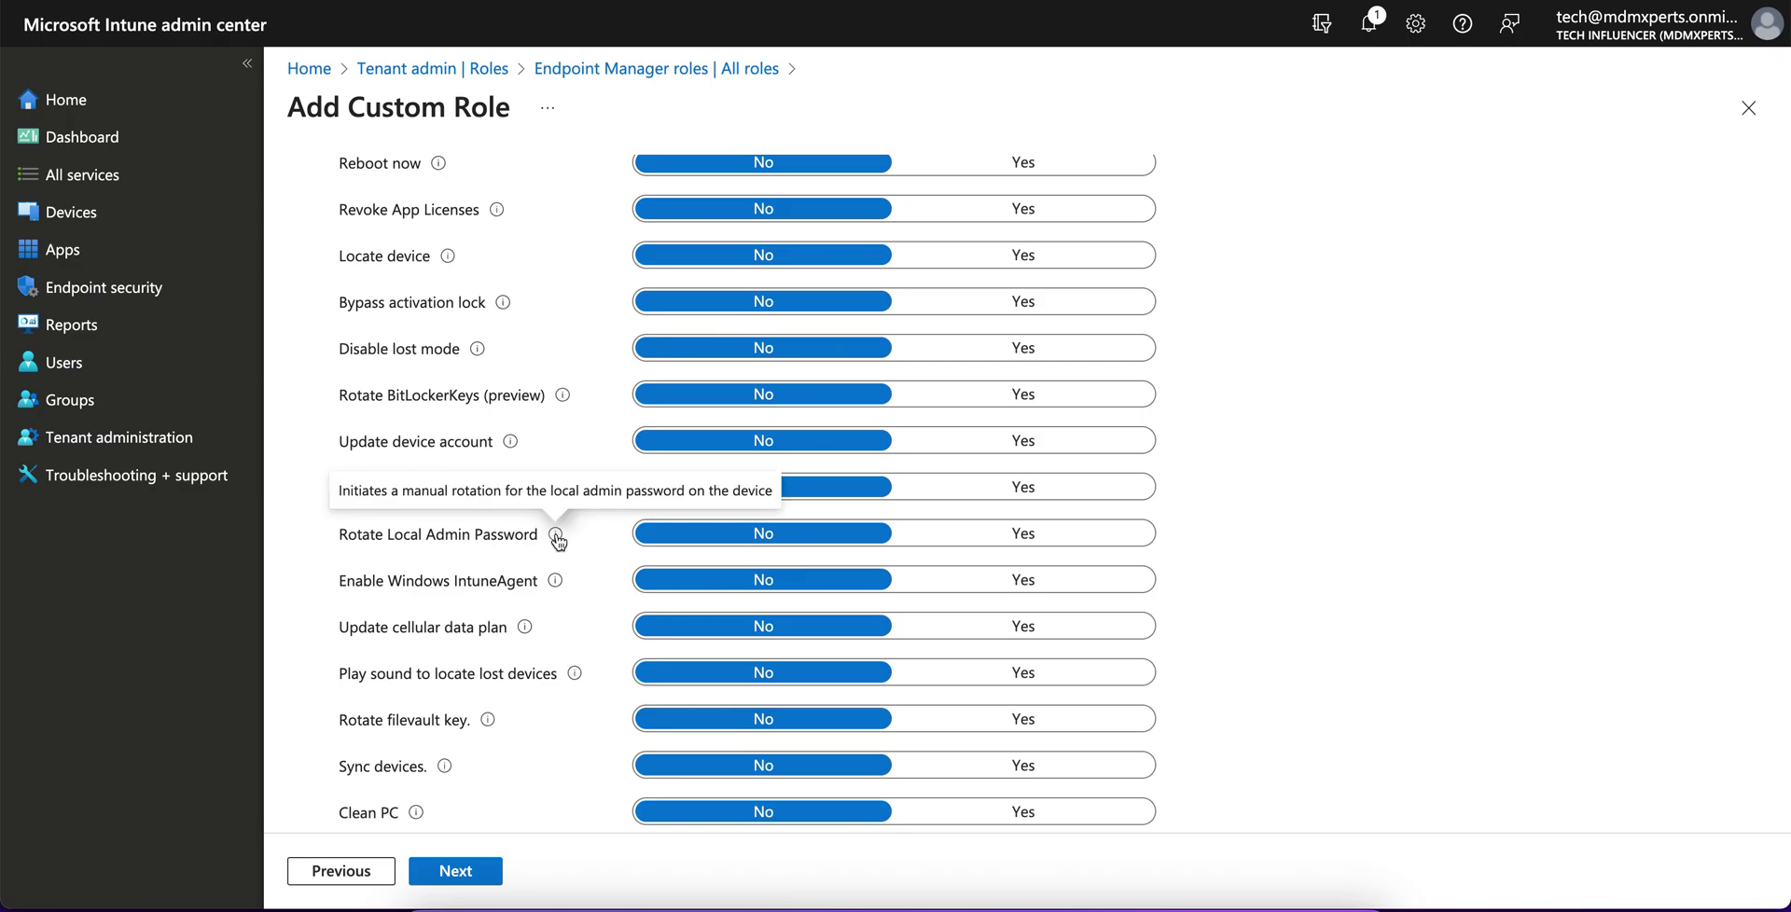
left_click(999, 537)
scroll(590, 481, "up", 5)
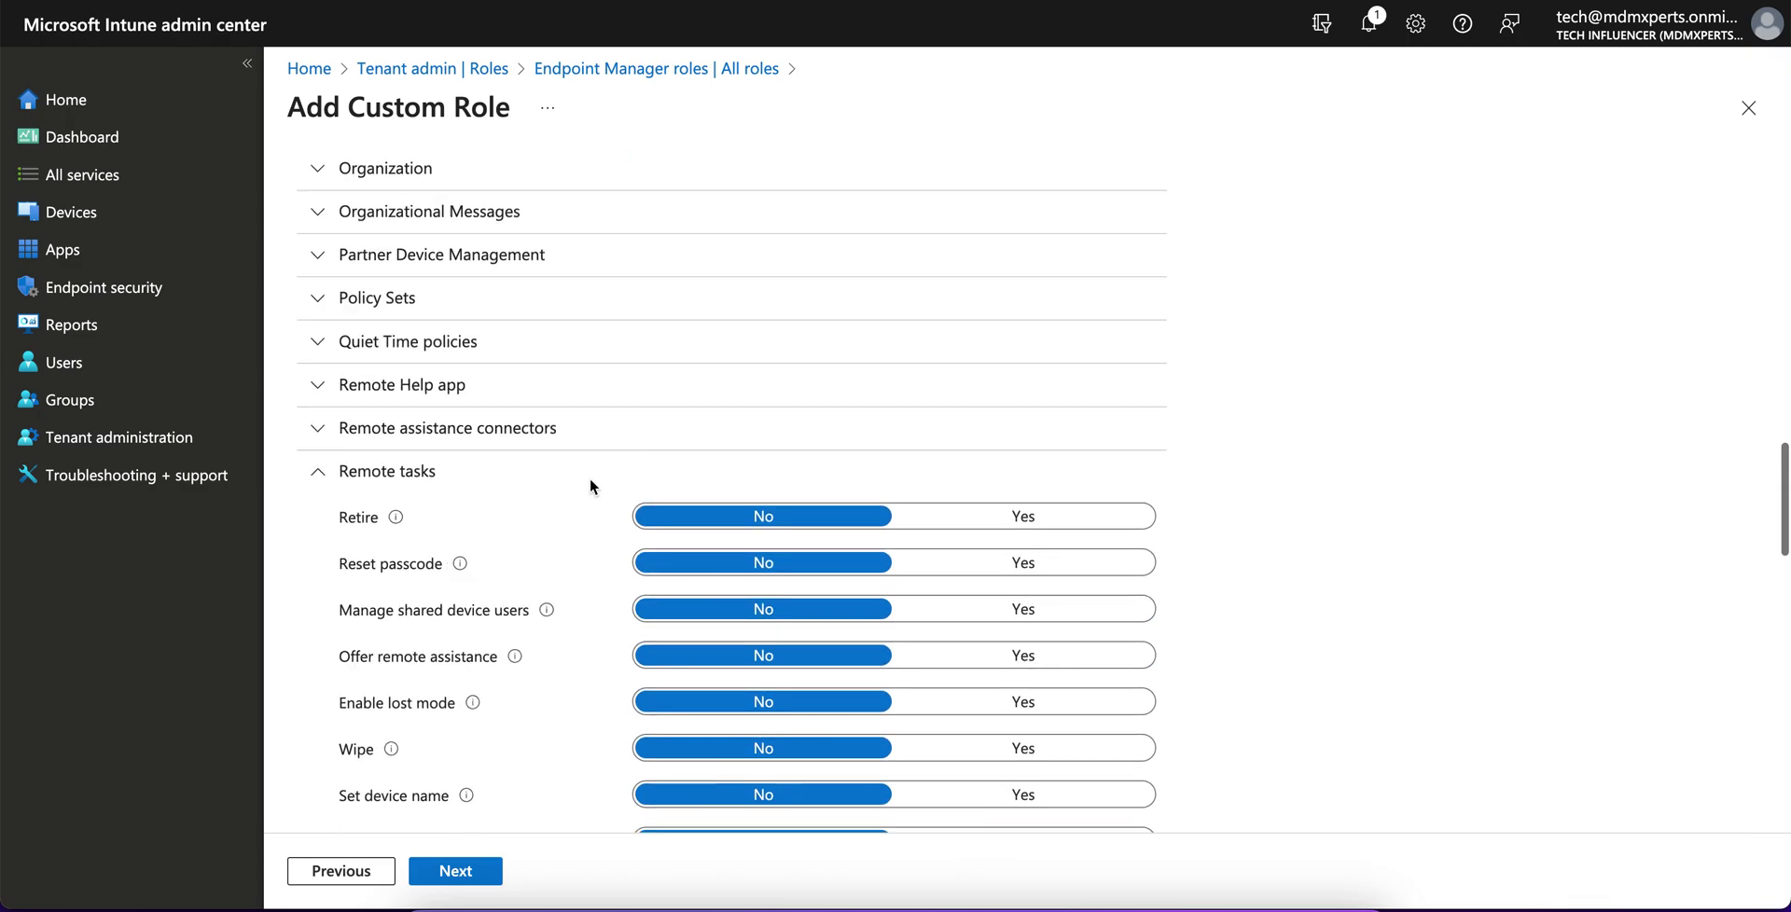
scroll(590, 477, "up", 4)
scroll(590, 477, "down", 6)
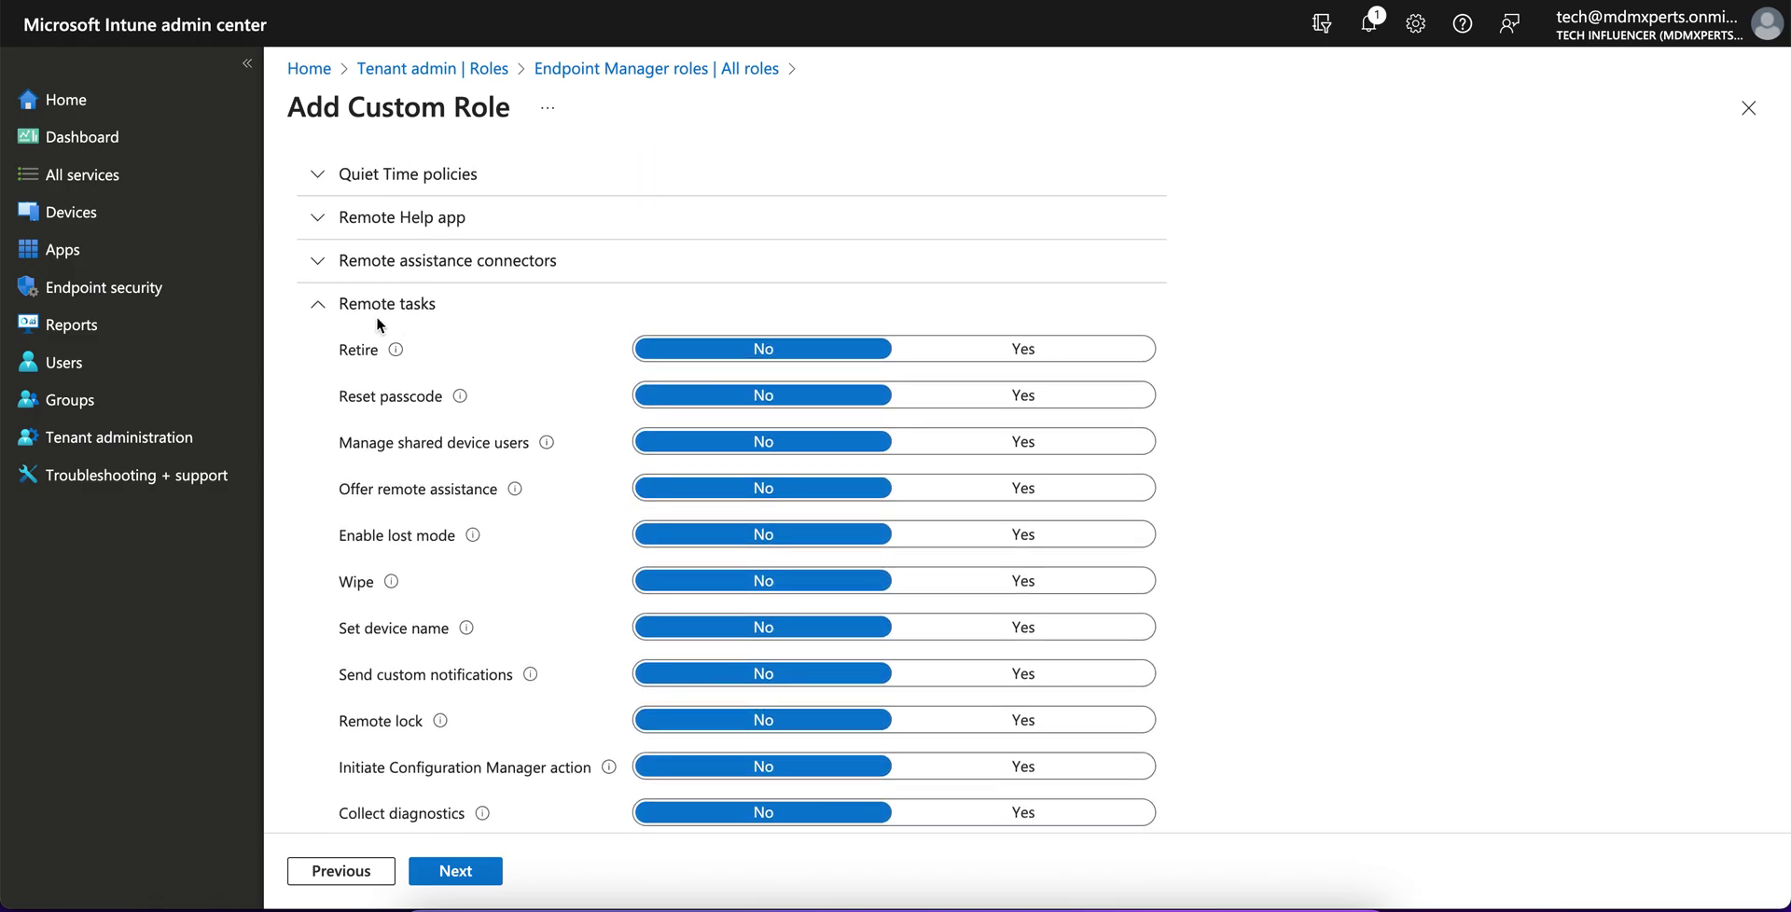
Step: Switch back to the Tech Community article on Windows LAPS management and return to its beginning
scroll(551, 584, "down", 7)
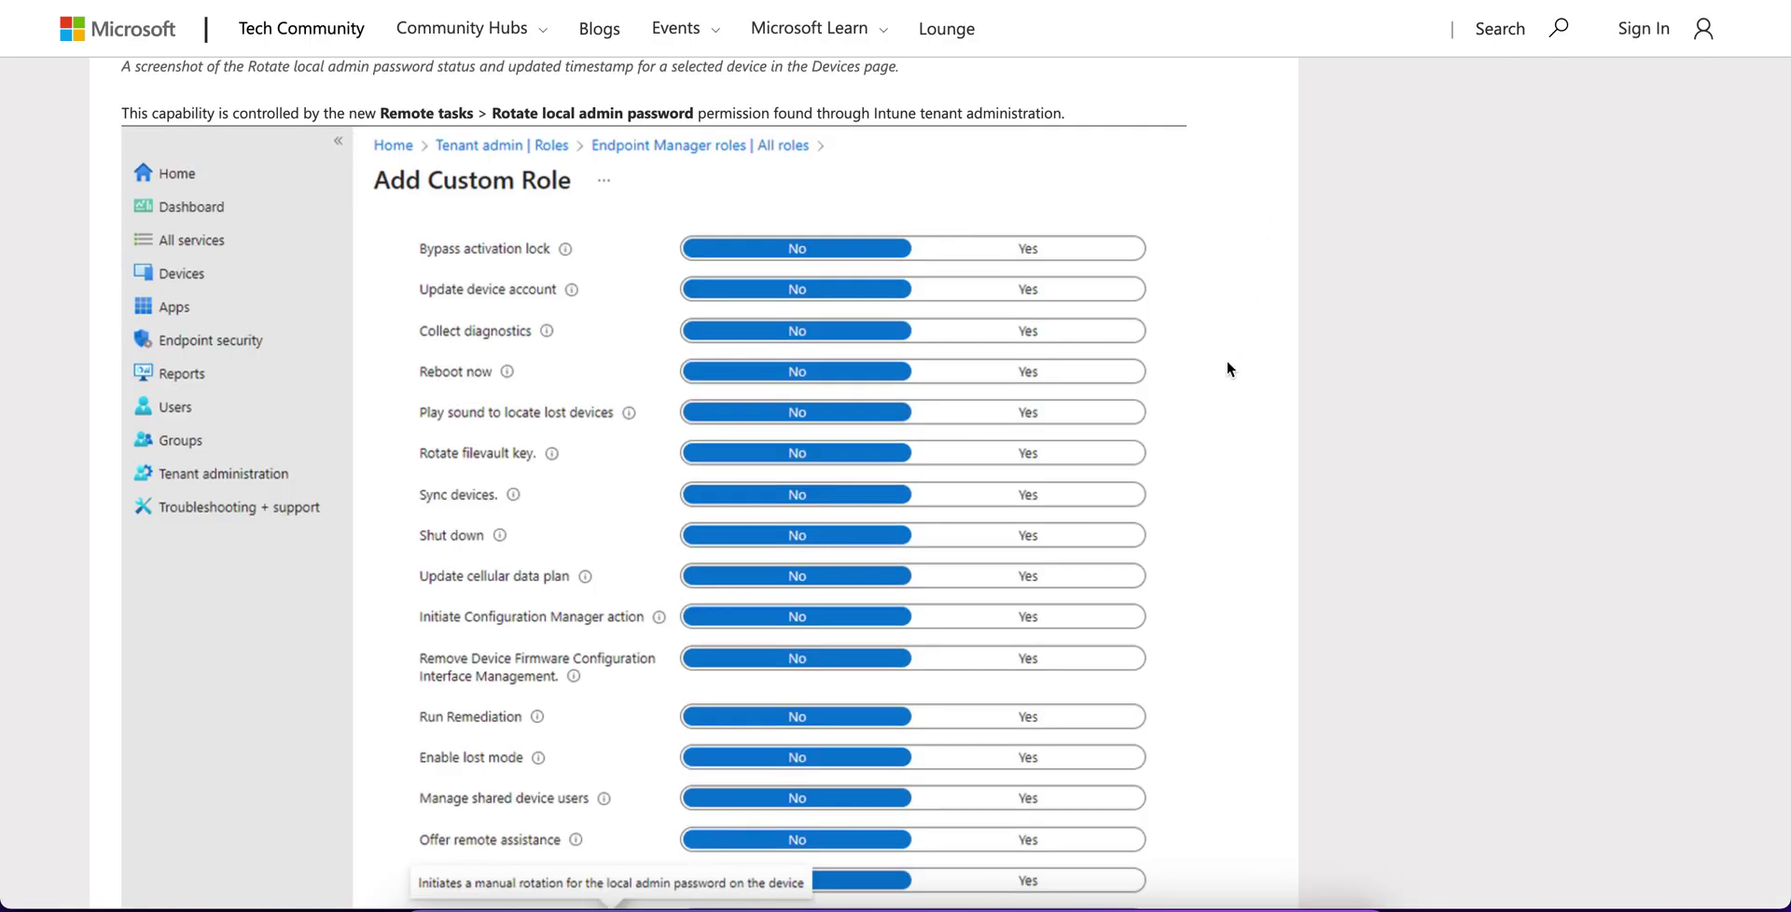
scroll(1227, 360, "up", 15)
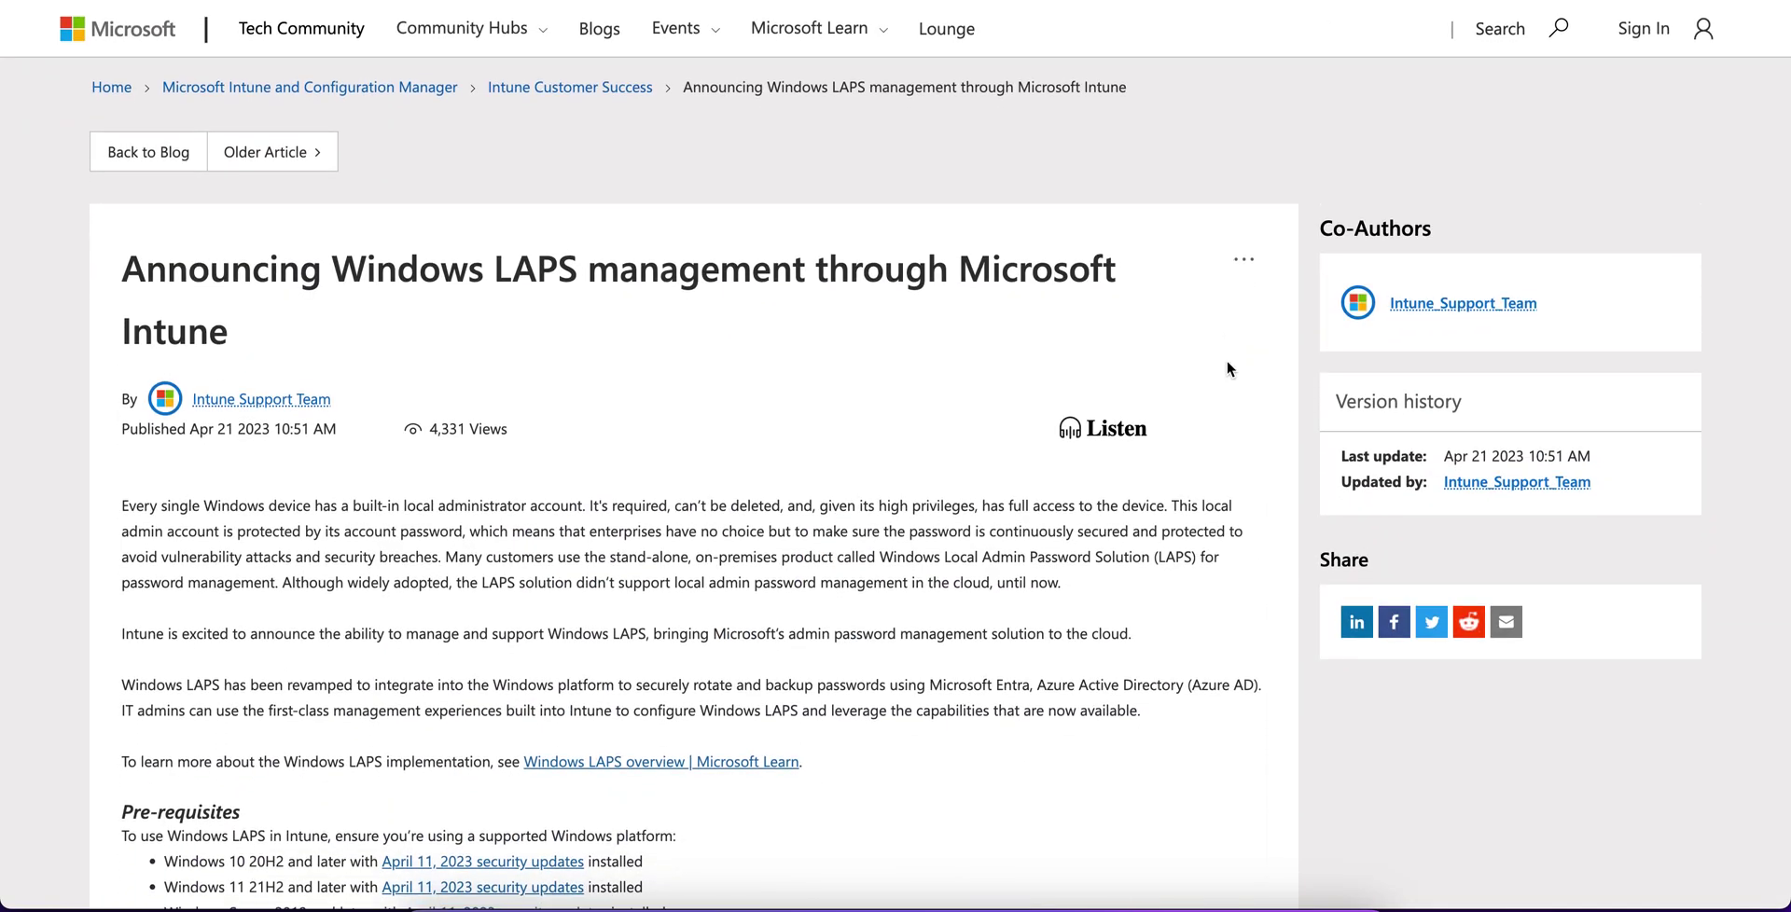